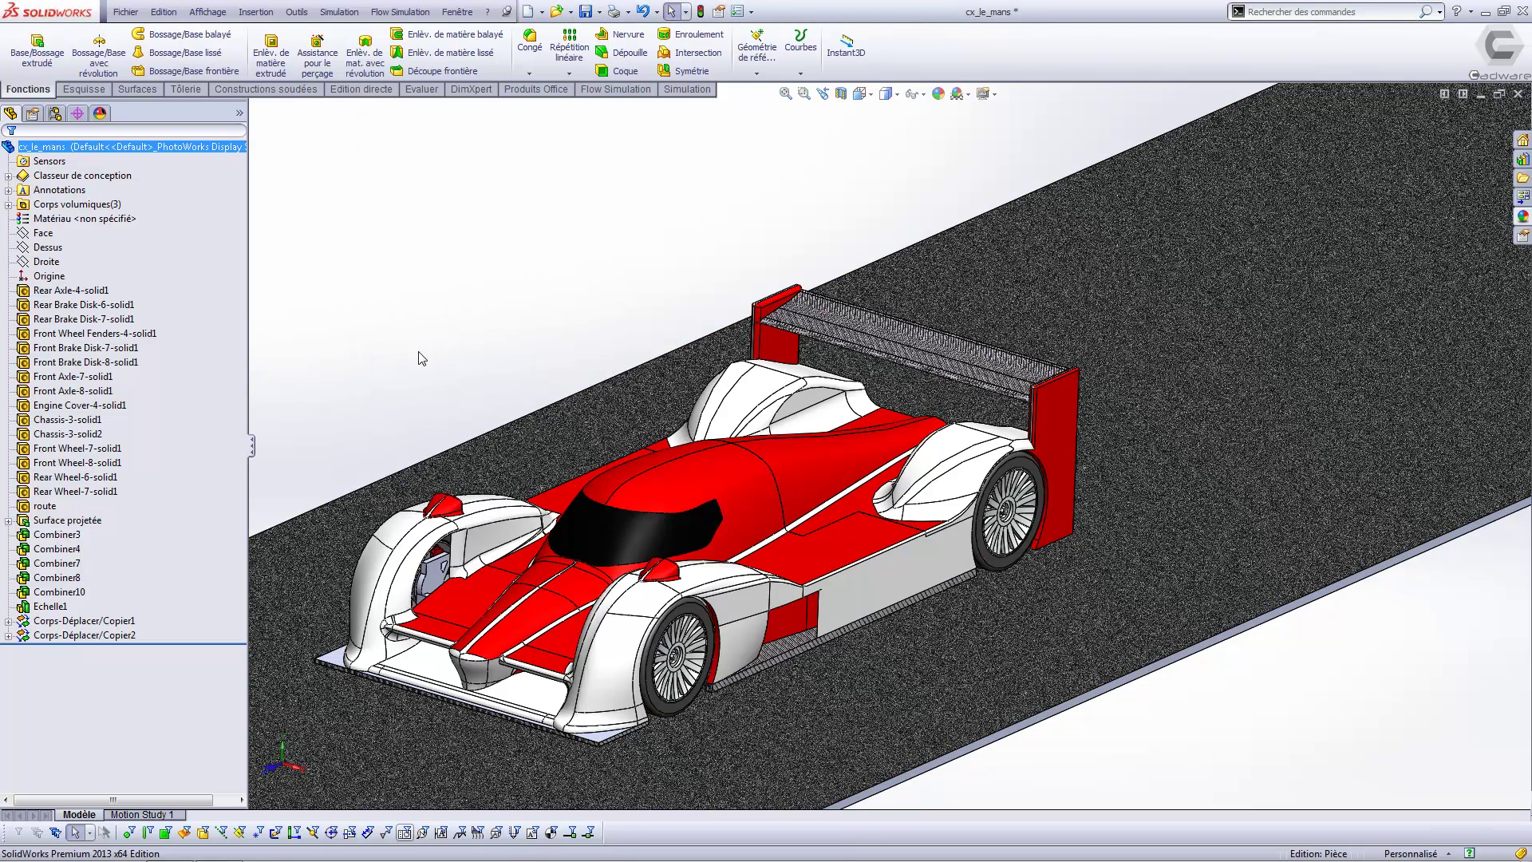
Open Capture.JPG from the design binder to read the drag coefficient formula, and close the image and the binder folder
click(8, 176)
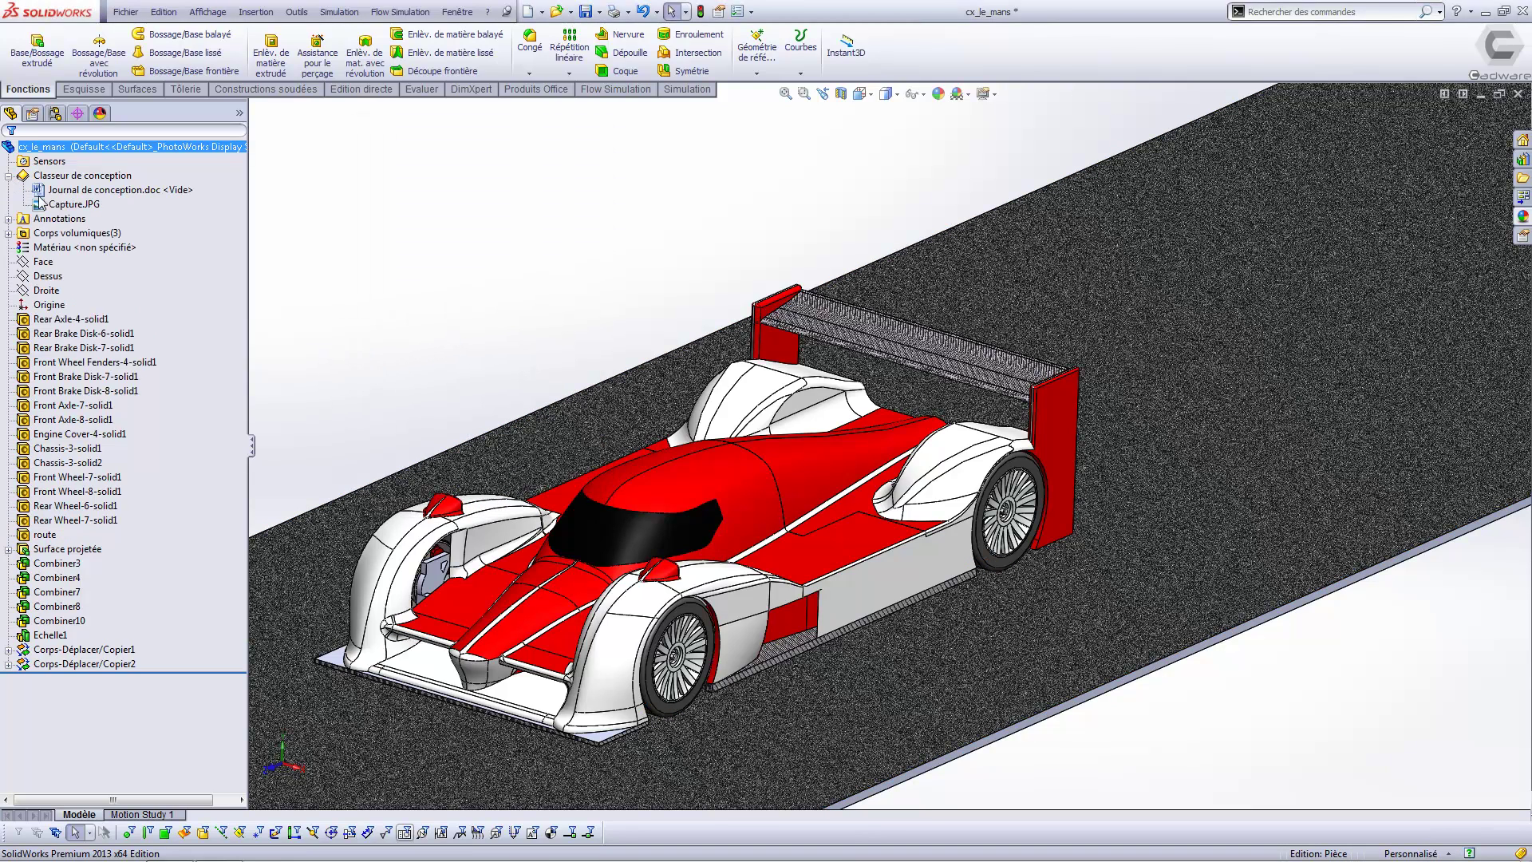
double_click(60, 205)
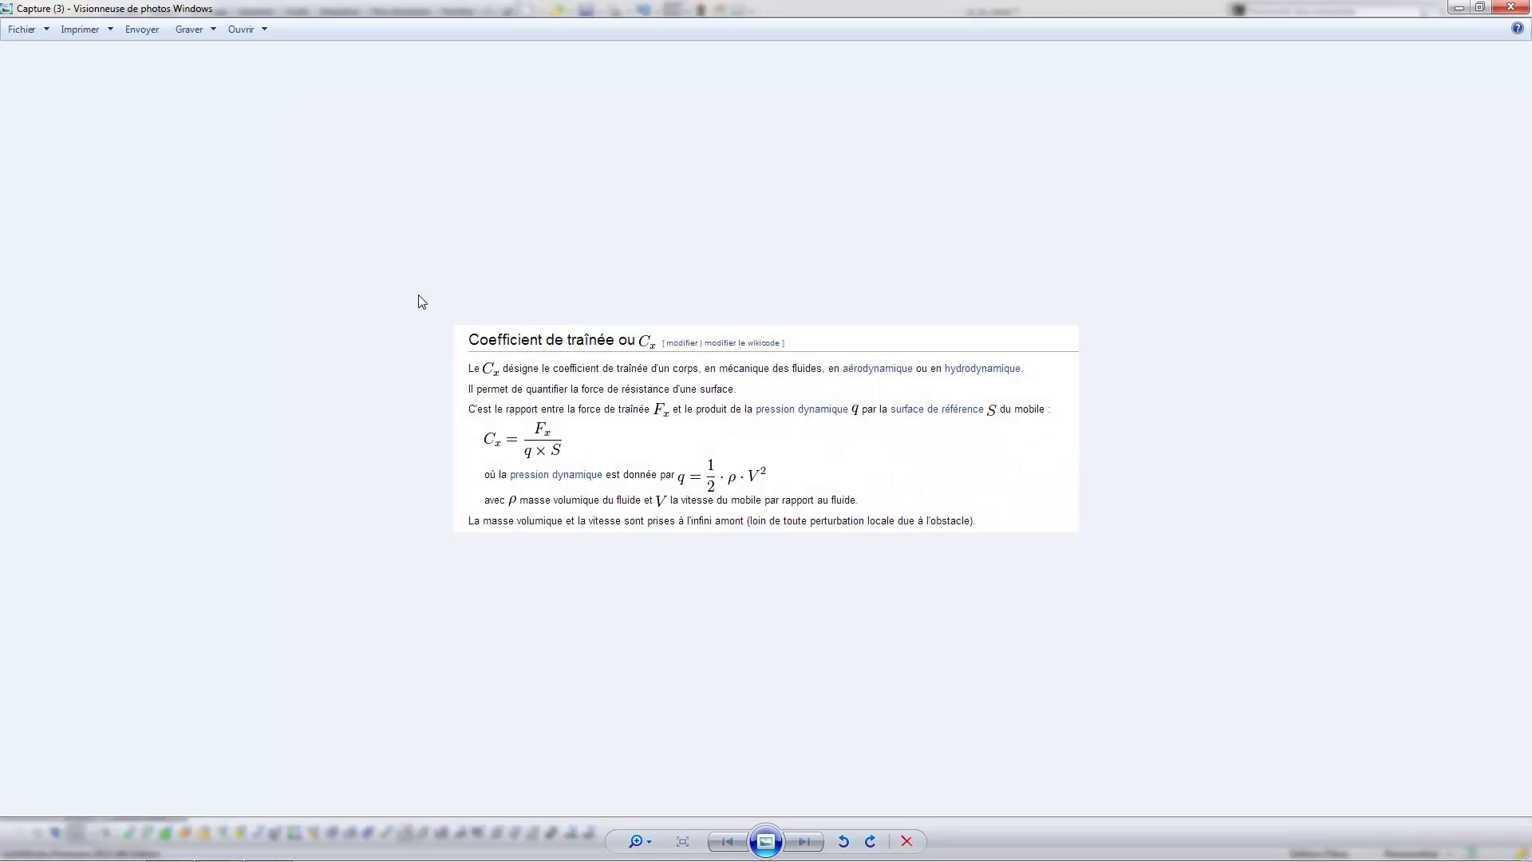
click(1510, 7)
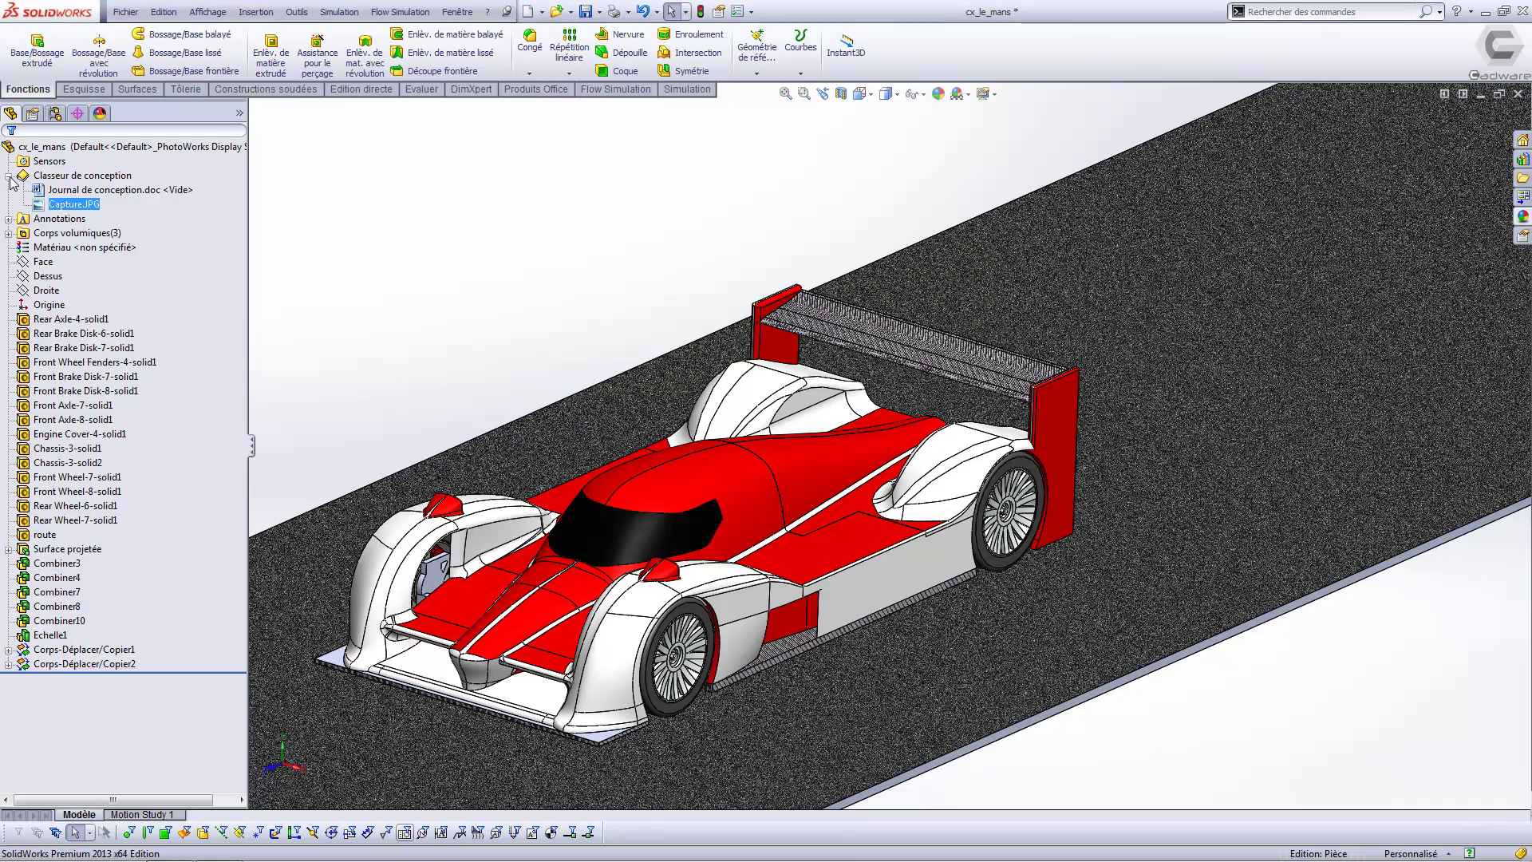
click(8, 177)
Show the "surface projetée" body and check the section properties of its front face for the frontal area
scroll(642, 559, up, 4)
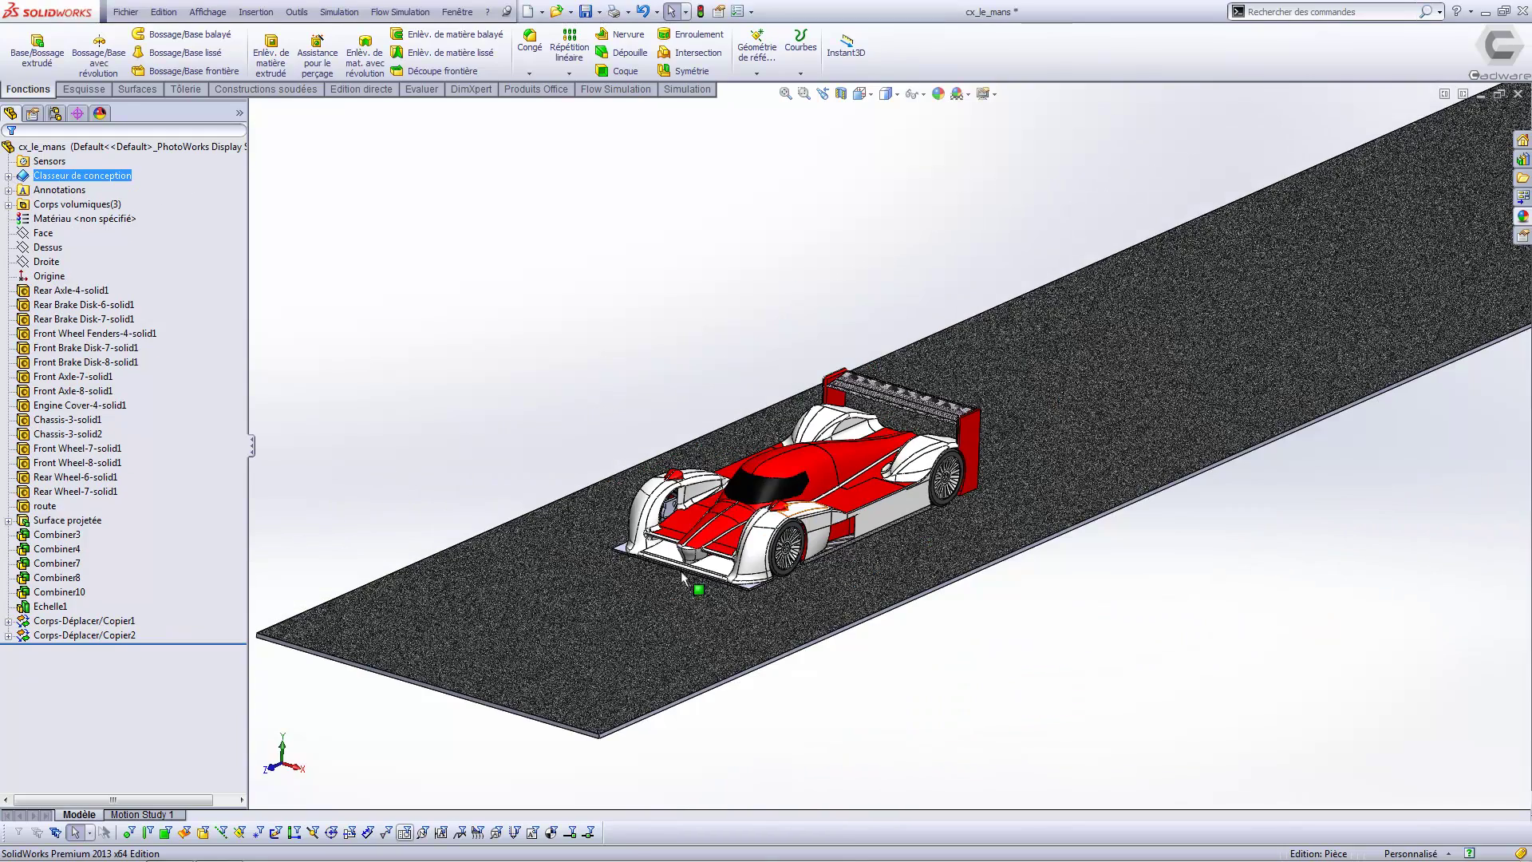
ctrl+middle_drag(625, 591, 648, 563)
click(9, 205)
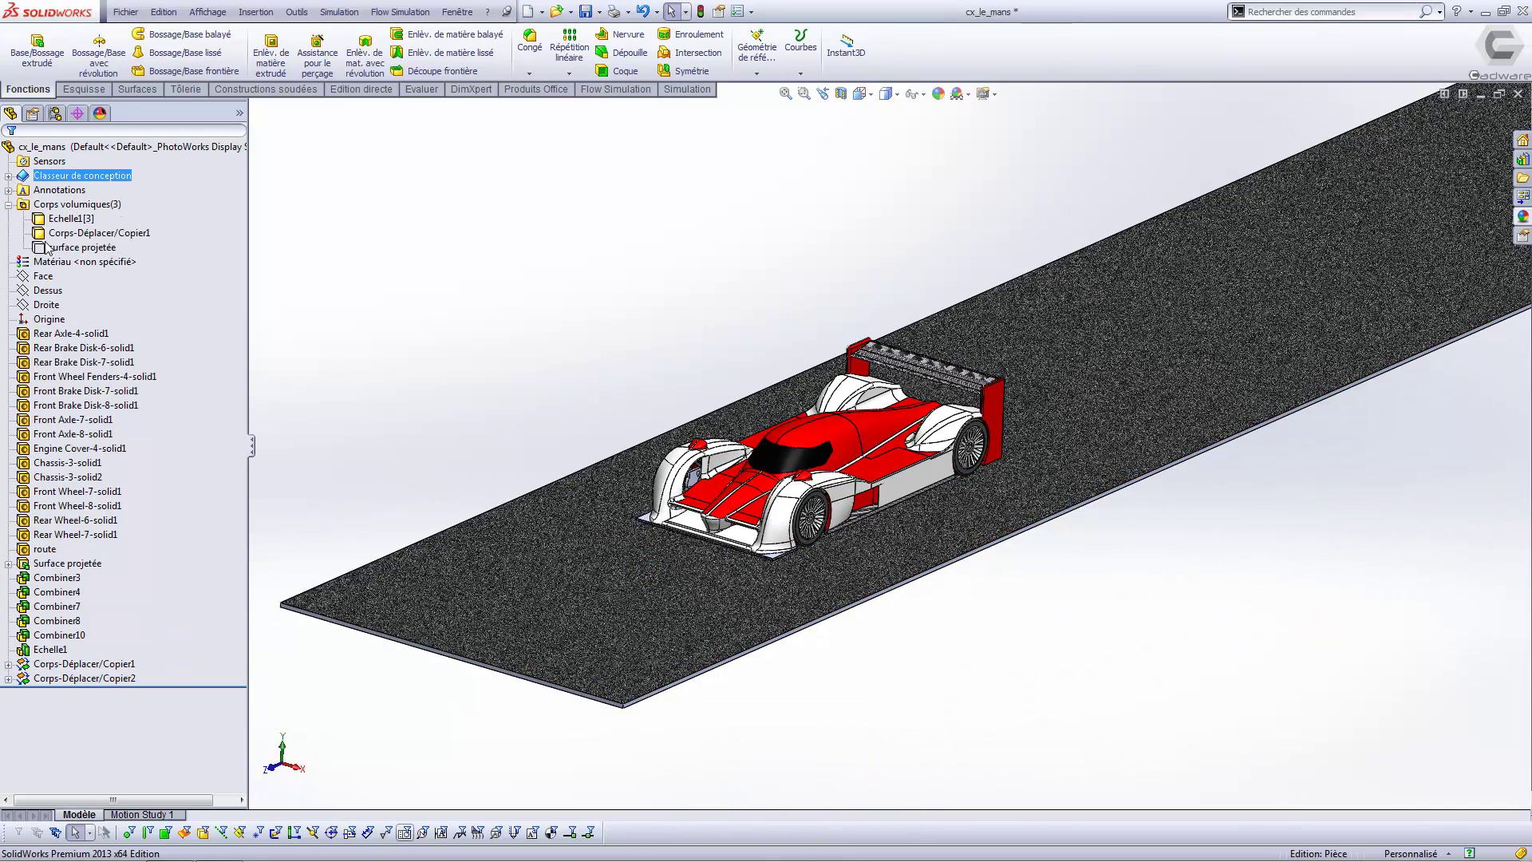
click(479, 591)
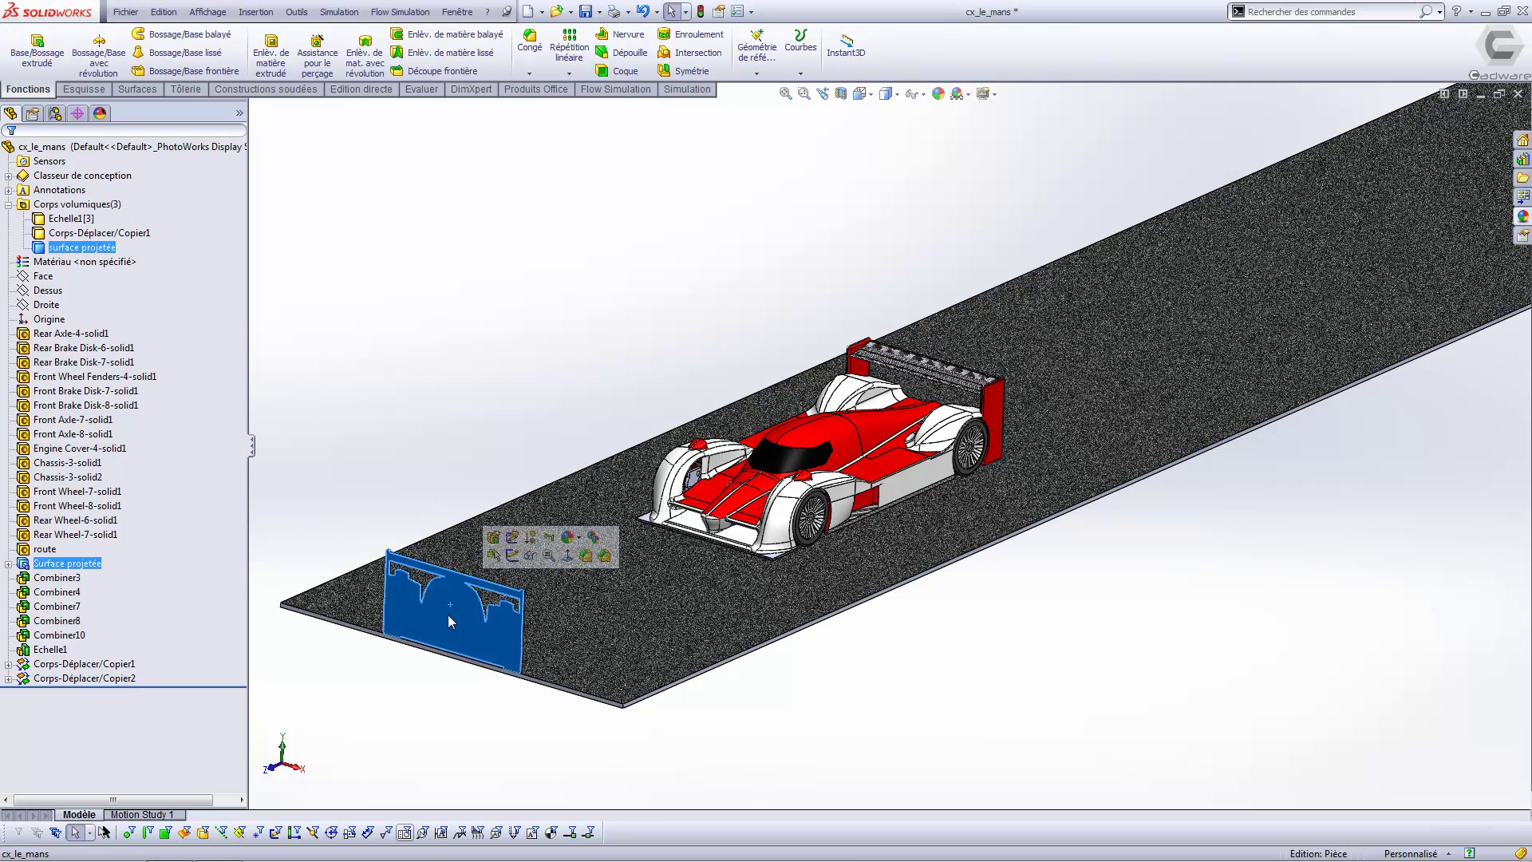
scroll(490, 621, down, 3)
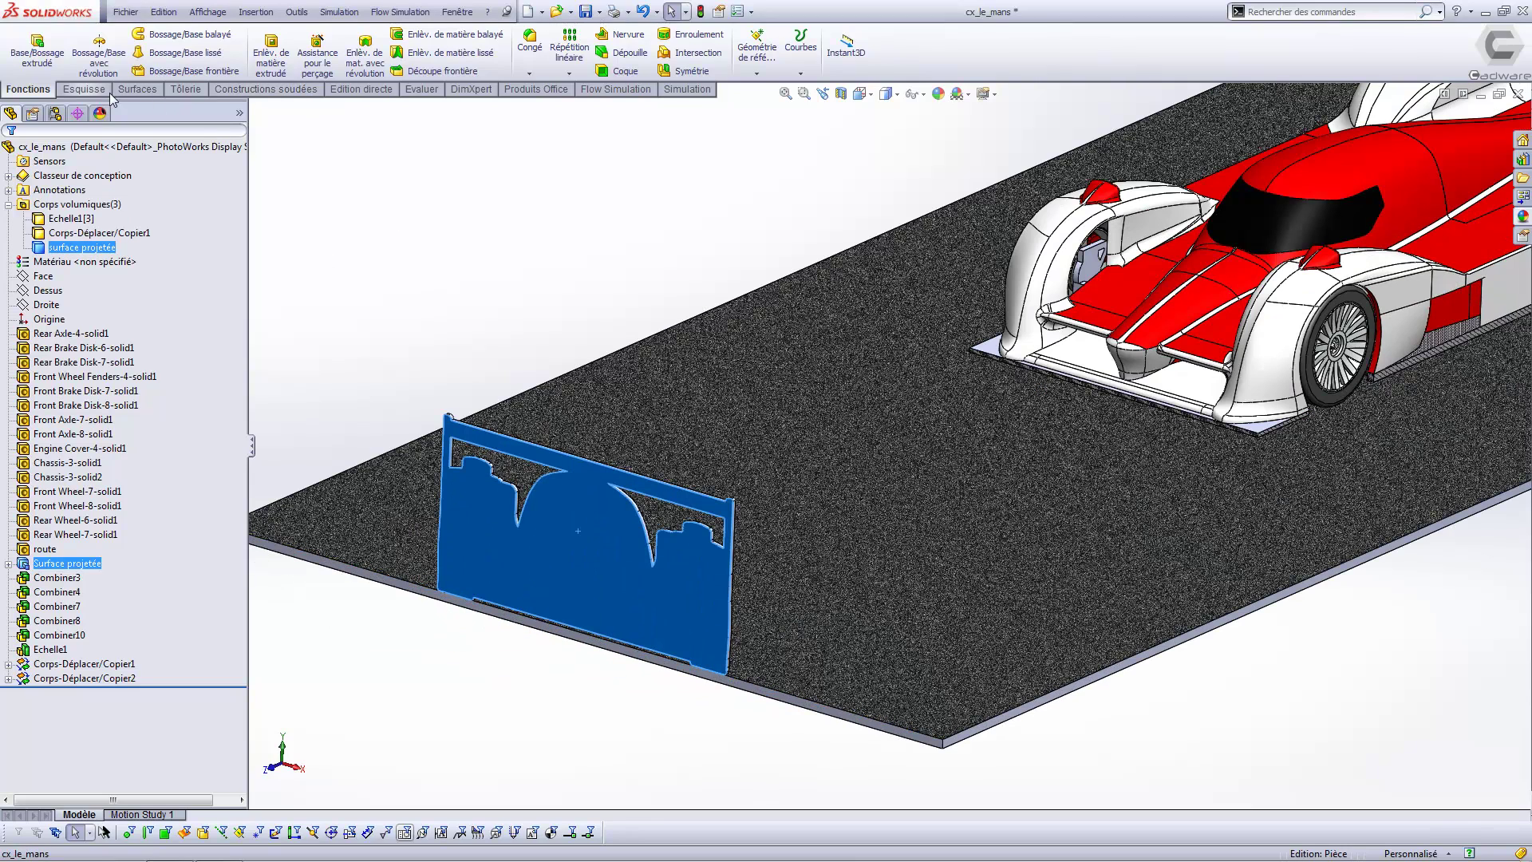
scroll(101, 89, down, 6)
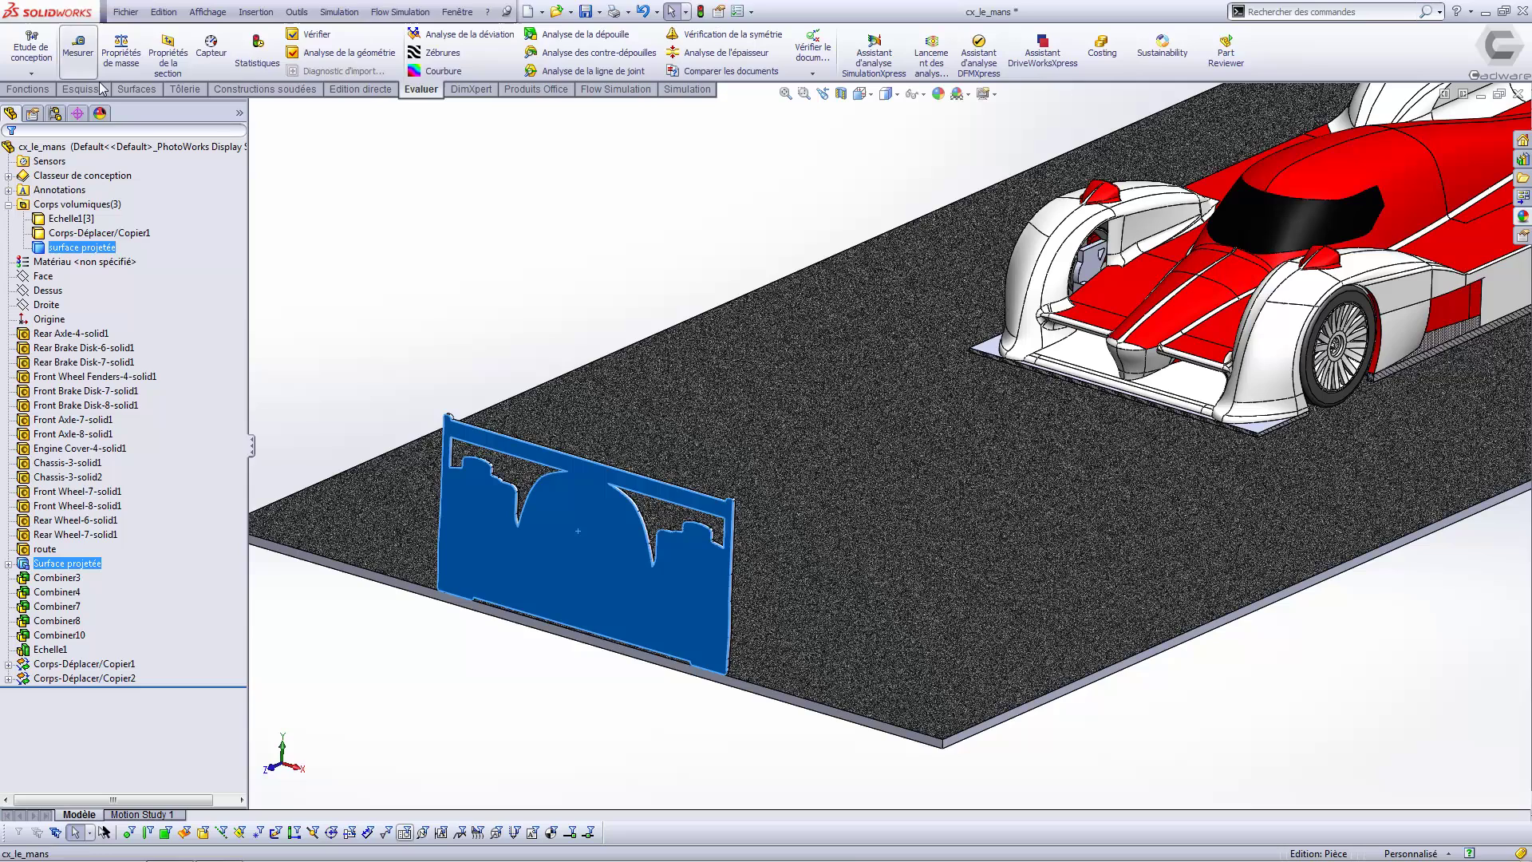
click(167, 50)
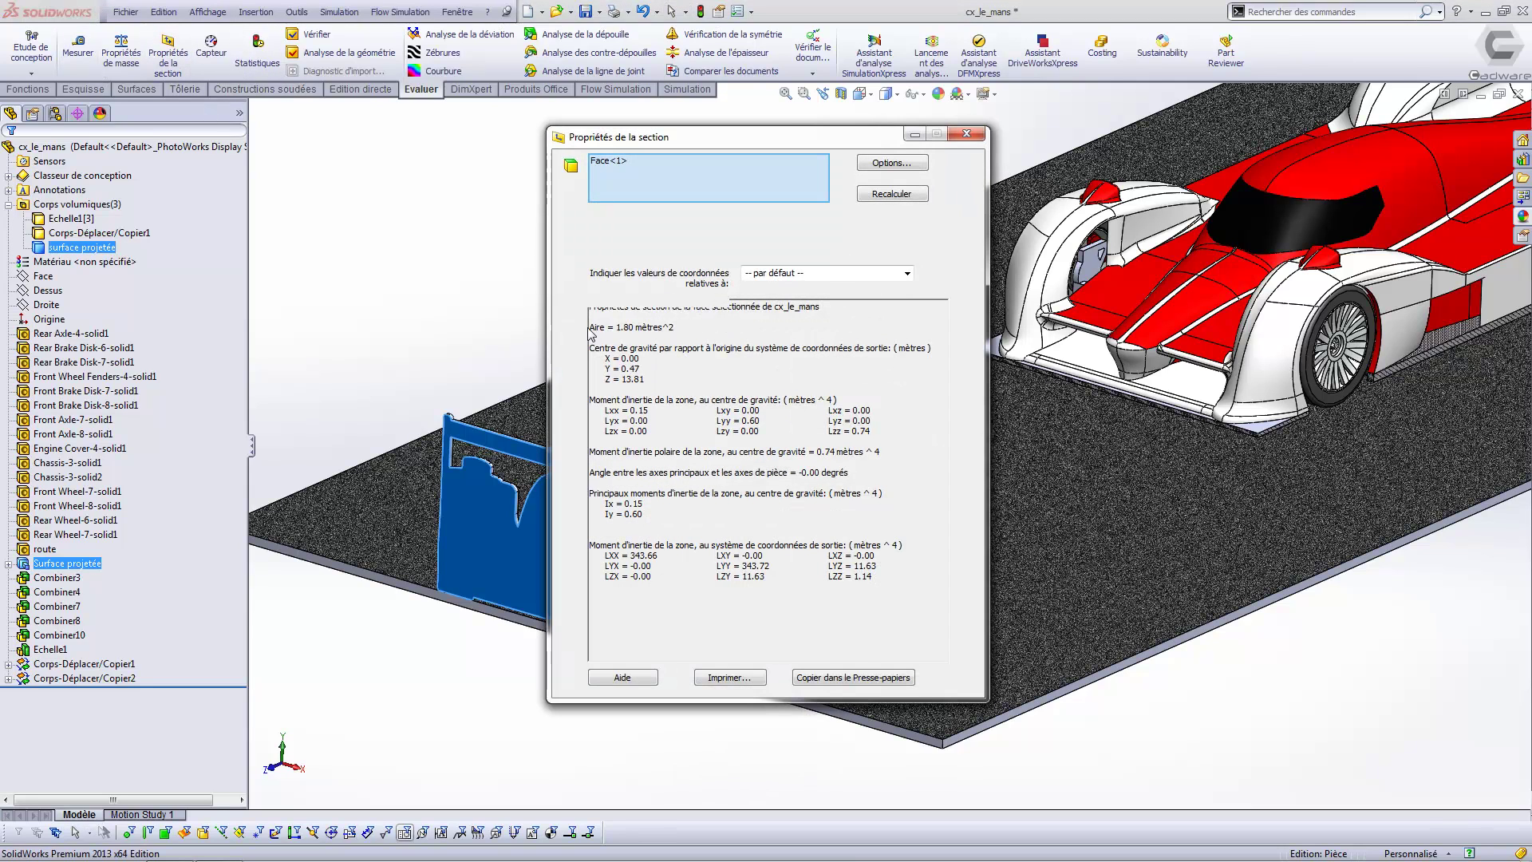
drag(632, 327, 595, 326)
click(966, 134)
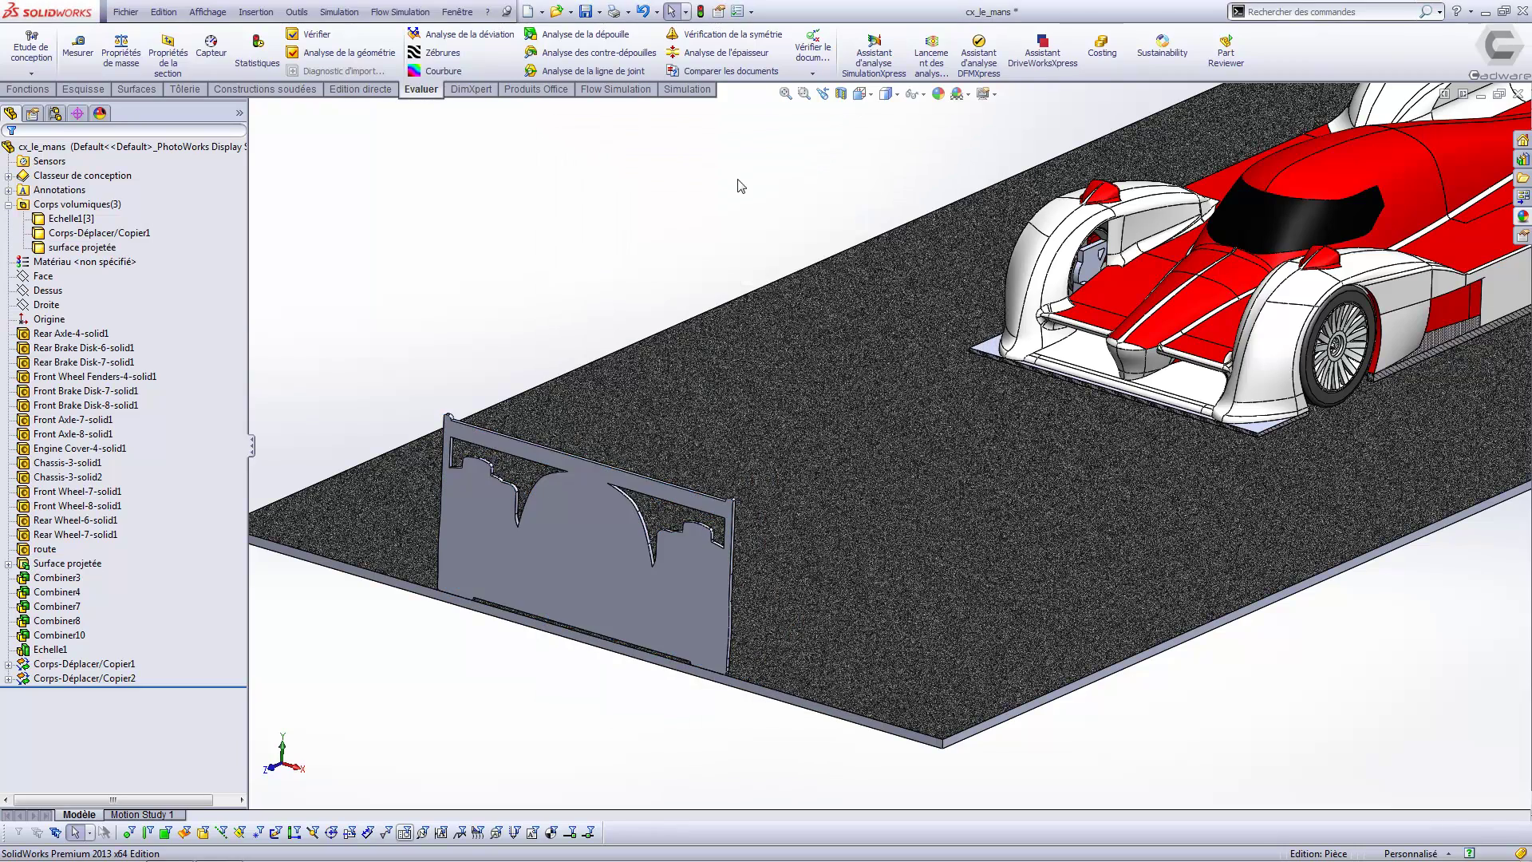
Hide the "surface projetée" body
key(f)
click(82, 247)
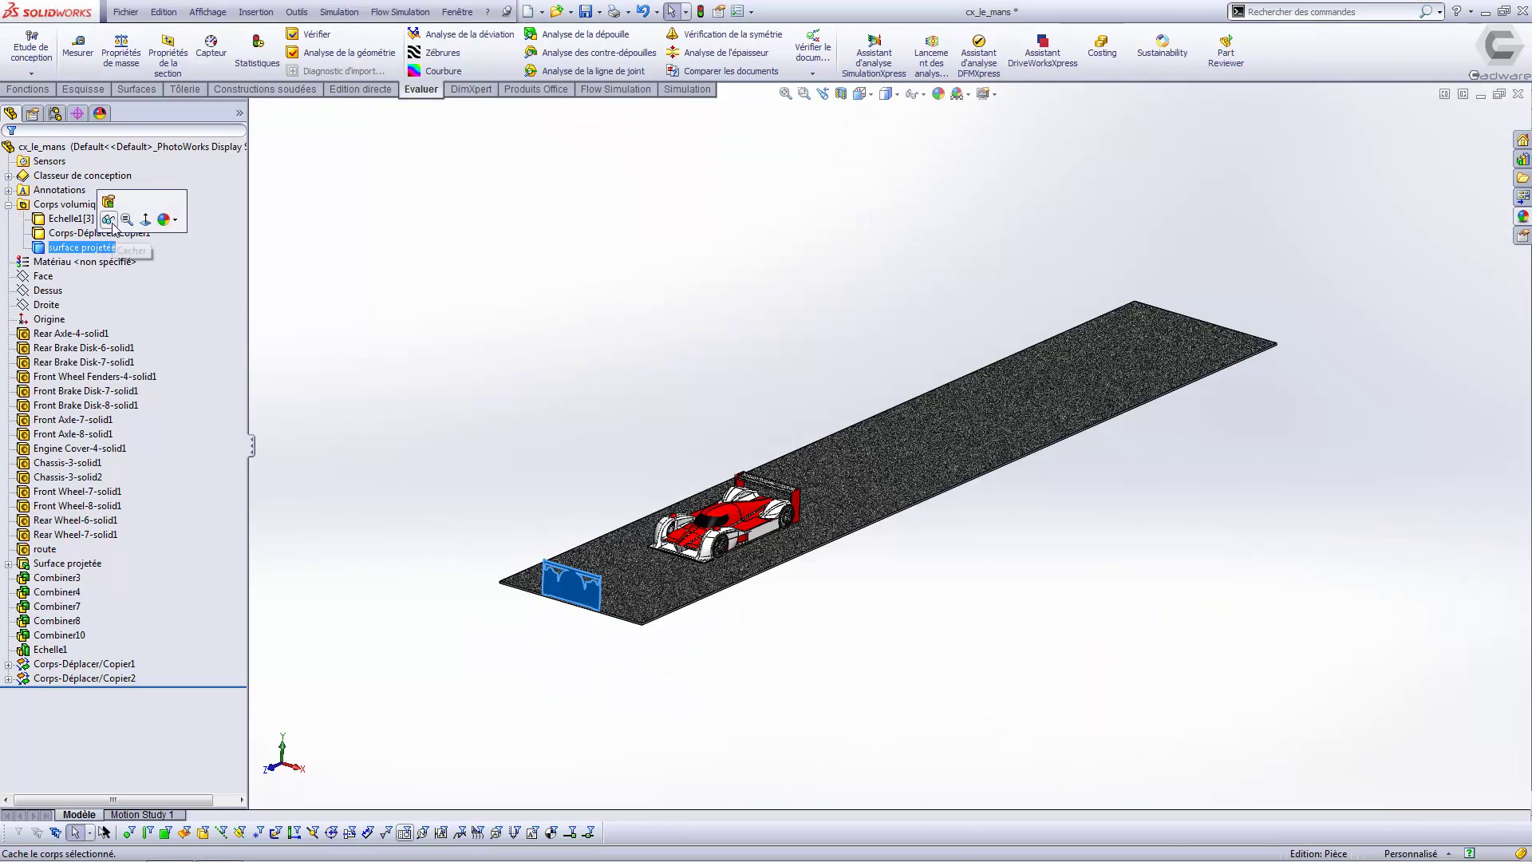
scroll(751, 513, down, 6)
click(600, 369)
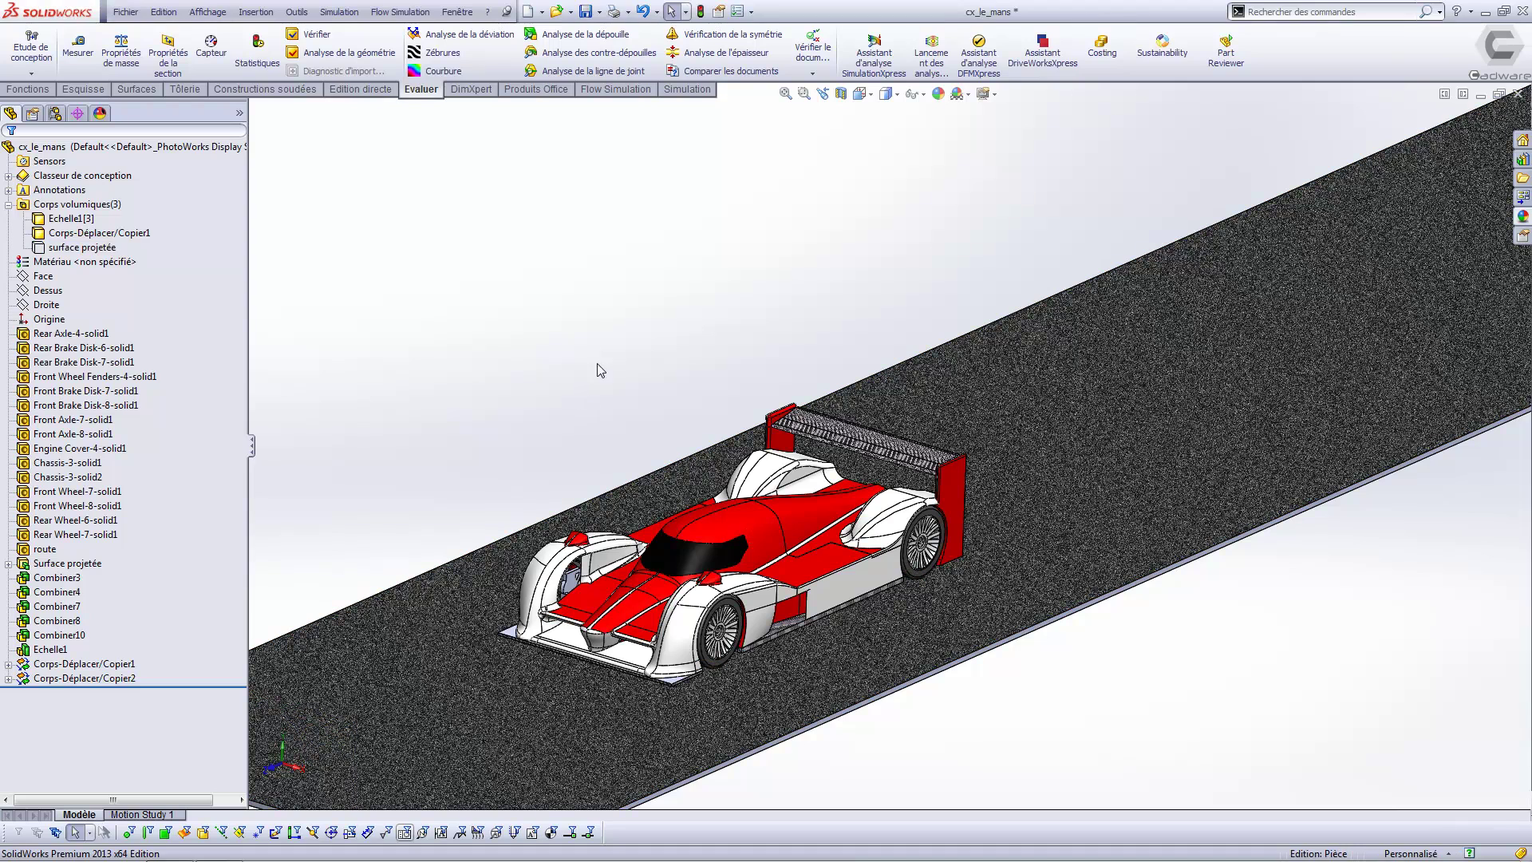
Start a new Flow Simulation project with the wizard, keeping the name "Projet" and the current configuration
click(616, 88)
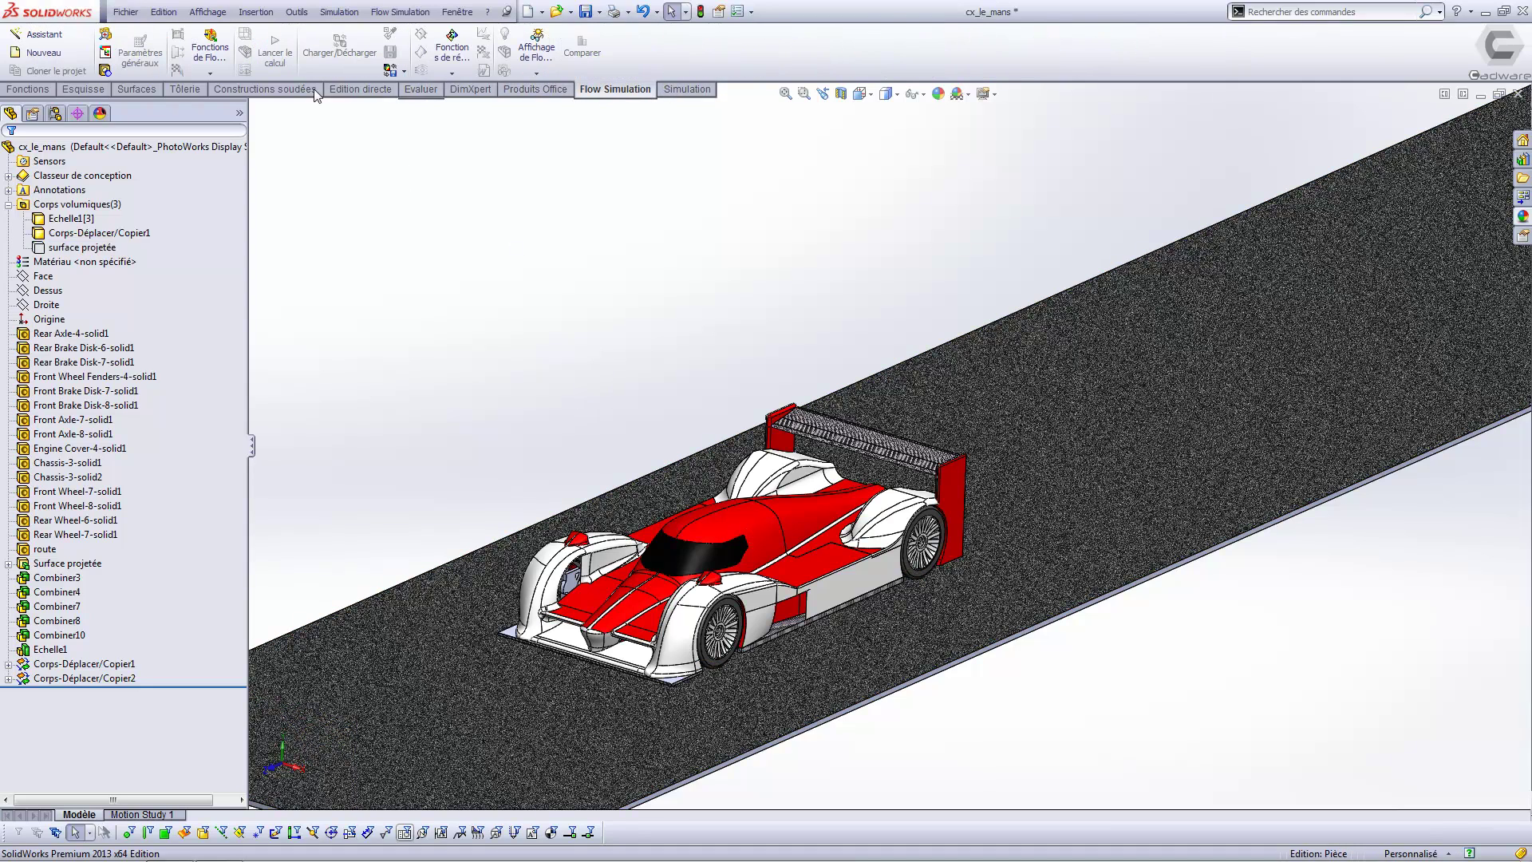
click(56, 35)
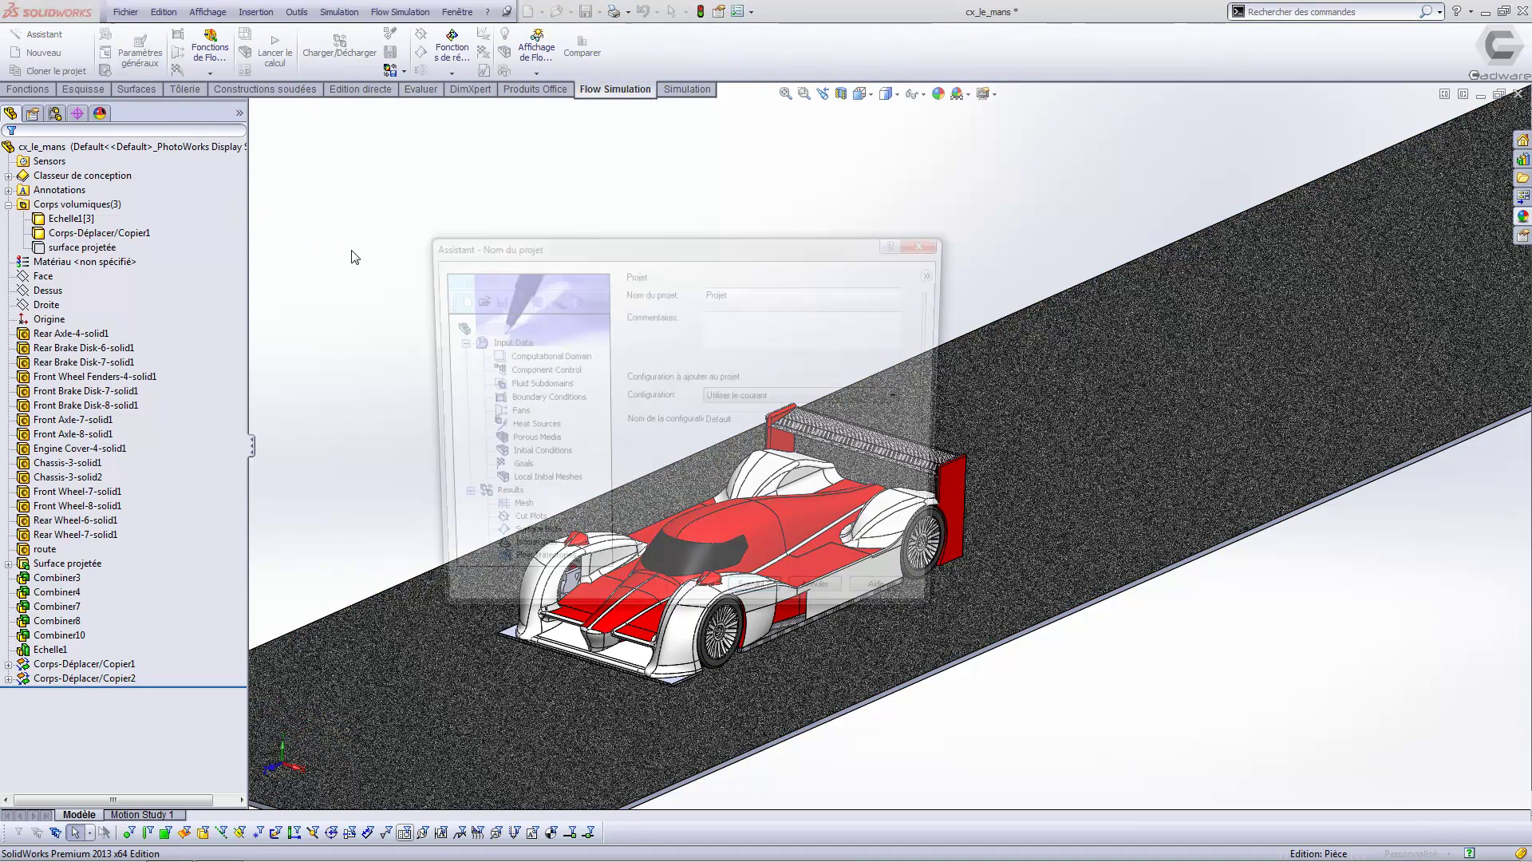
drag(676, 242, 346, 128)
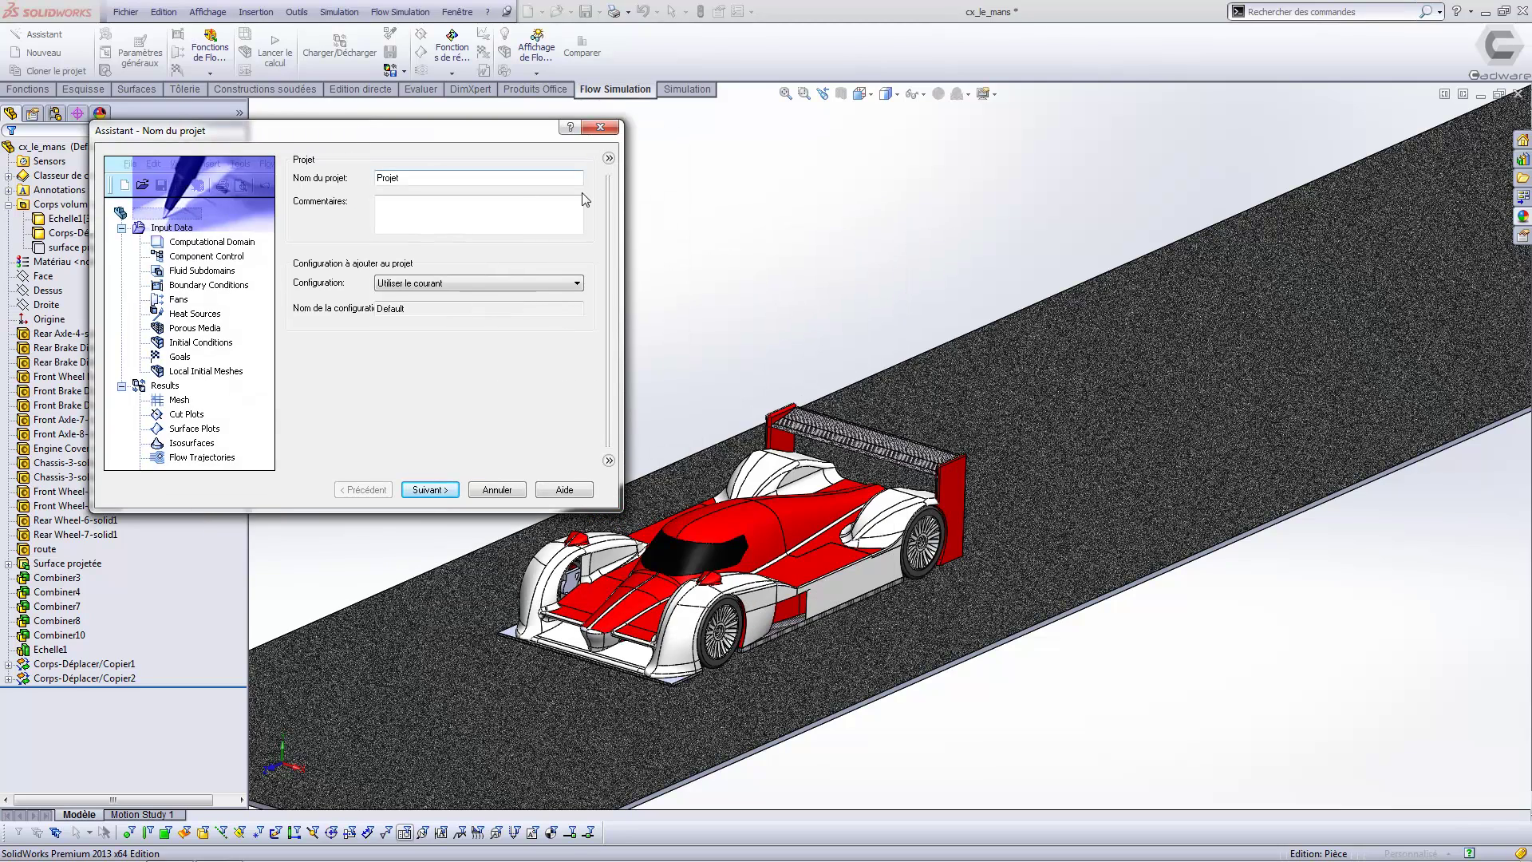
click(608, 158)
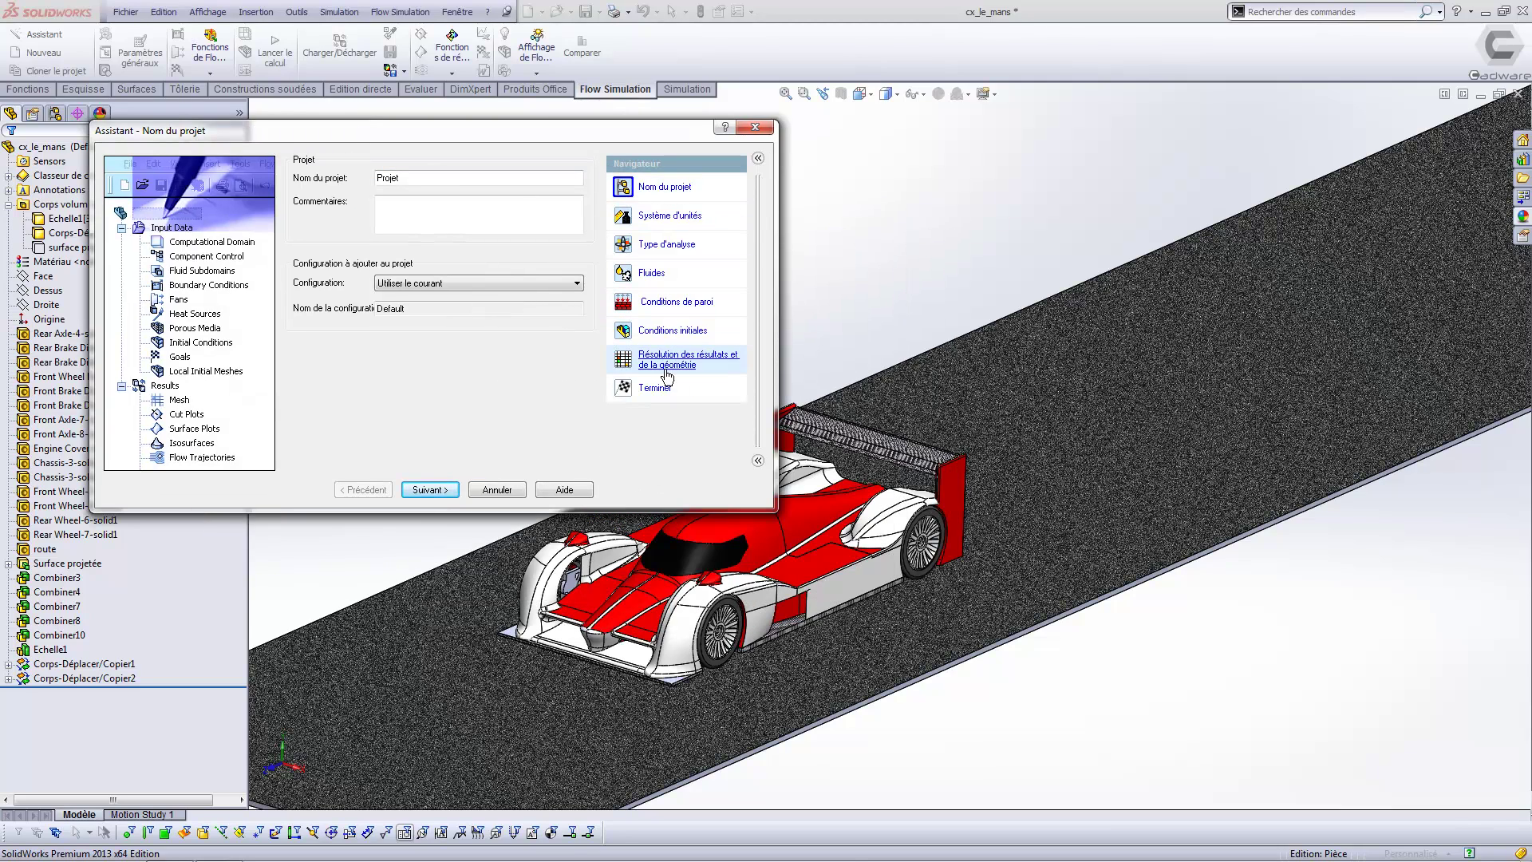
click(430, 489)
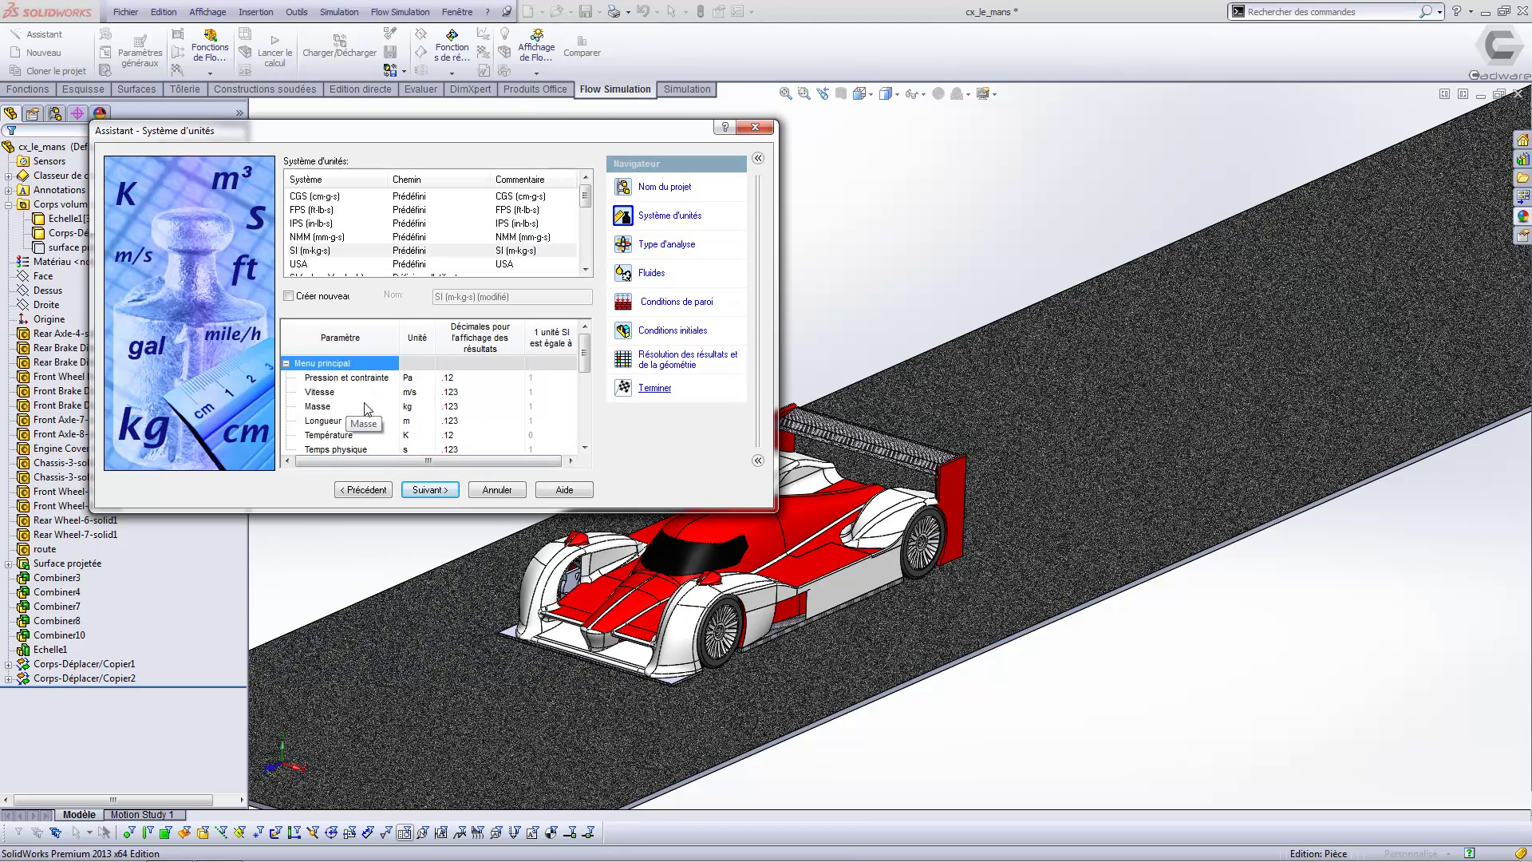
Set the velocity unit to km/h in the SI unit system and accept the units
click(429, 394)
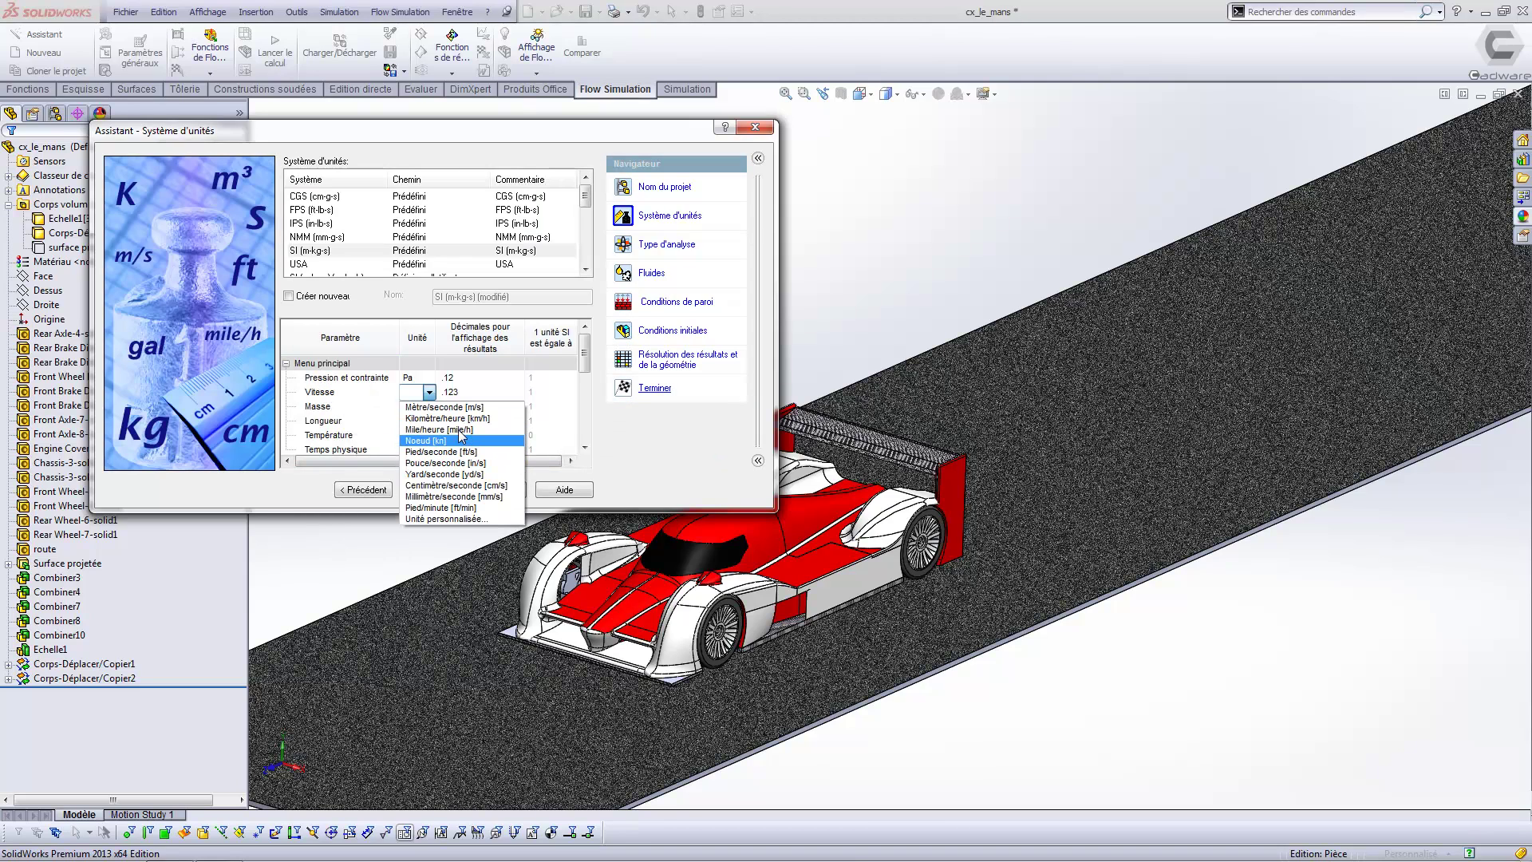
click(465, 419)
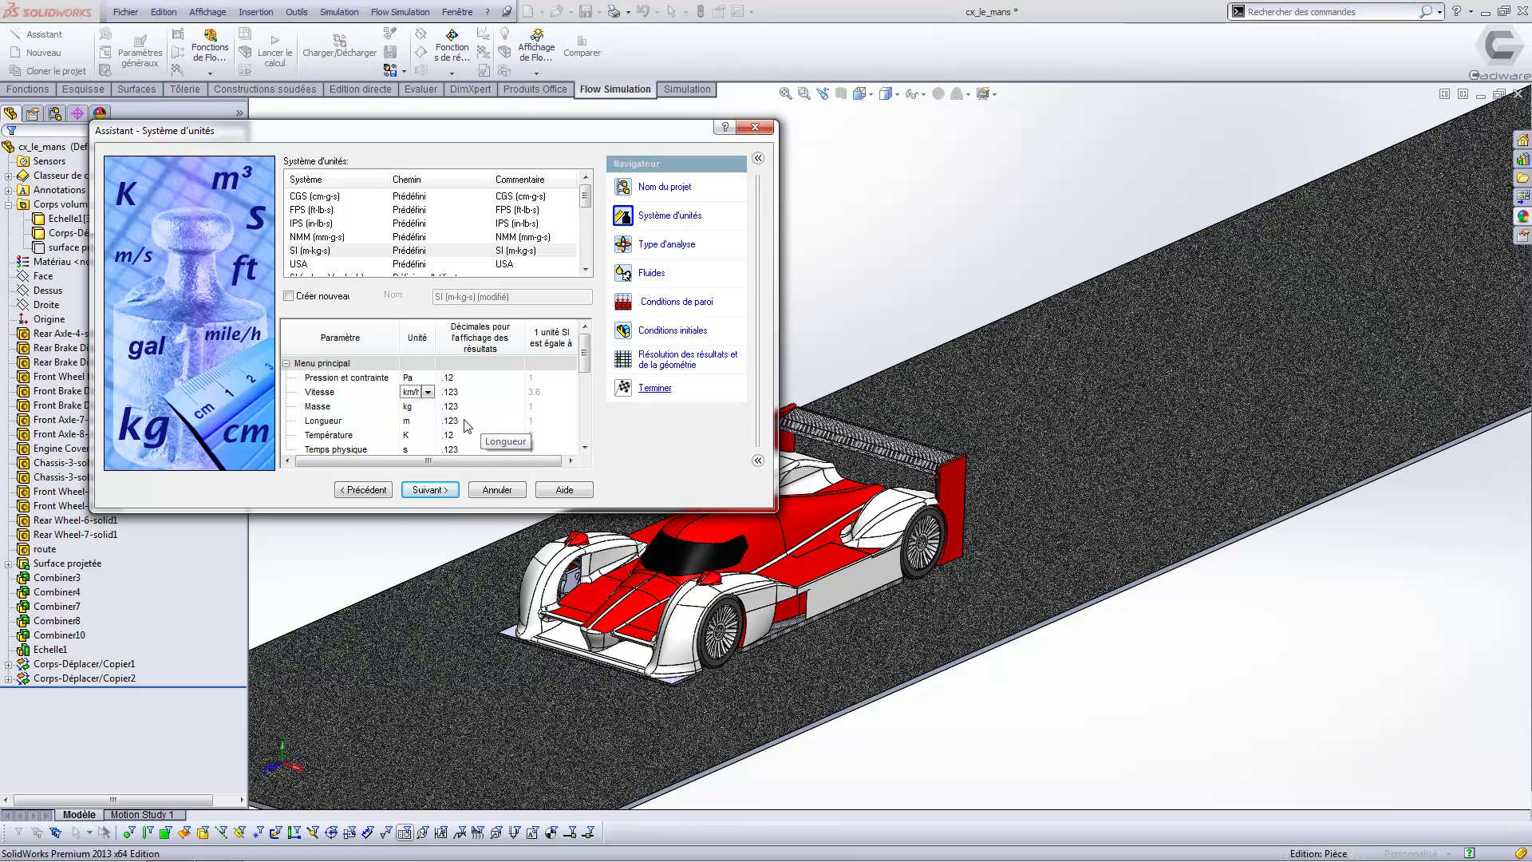
click(430, 490)
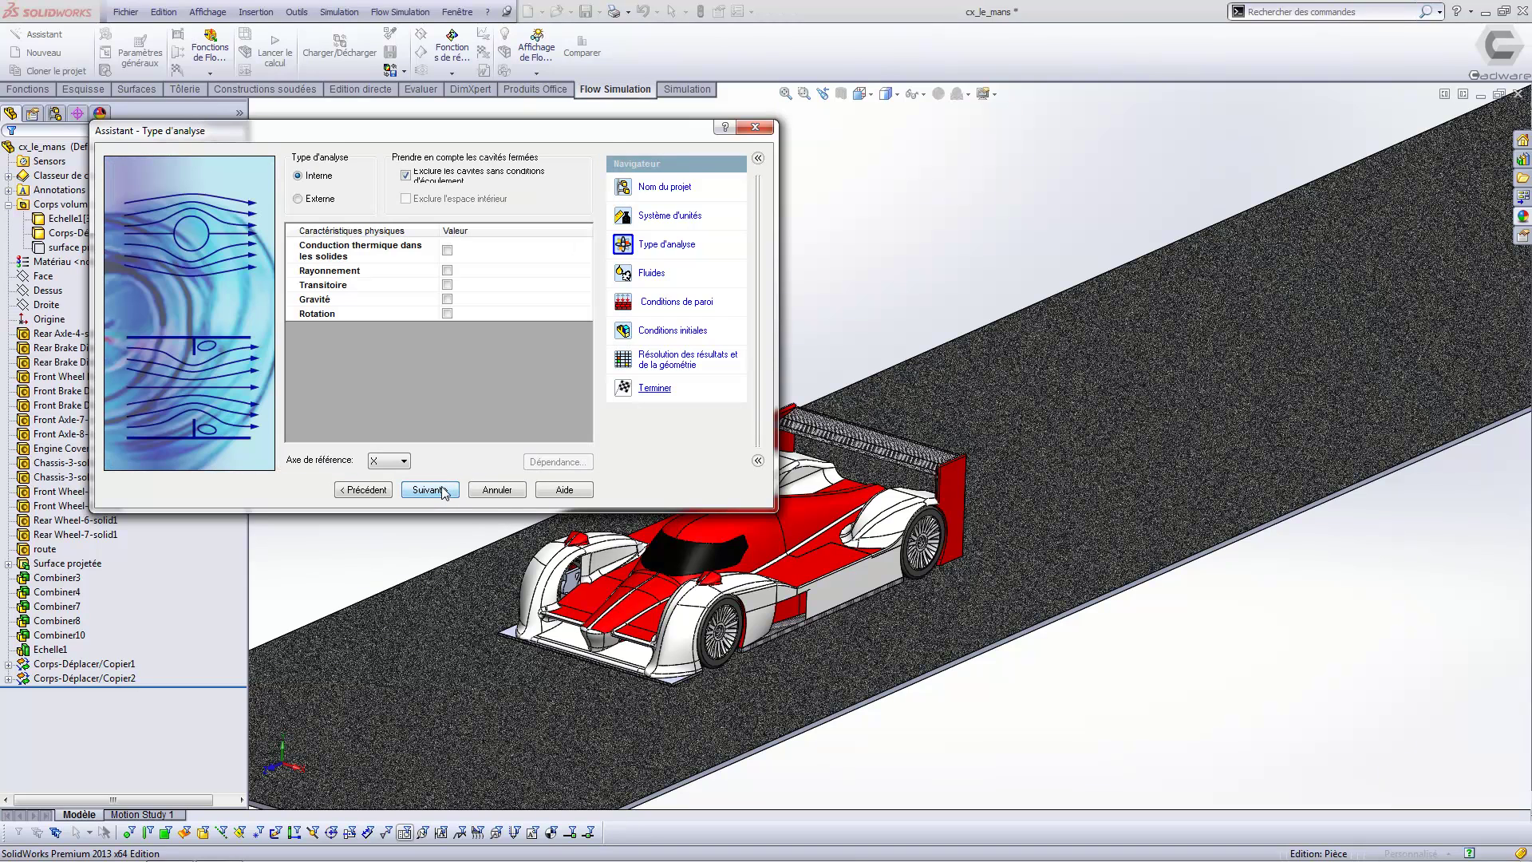
Set the analysis type to external, excluding the internal space, and enable gravity at -9.81 m/s² in Y
click(302, 200)
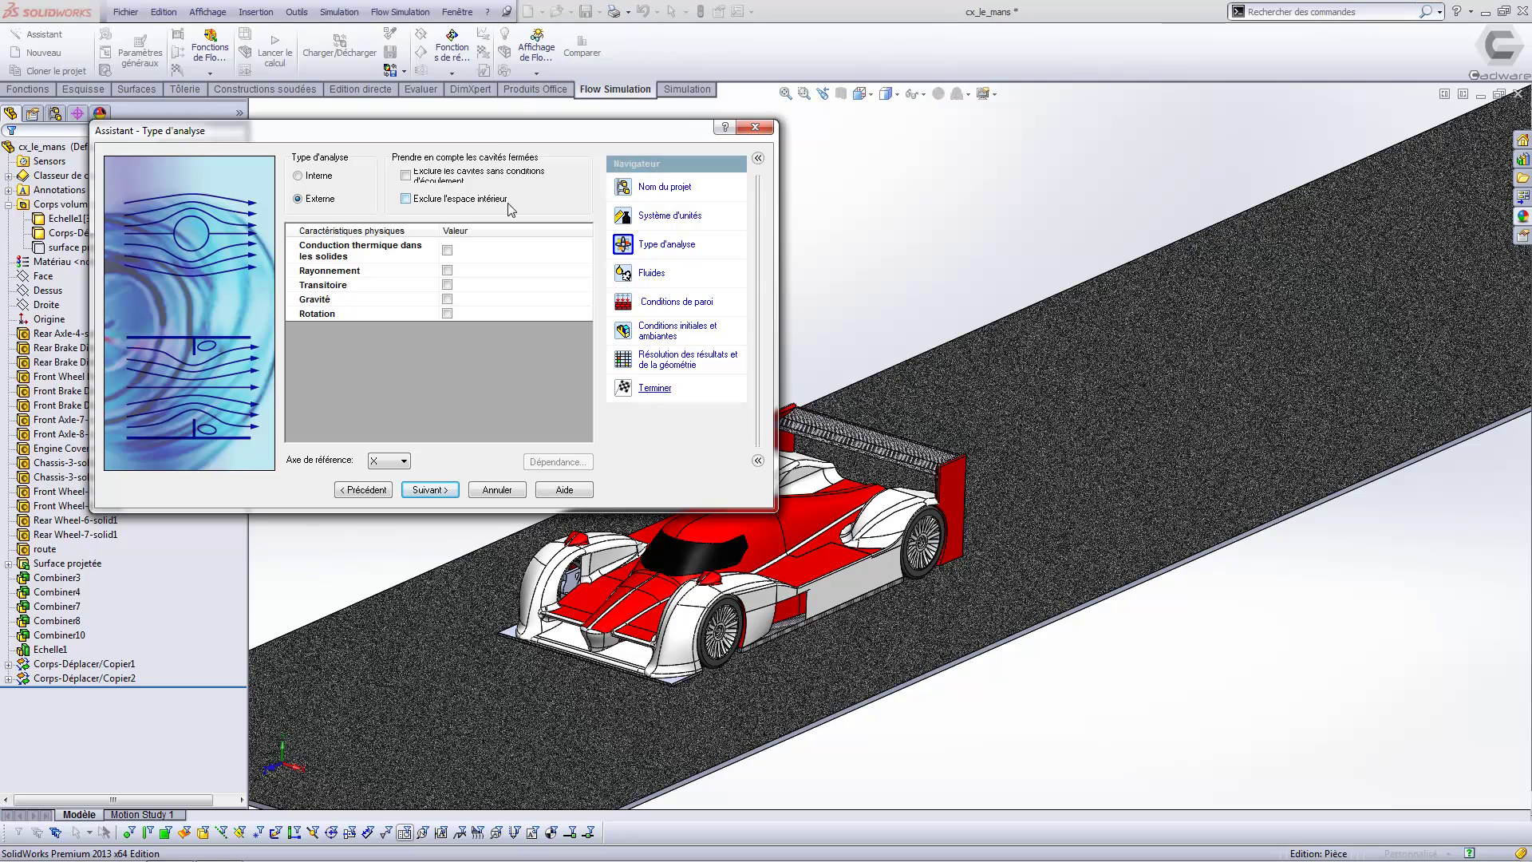
click(447, 299)
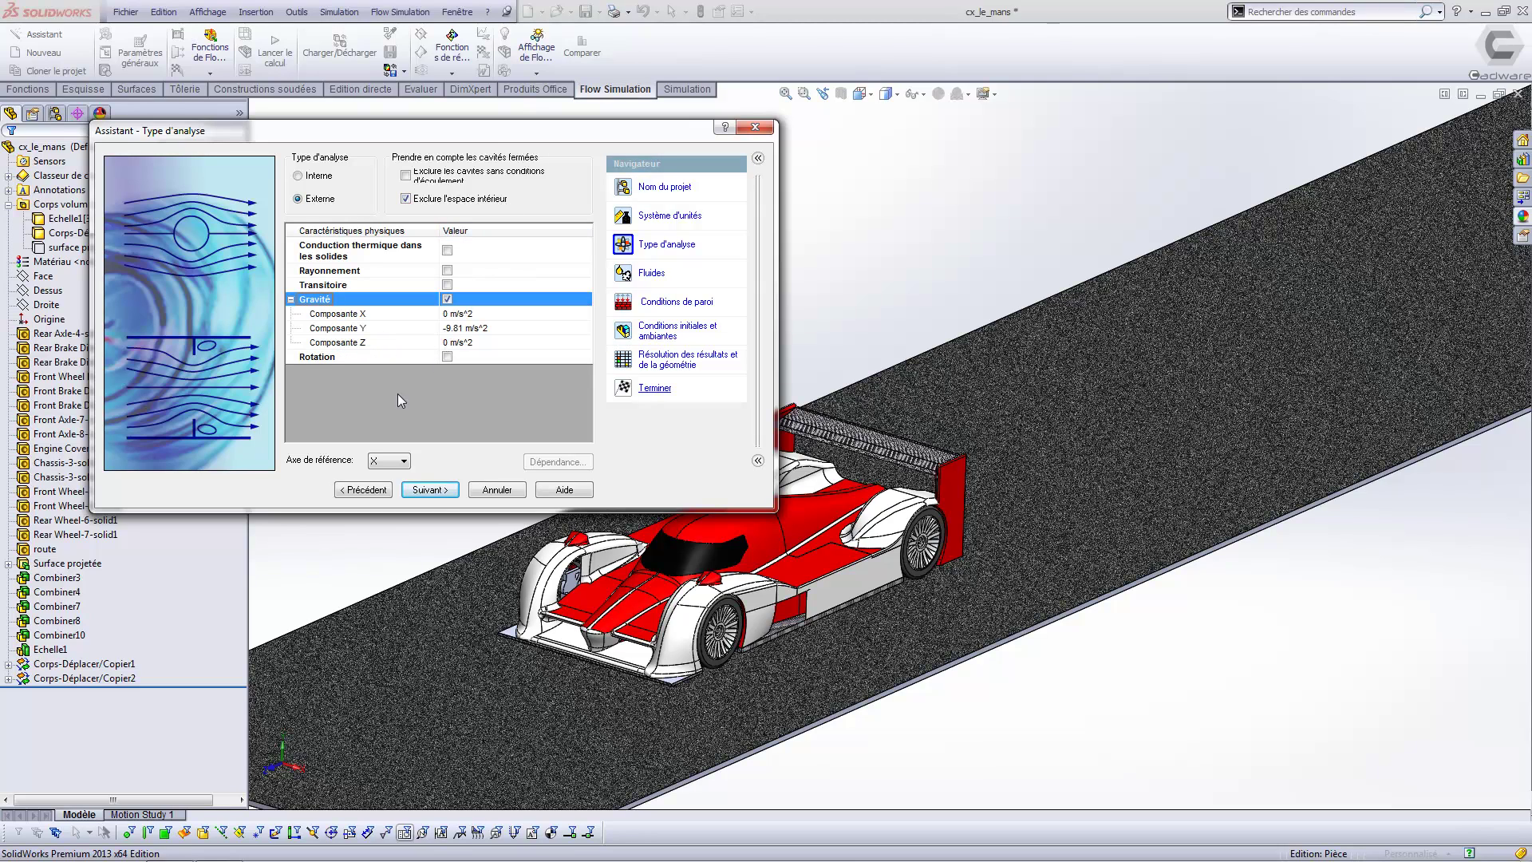
click(431, 490)
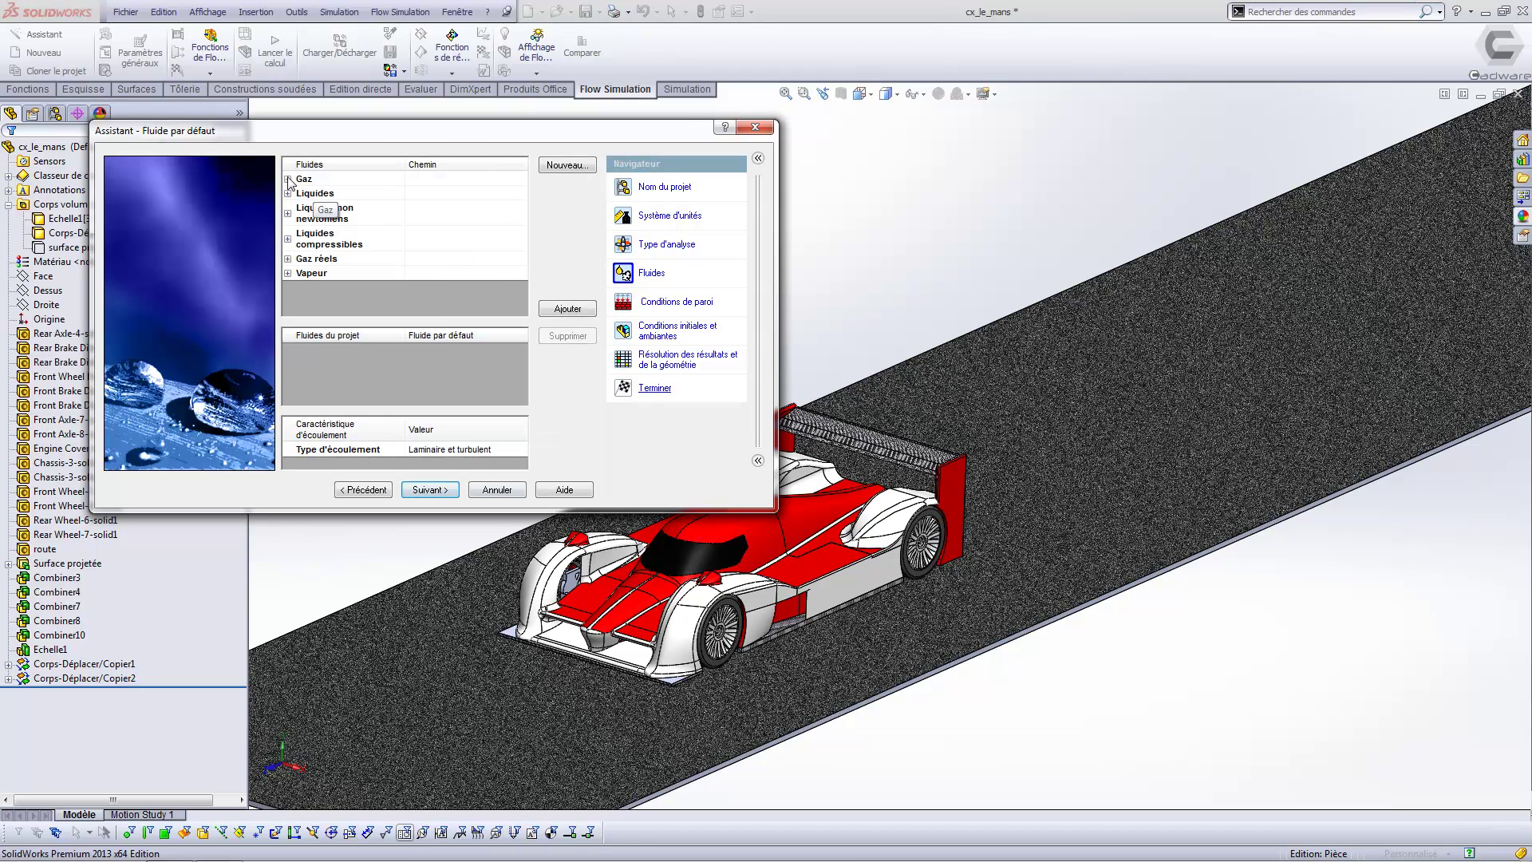
Add the predefined gas Air as the project fluid and accept adiabatic walls with 0 micrometre roughness
click(288, 180)
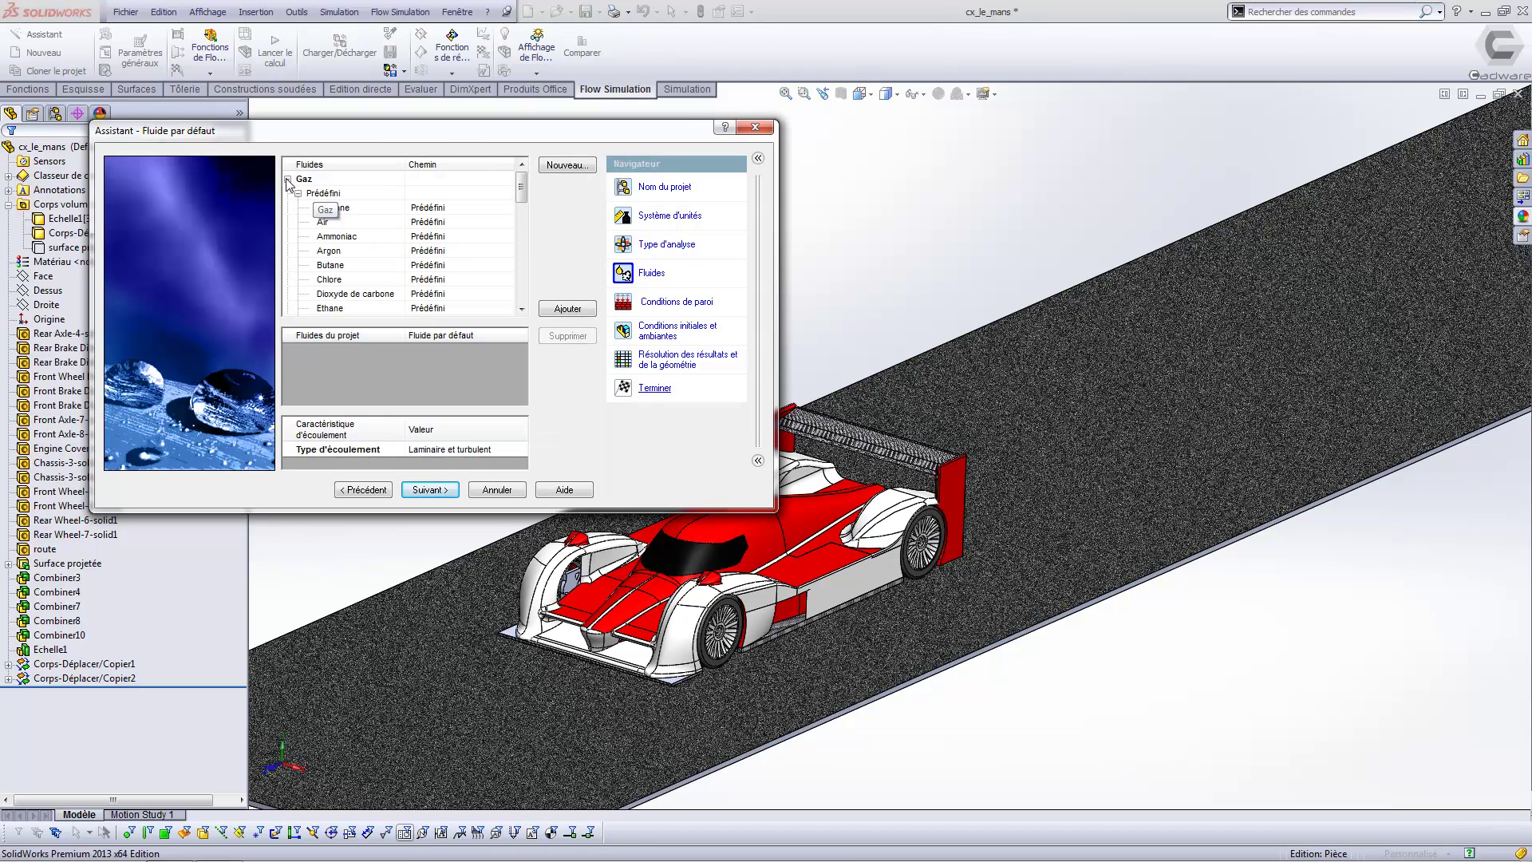
double_click(325, 223)
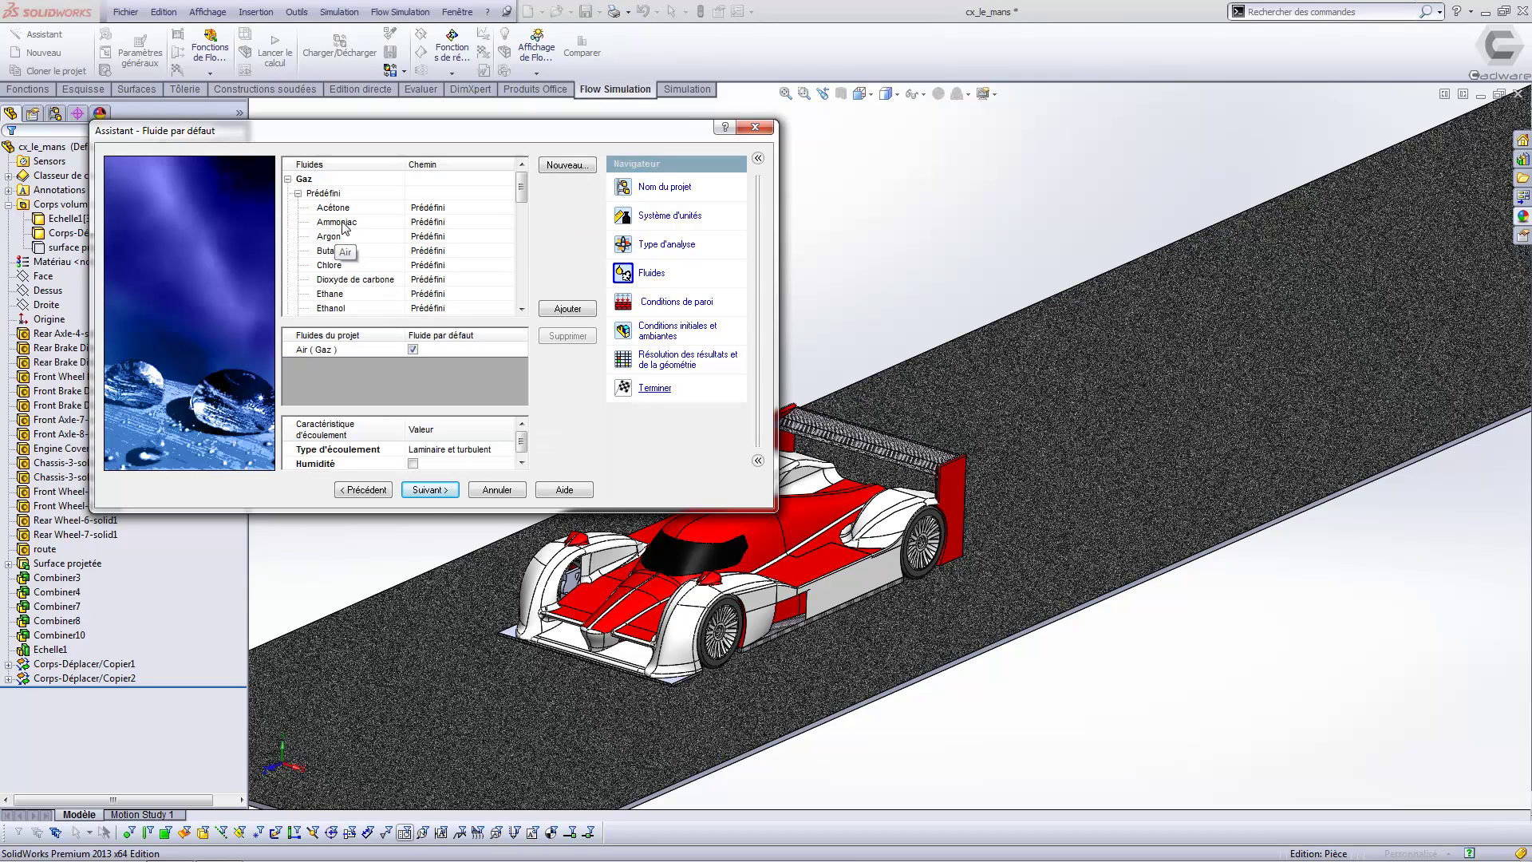
click(452, 491)
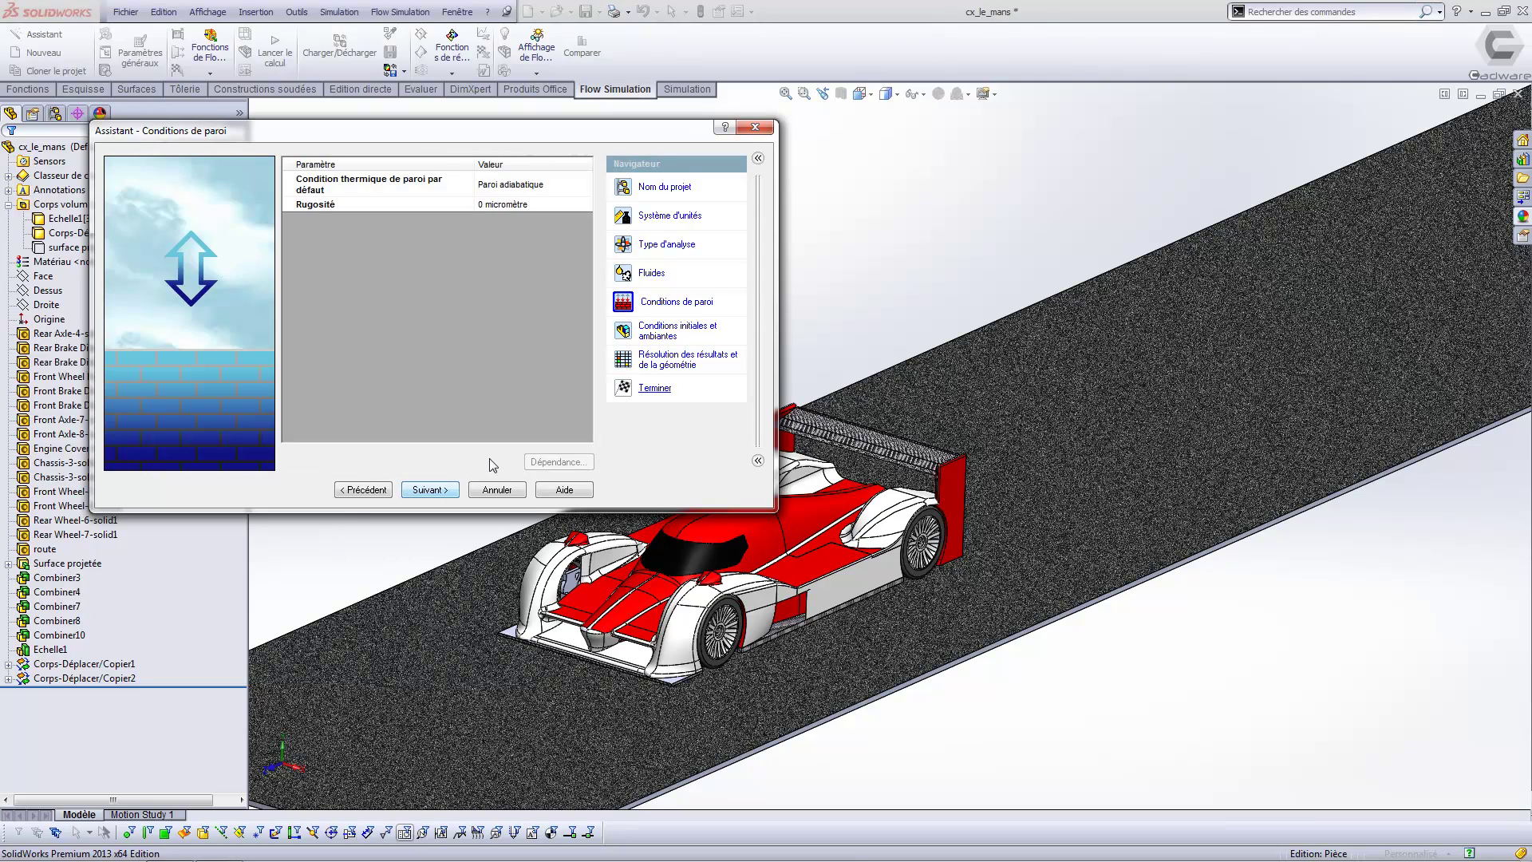
click(453, 492)
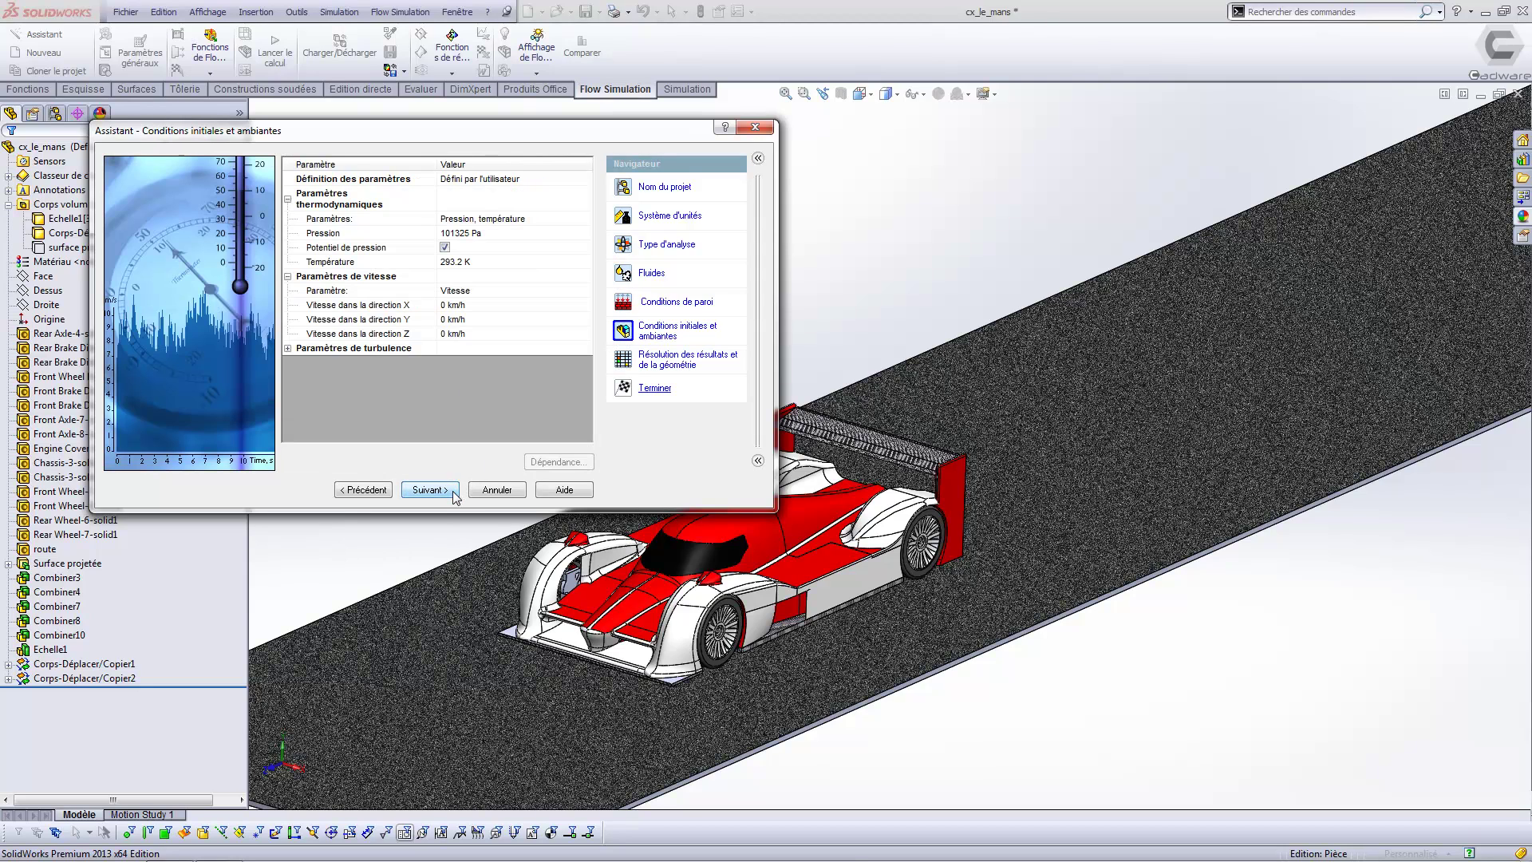
Set the ambient Z velocity to -100 km/h and finish the project setup with result resolution 3
click(447, 335)
click(448, 334)
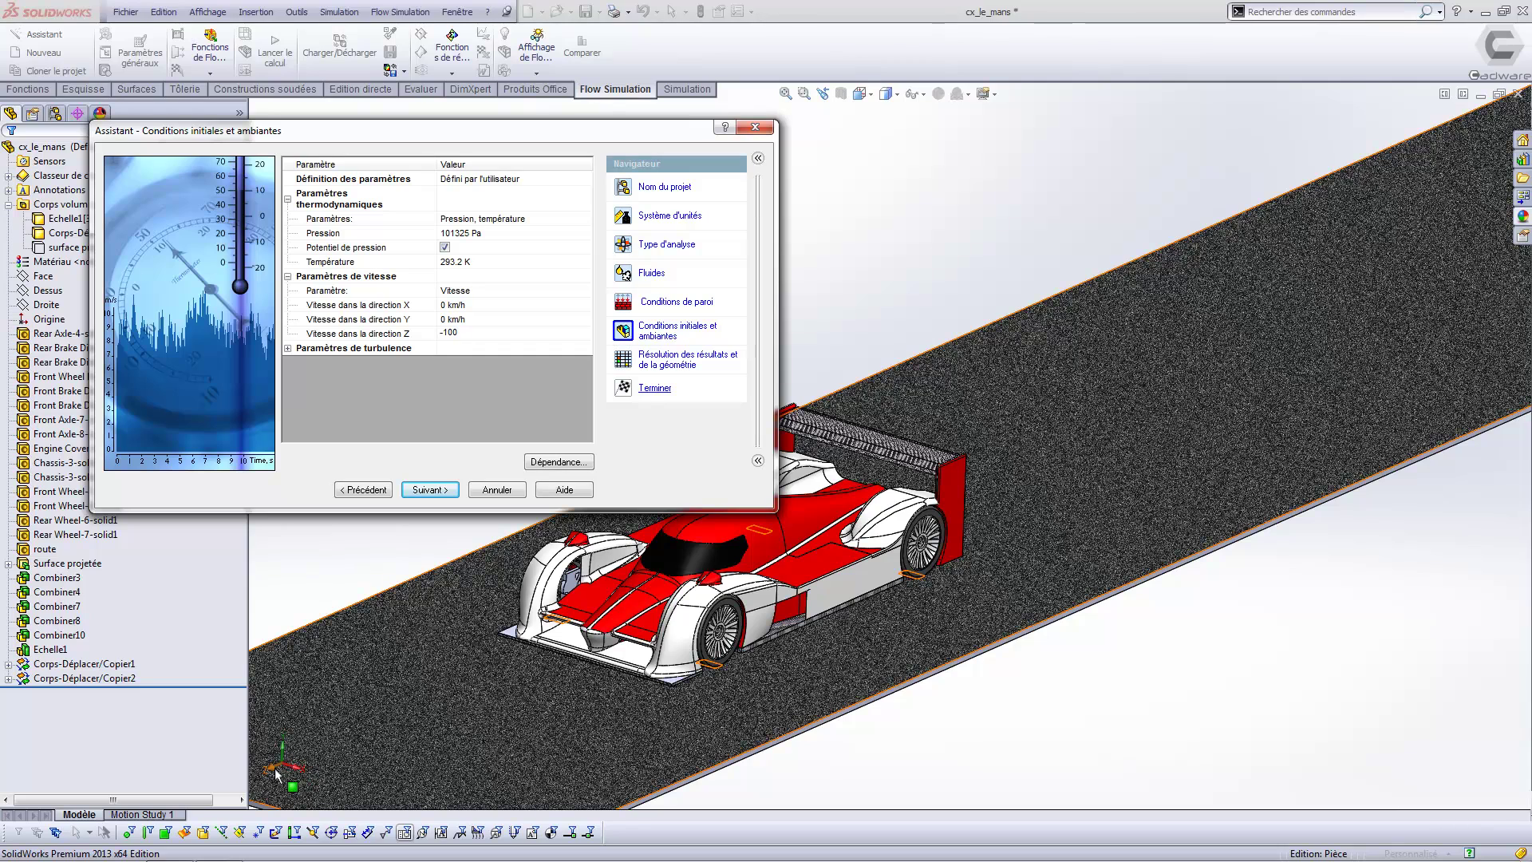
click(447, 491)
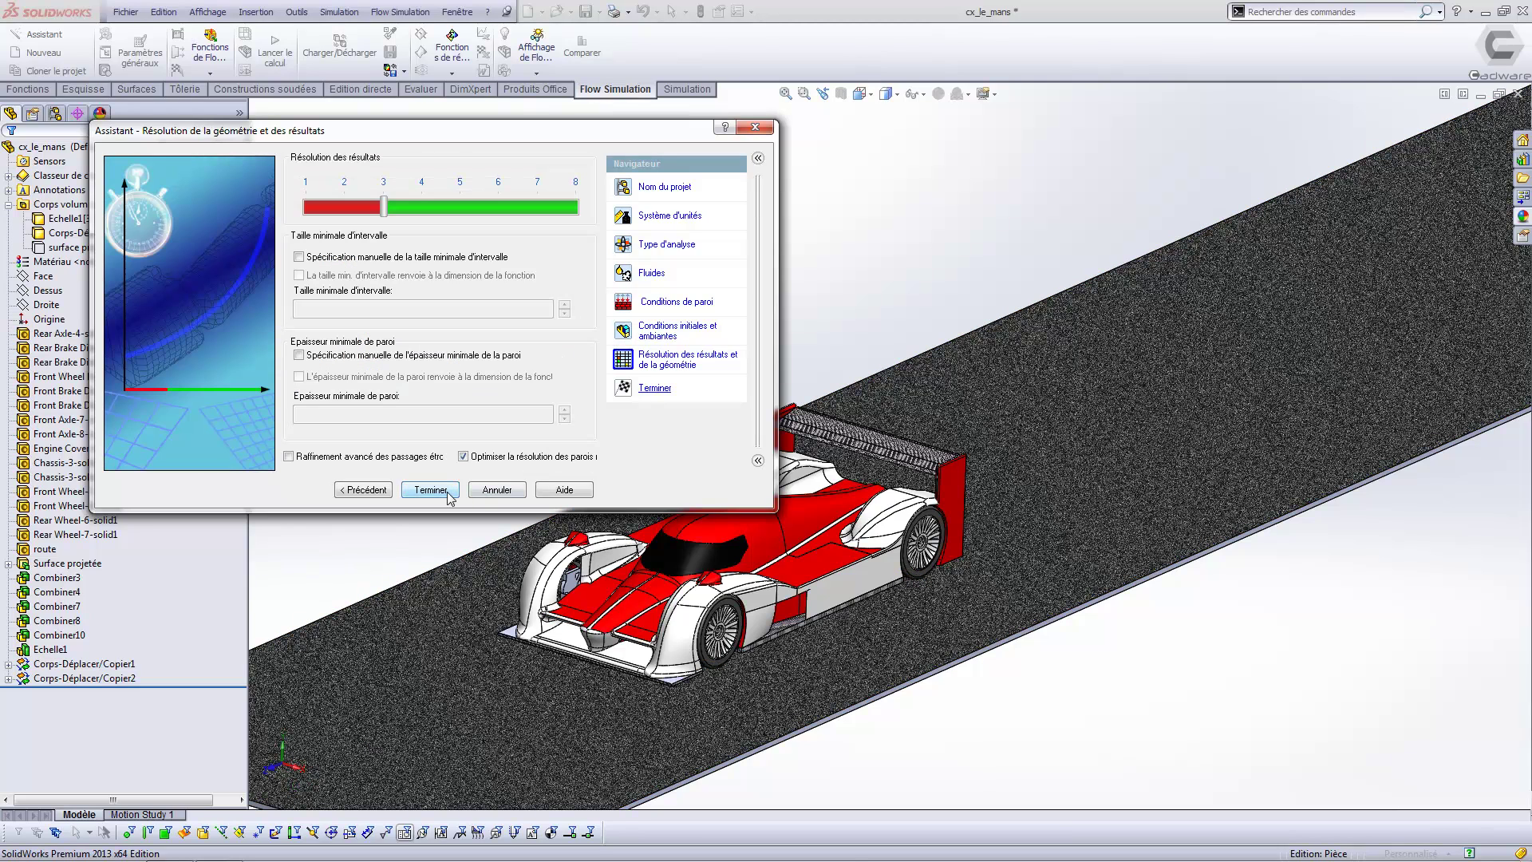
click(447, 494)
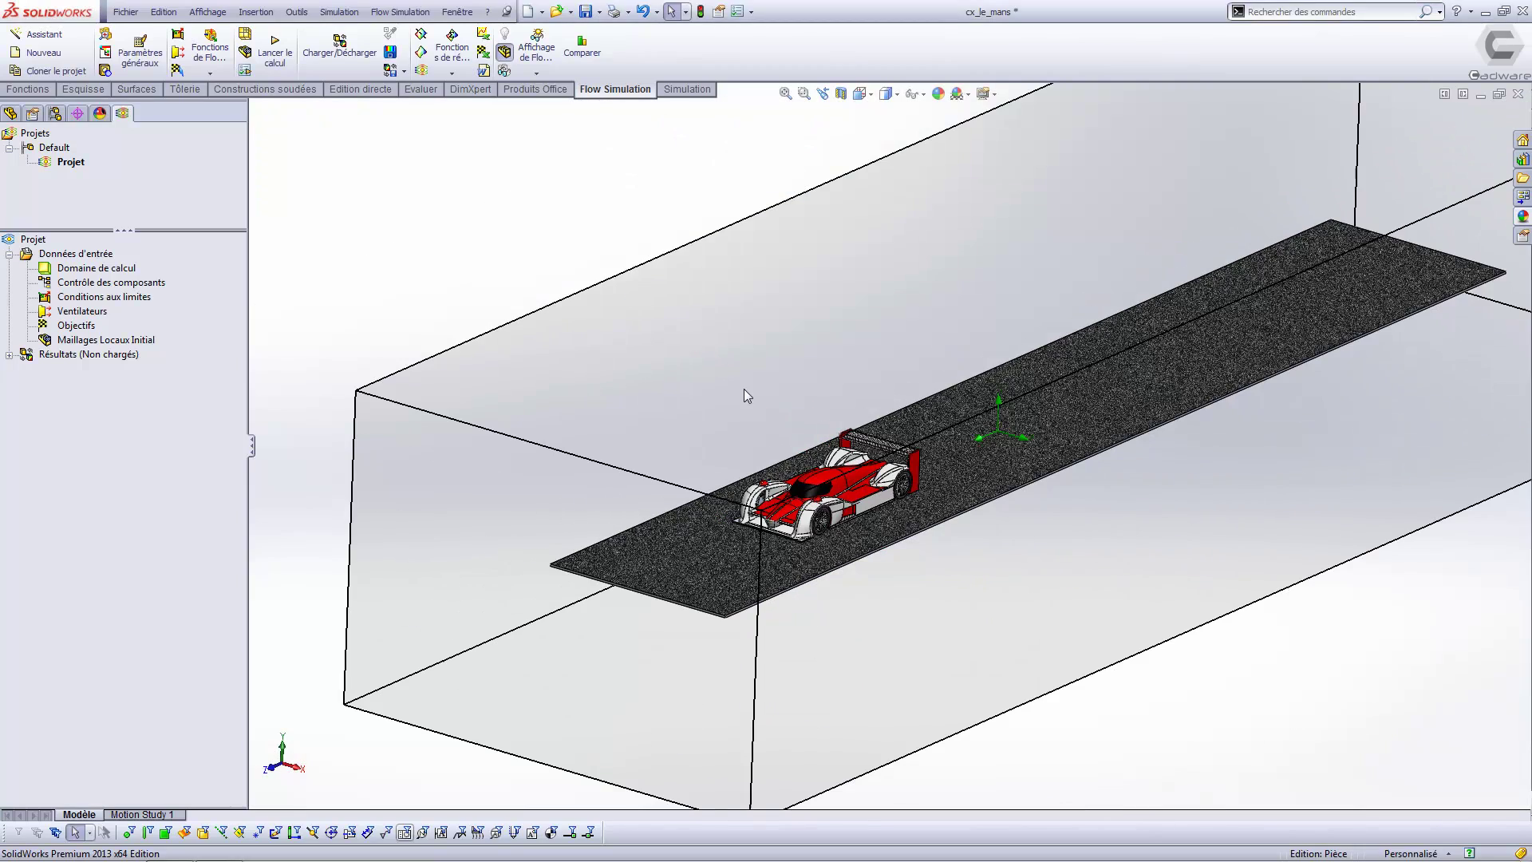
In the front view, shrink the computational domain's width to about -2.39 m X min and 2.39 m X max
key(space)
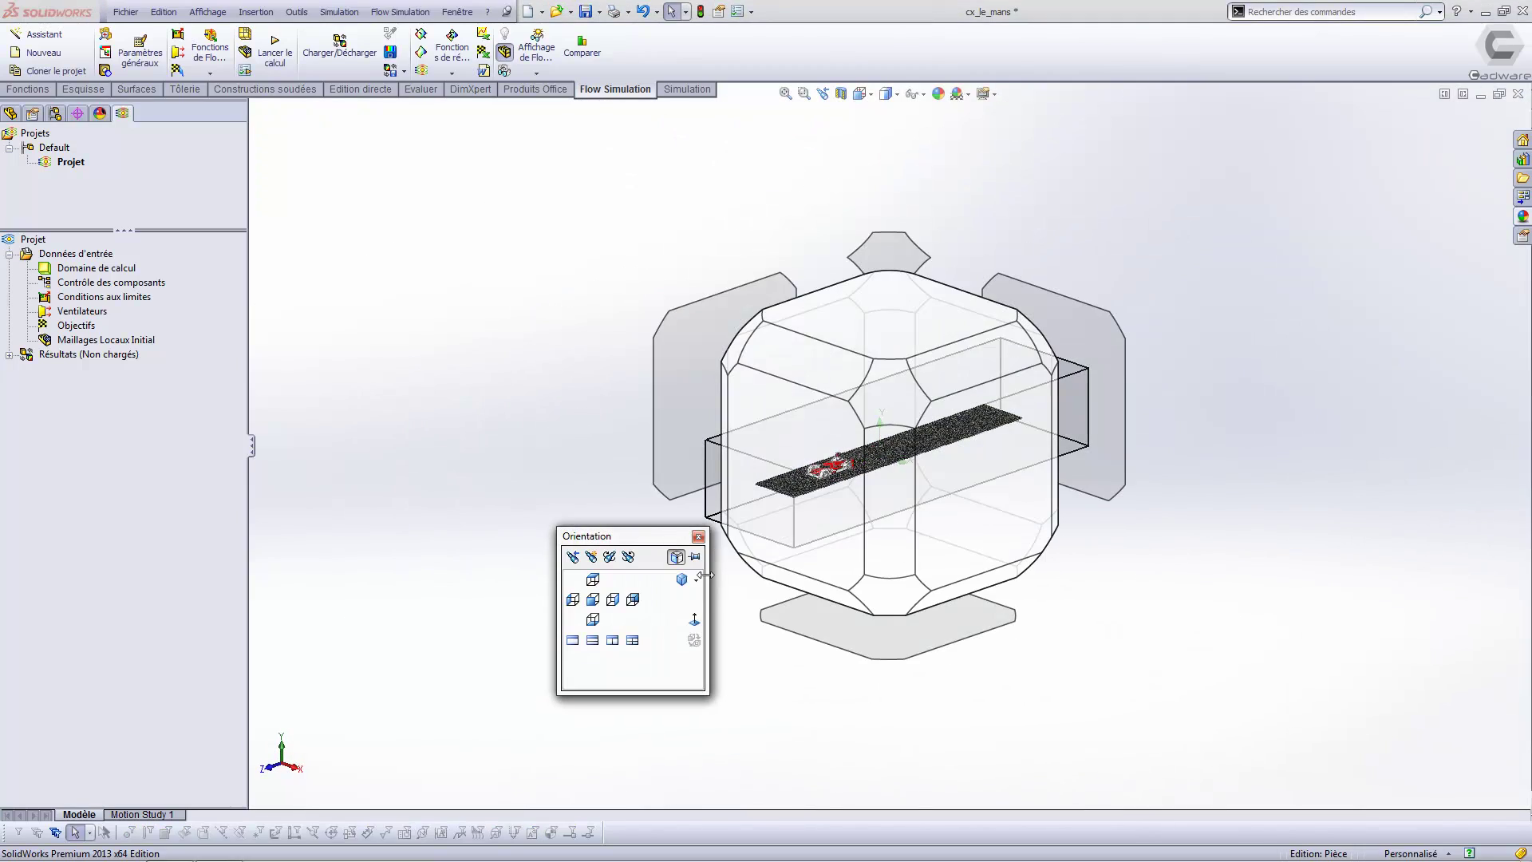
click(761, 426)
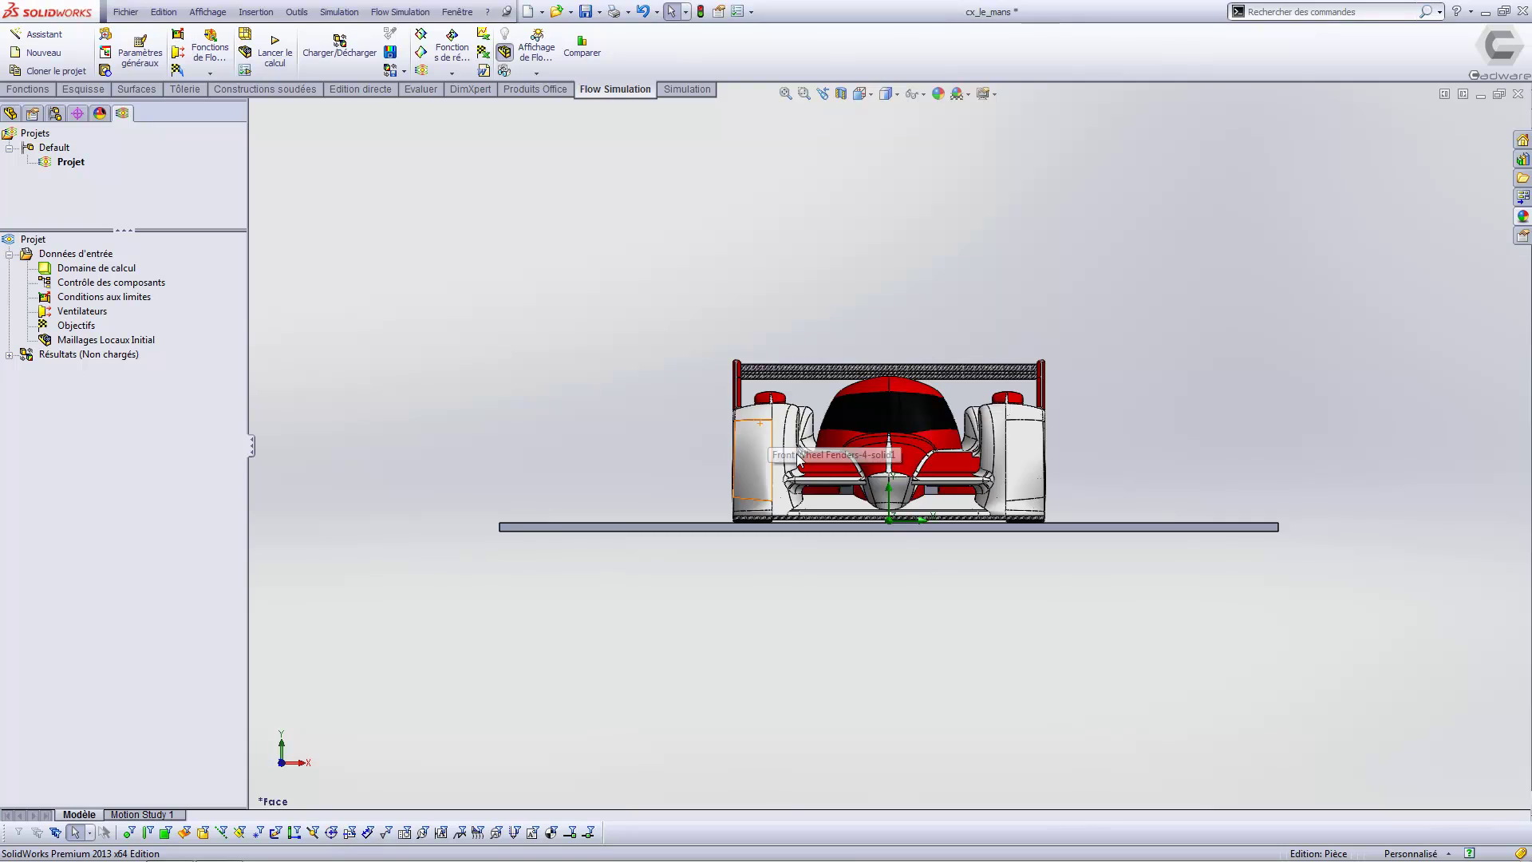
key(f)
click(97, 268)
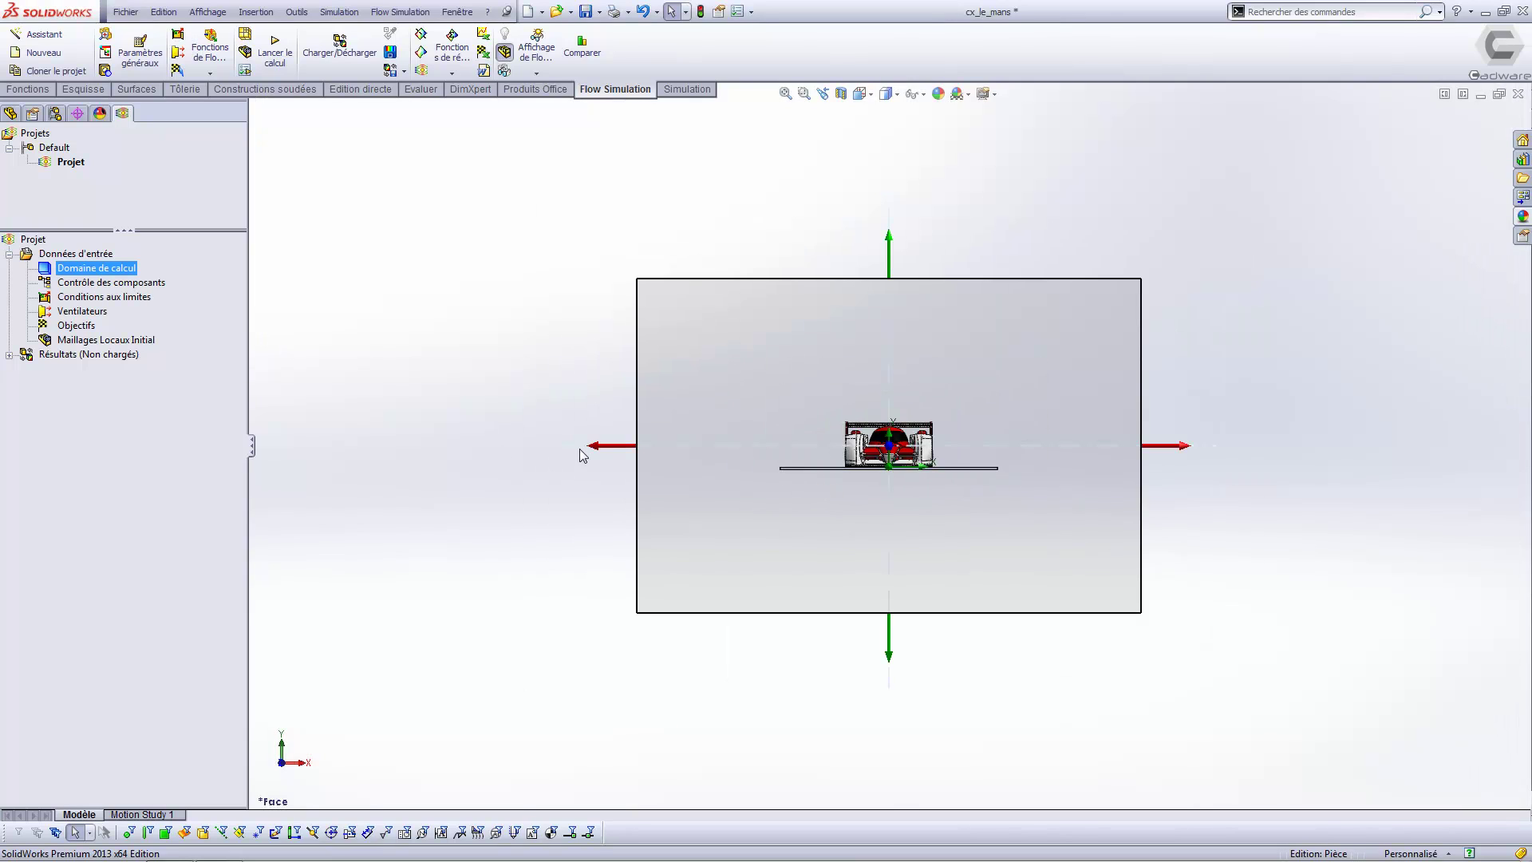
drag(605, 447, 741, 446)
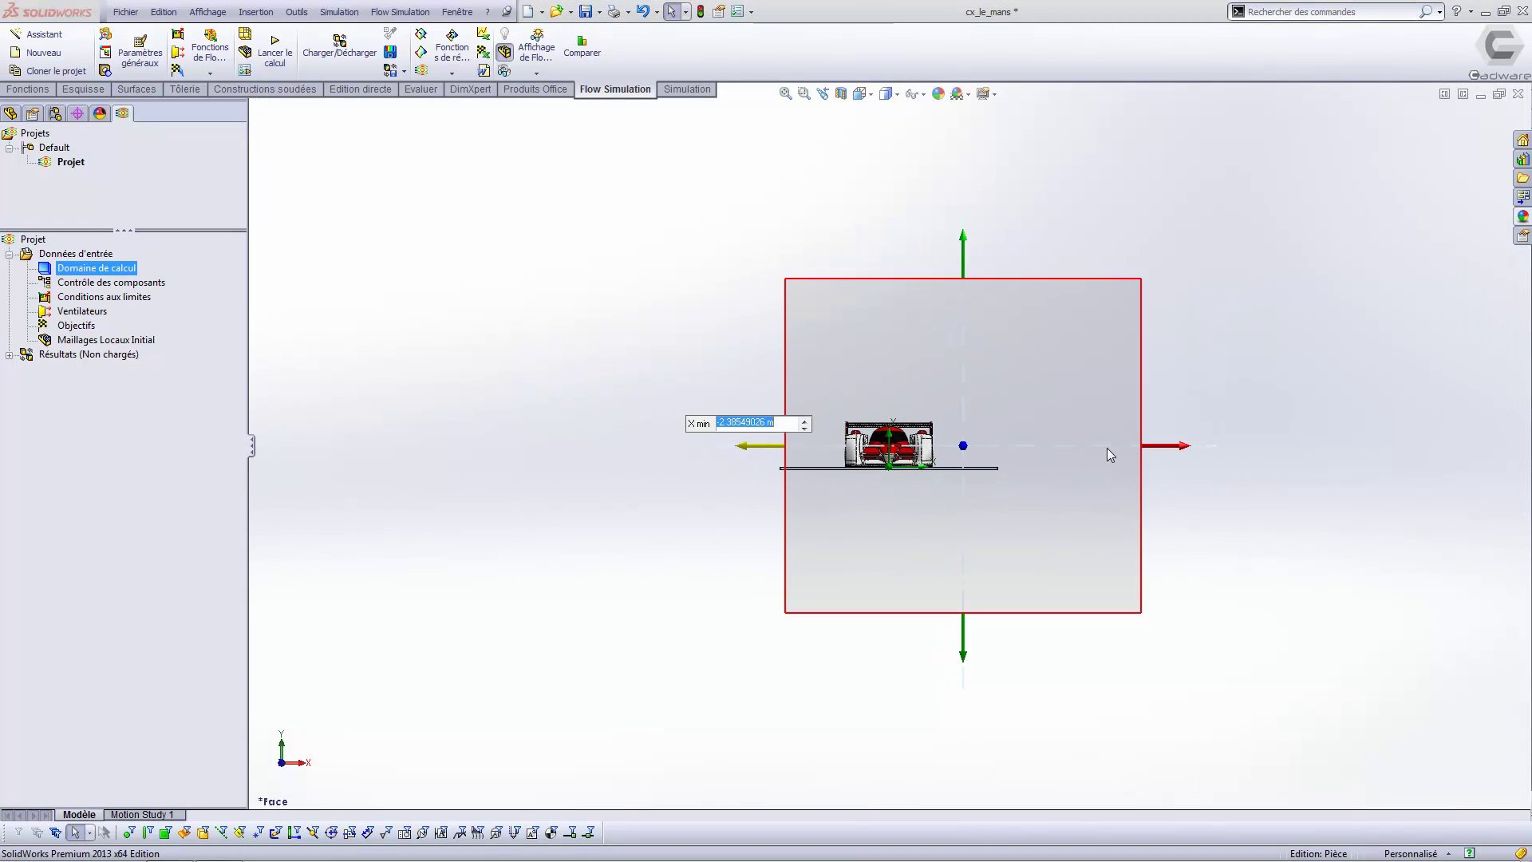
drag(1175, 445, 1032, 449)
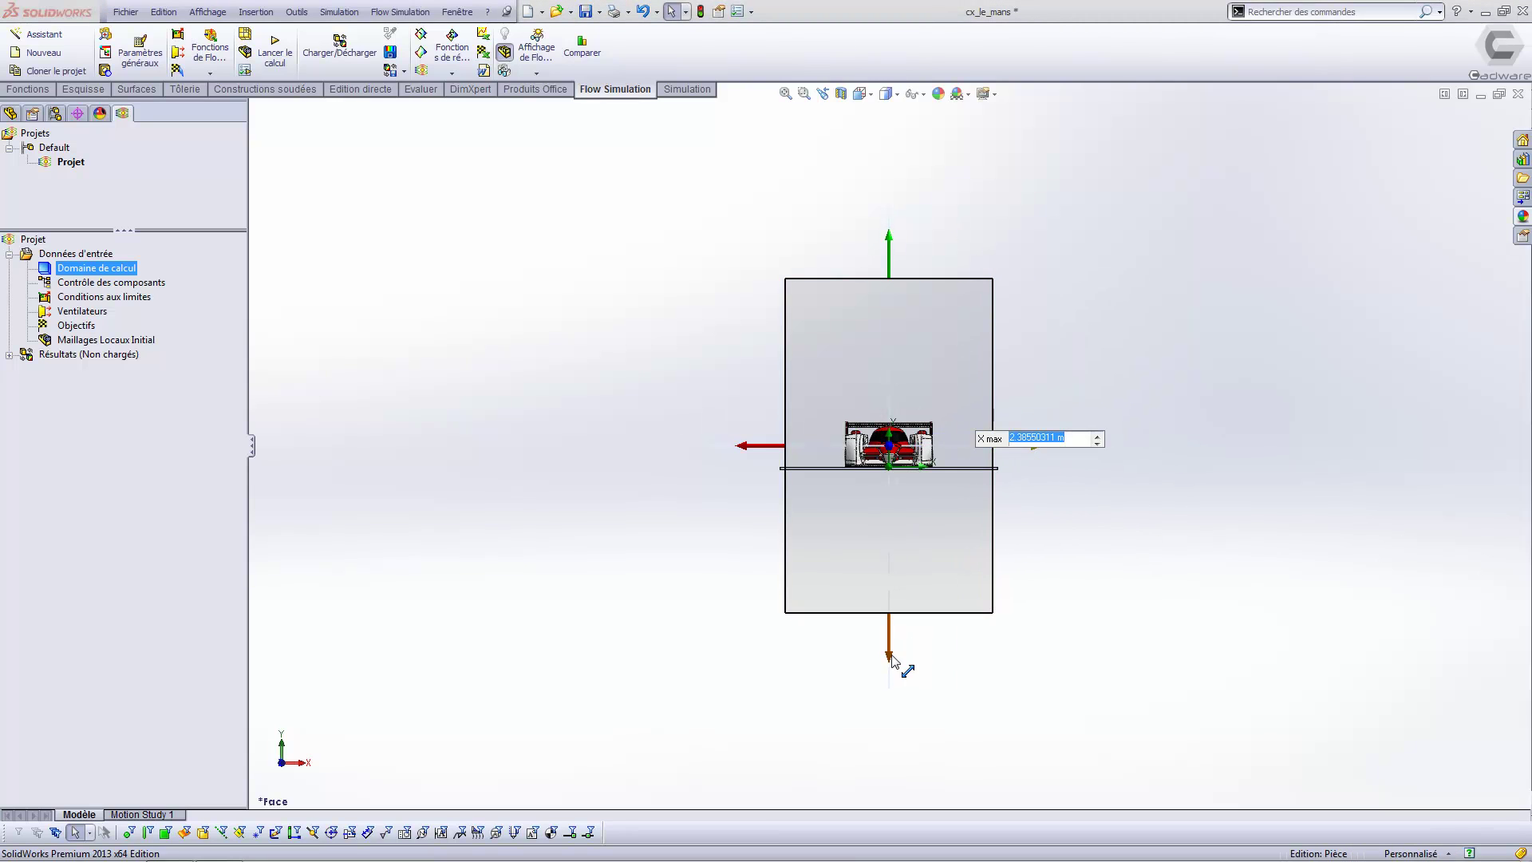
Raise the computational domain's floor into the road at about -0.04 m Y min and lower its ceiling to about 2.66 m Y max
drag(891, 655, 864, 501)
scroll(869, 455, down, 8)
scroll(857, 447, down, 3)
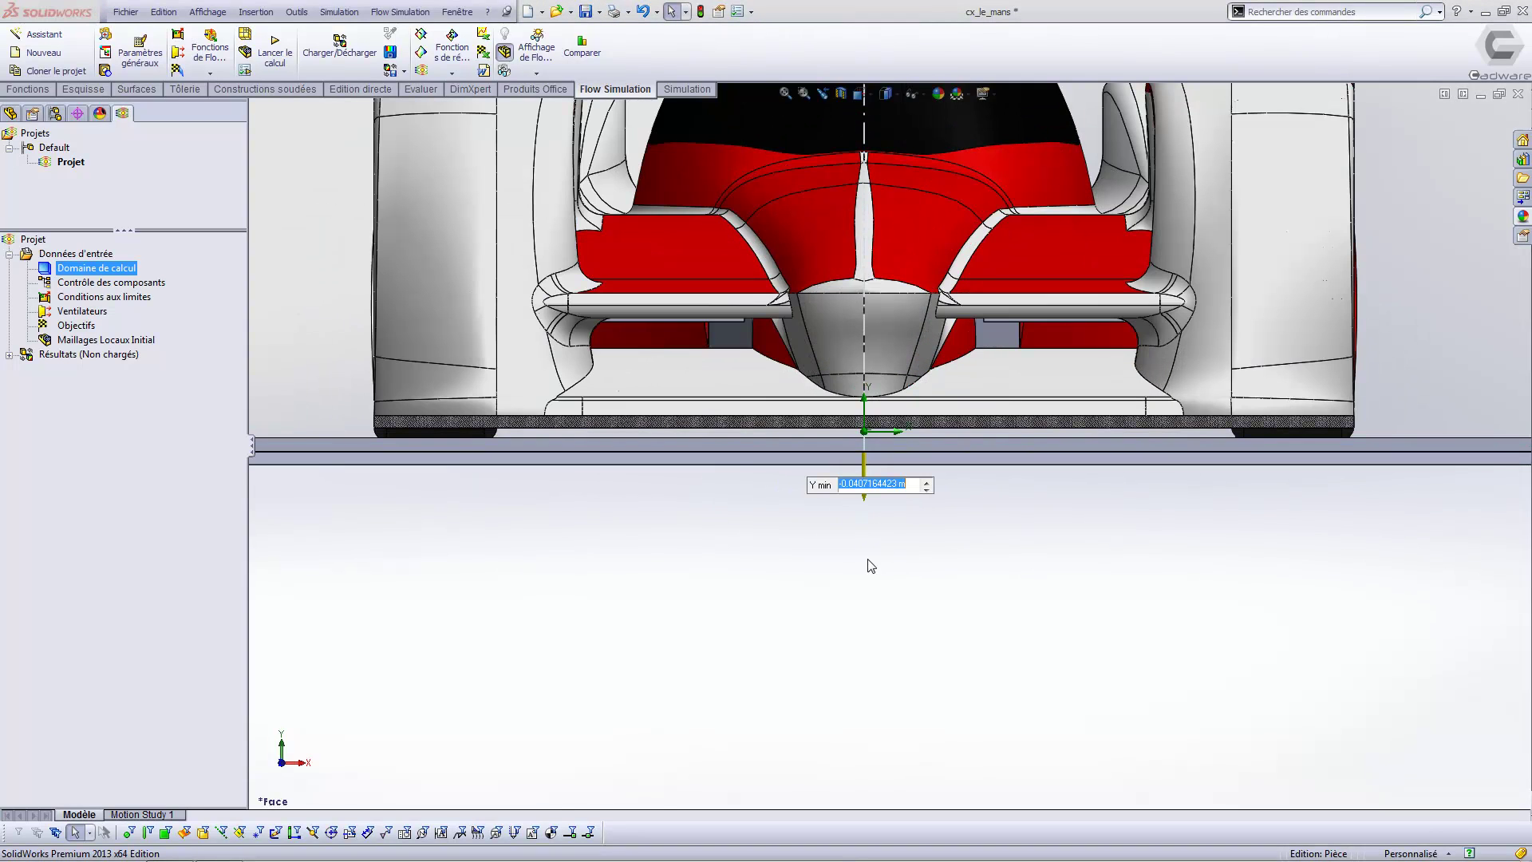
scroll(870, 566, up, 10)
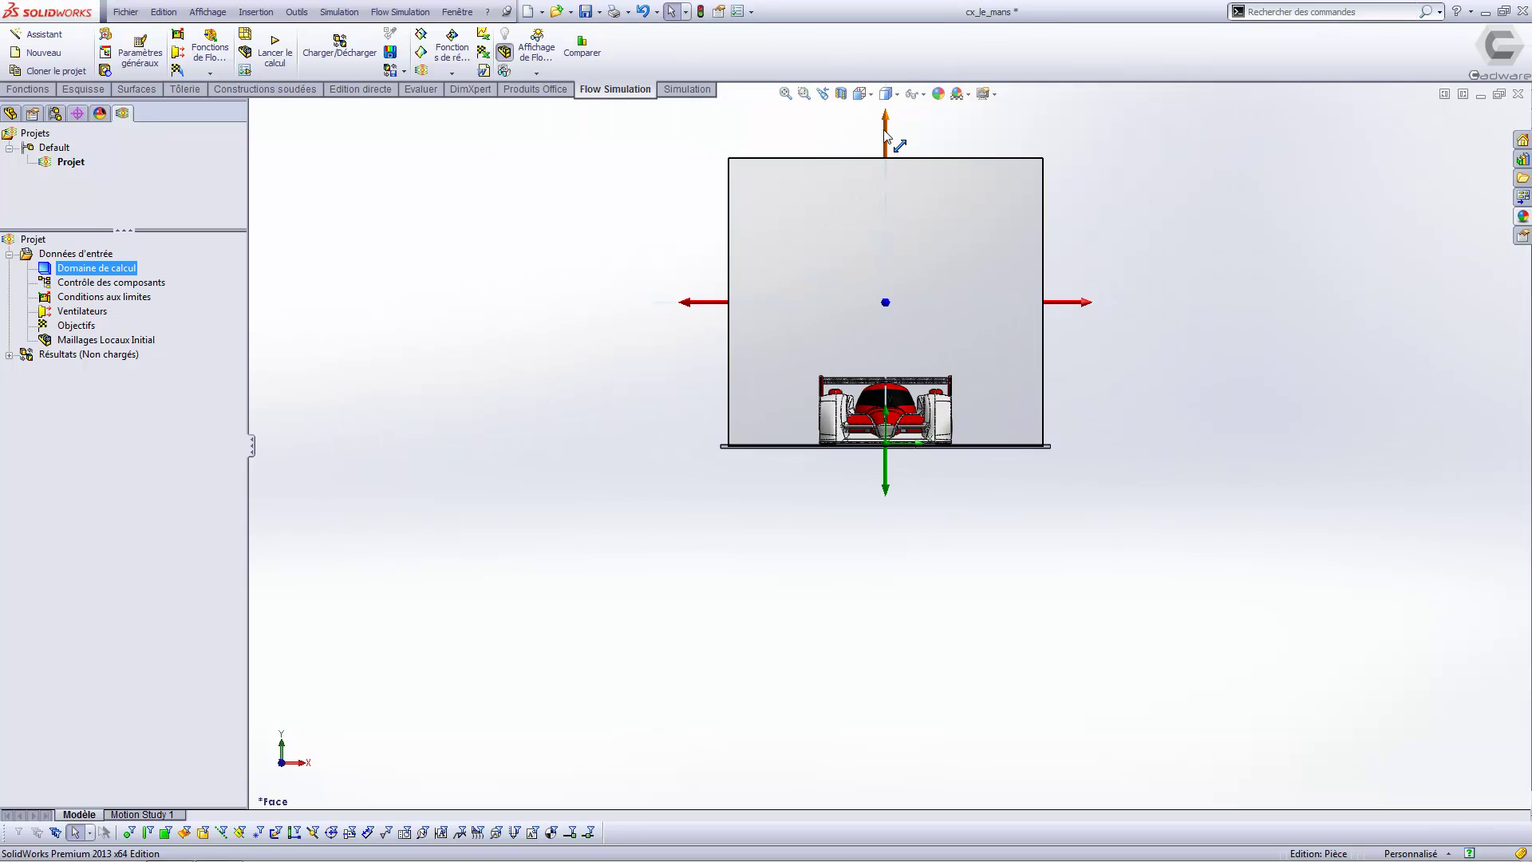
drag(884, 132, 879, 242)
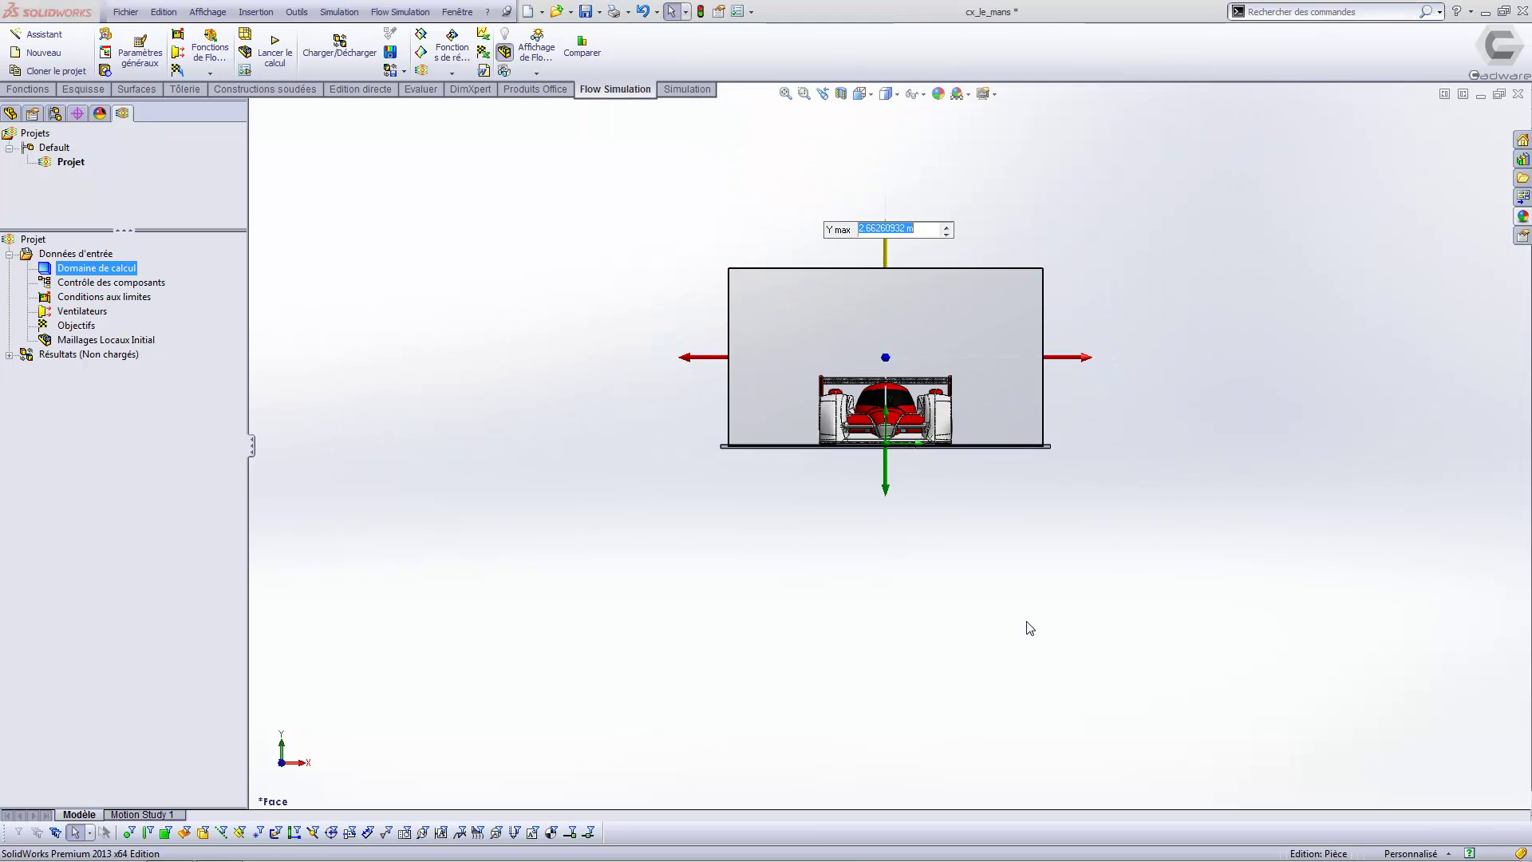
click(876, 610)
In the right view, shorten the domain to about 13.52 m Z max and -13.97 m Z min, and raise Y max to about 3.09 m
key(space)
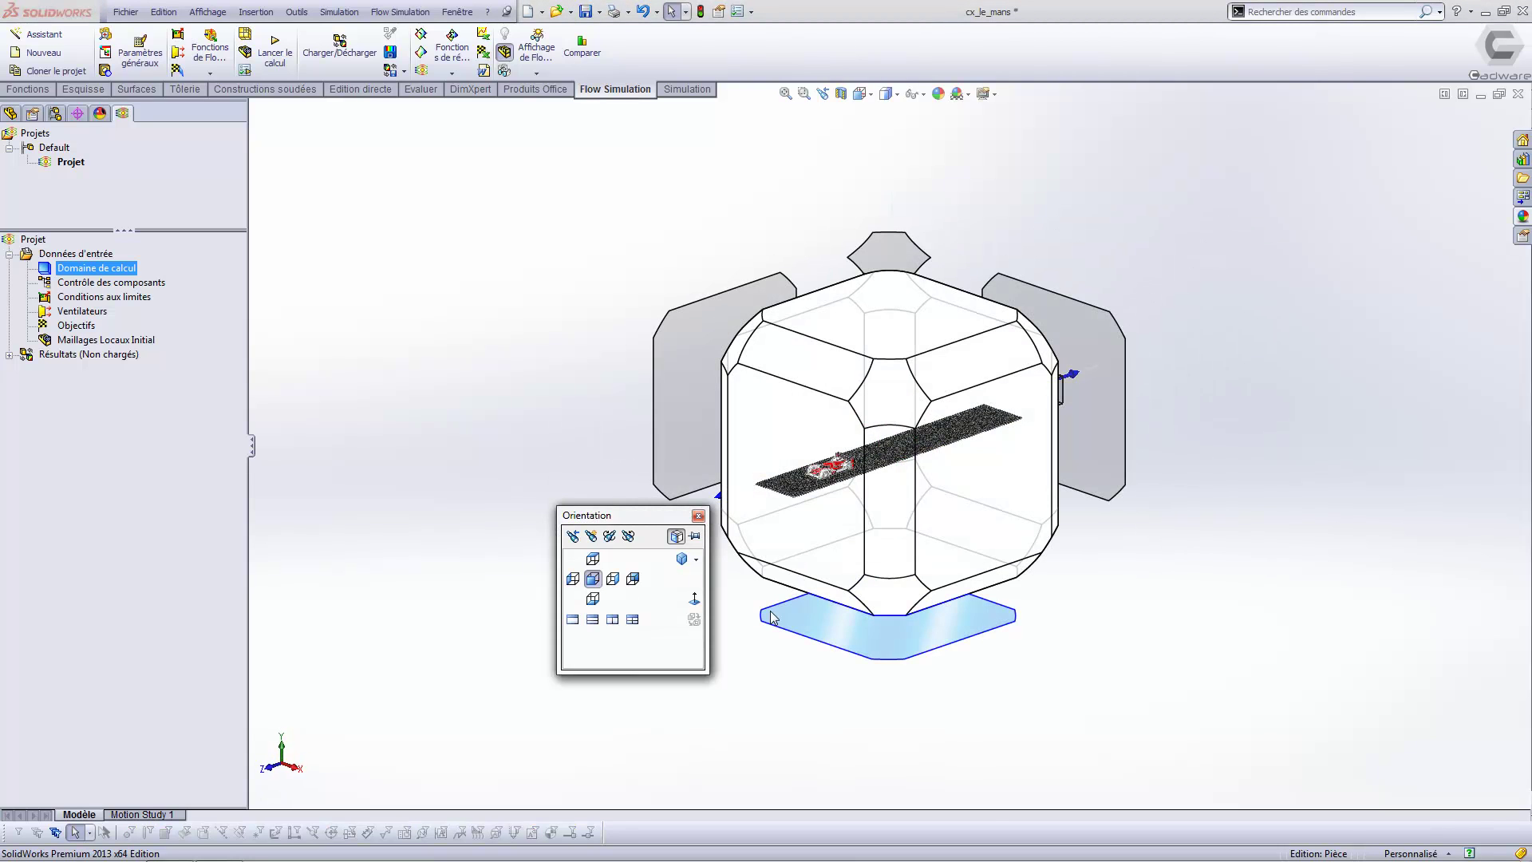
click(994, 508)
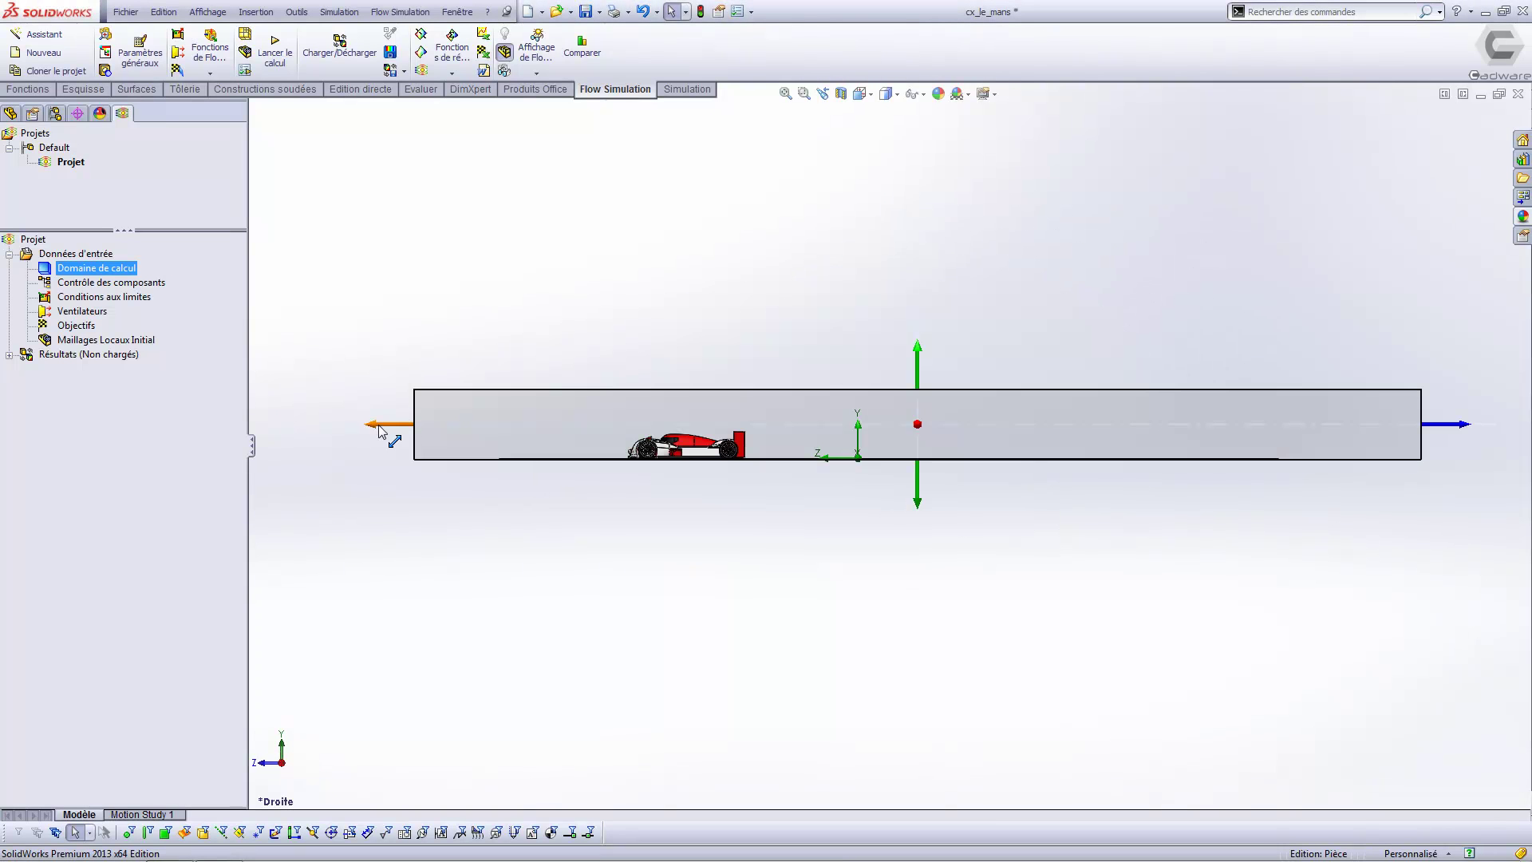
drag(381, 432, 469, 433)
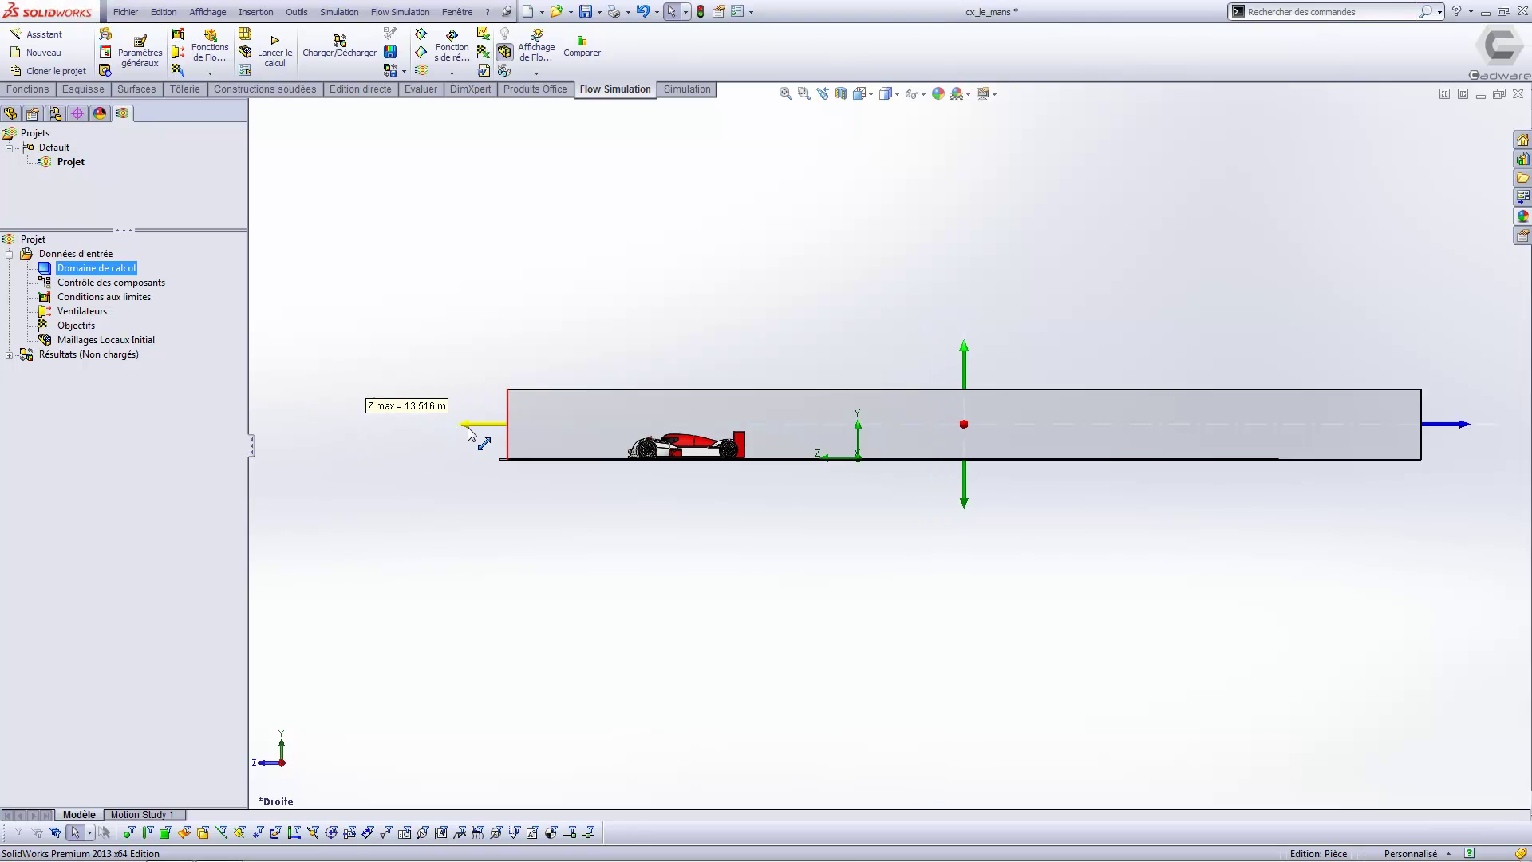
drag(1458, 426, 1258, 433)
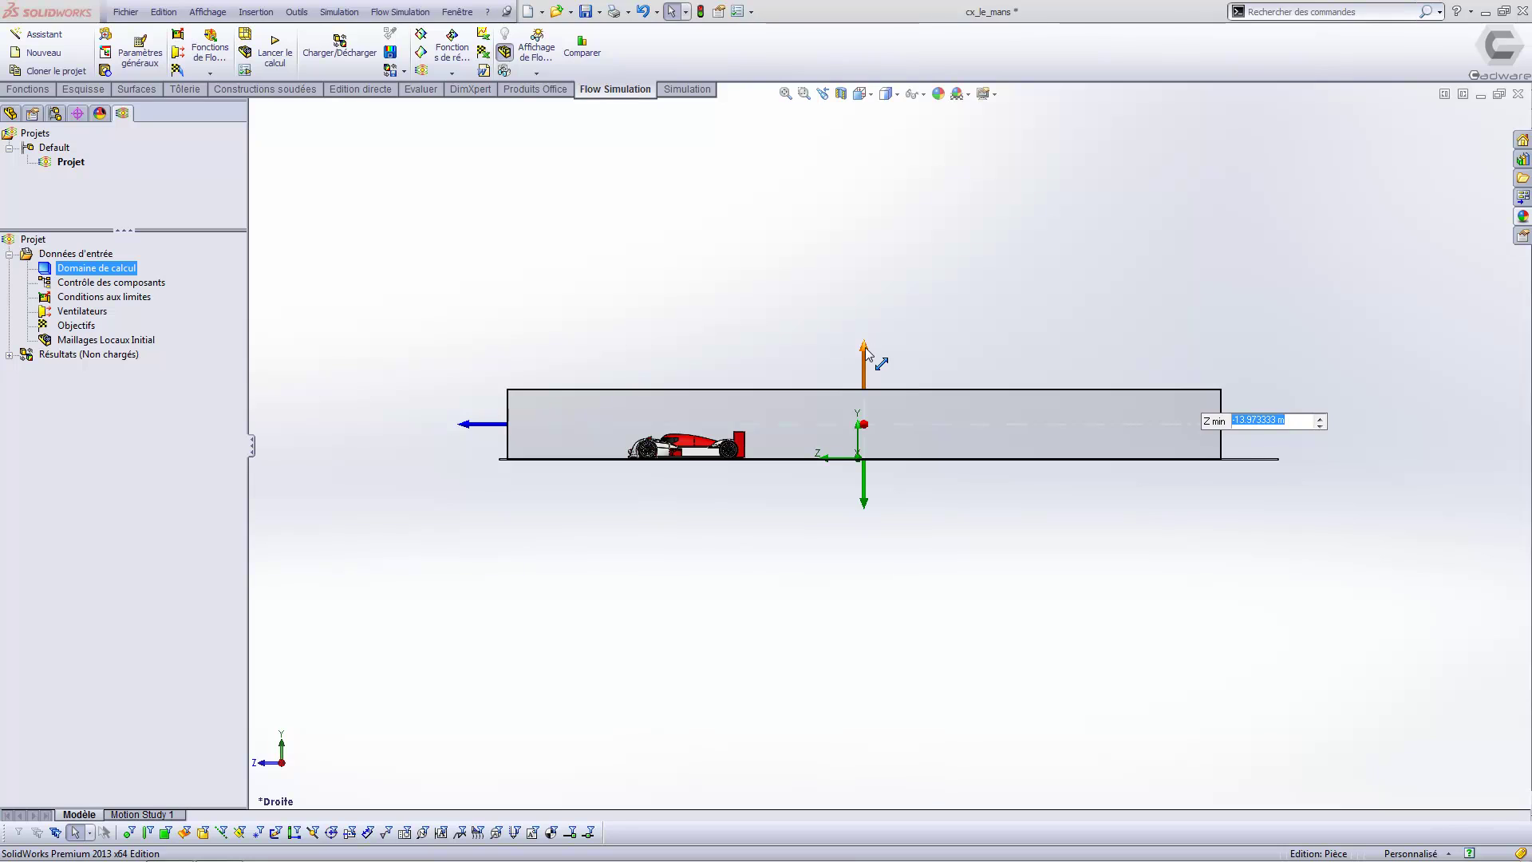
drag(865, 349, 869, 342)
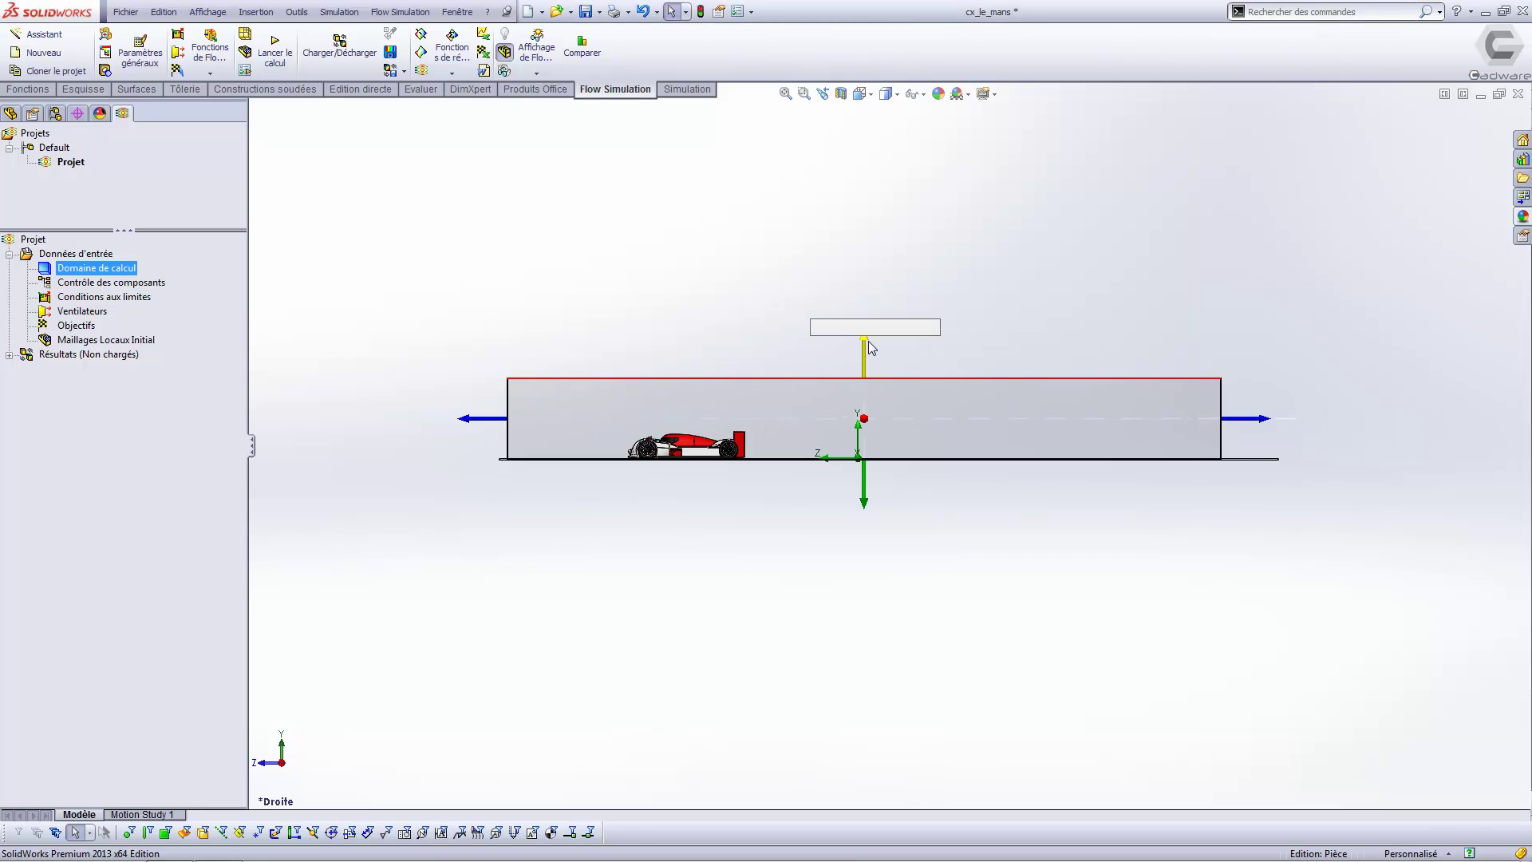
Hide the computational domain so only the car and road are displayed
middle_drag(811, 578, 866, 669)
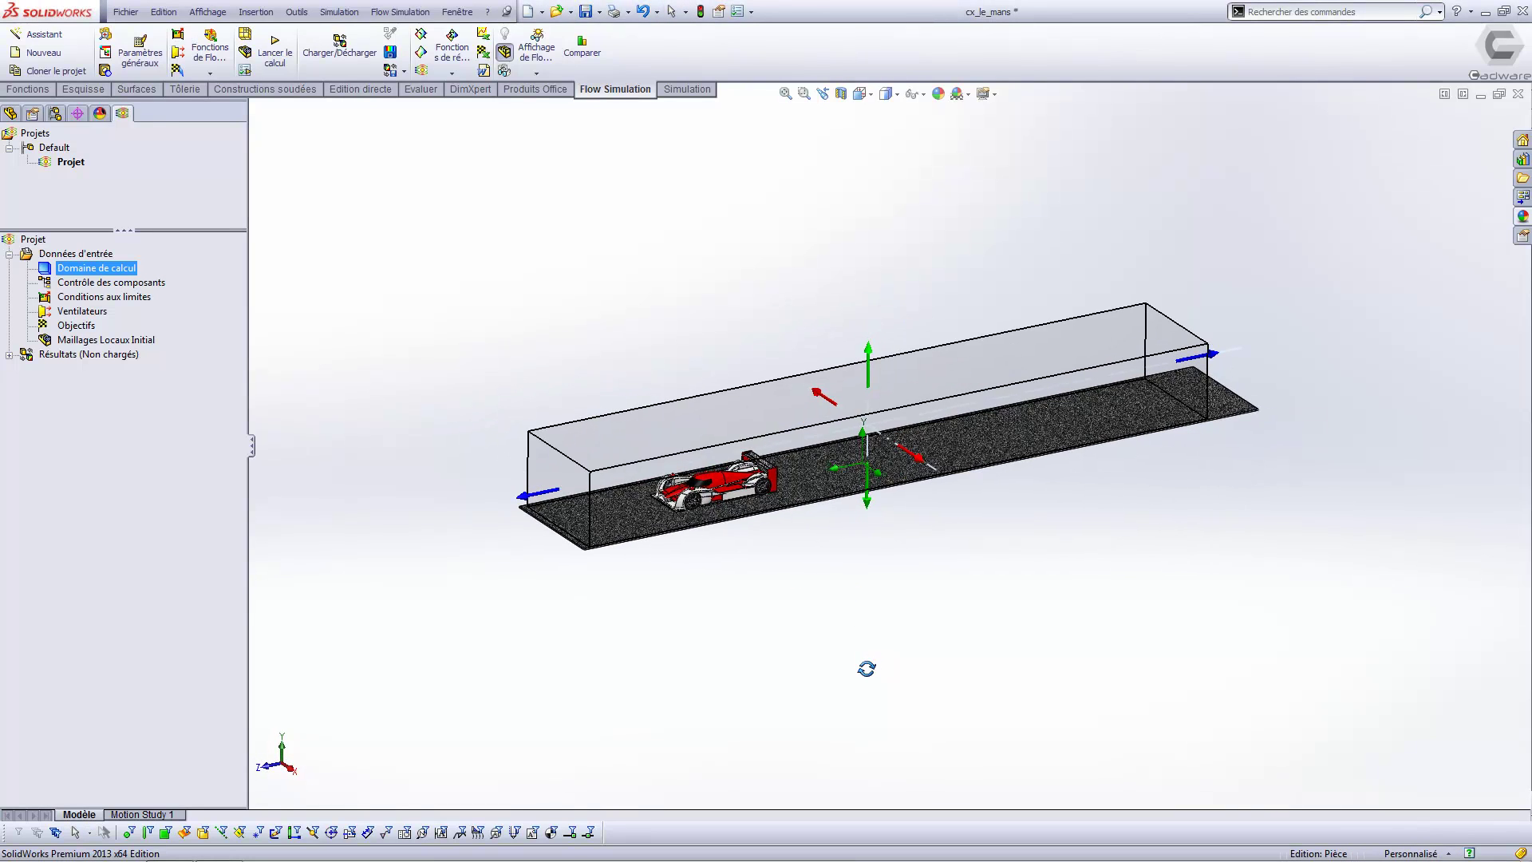
scroll(851, 388, up, 3)
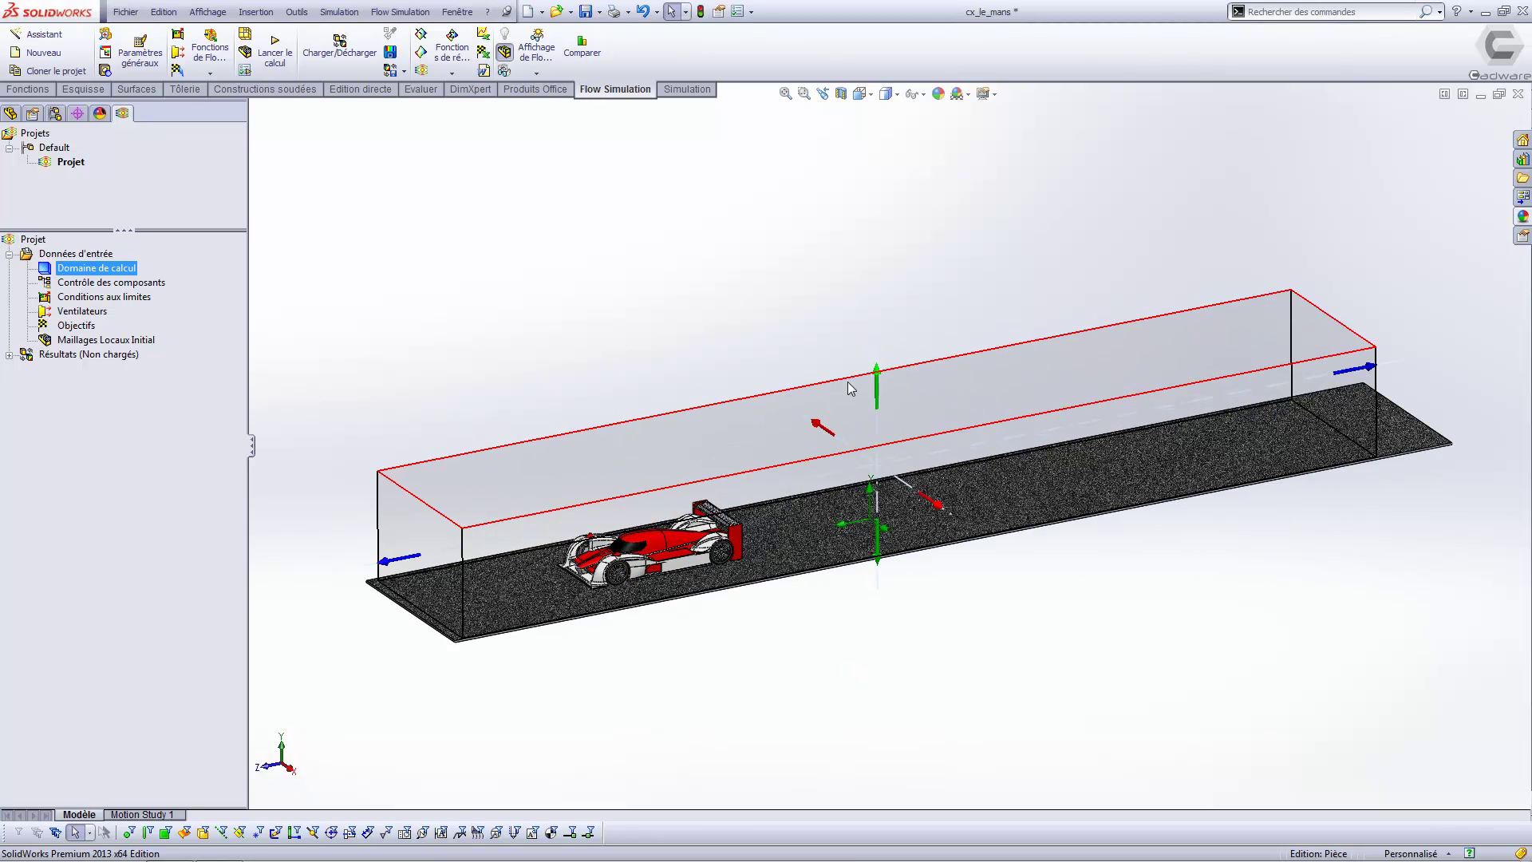
right_click(94, 271)
click(128, 296)
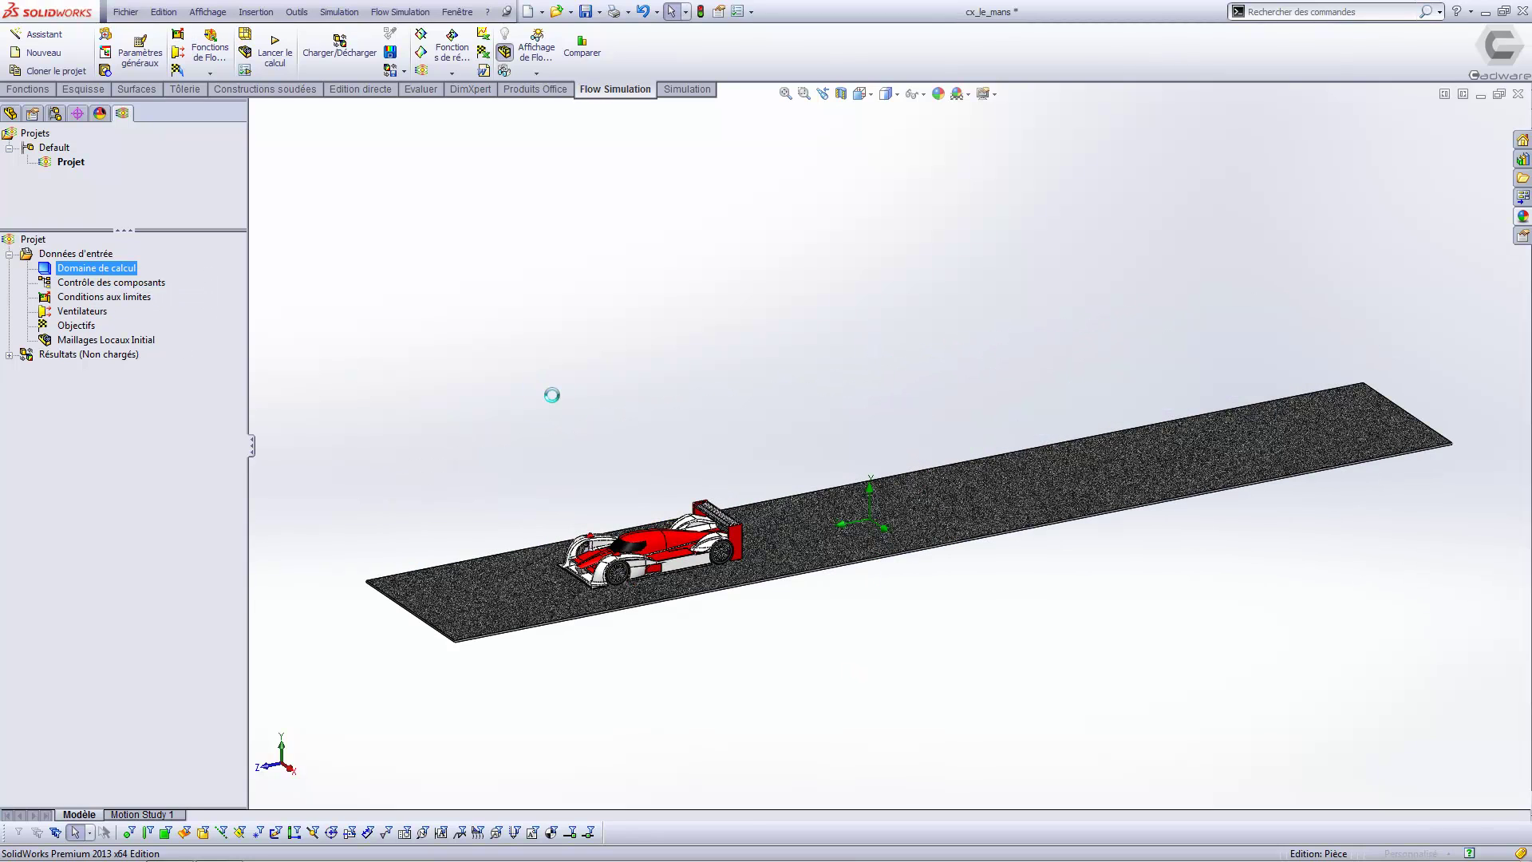
click(749, 598)
scroll(750, 591, up, 3)
middle_drag(520, 404, 523, 412)
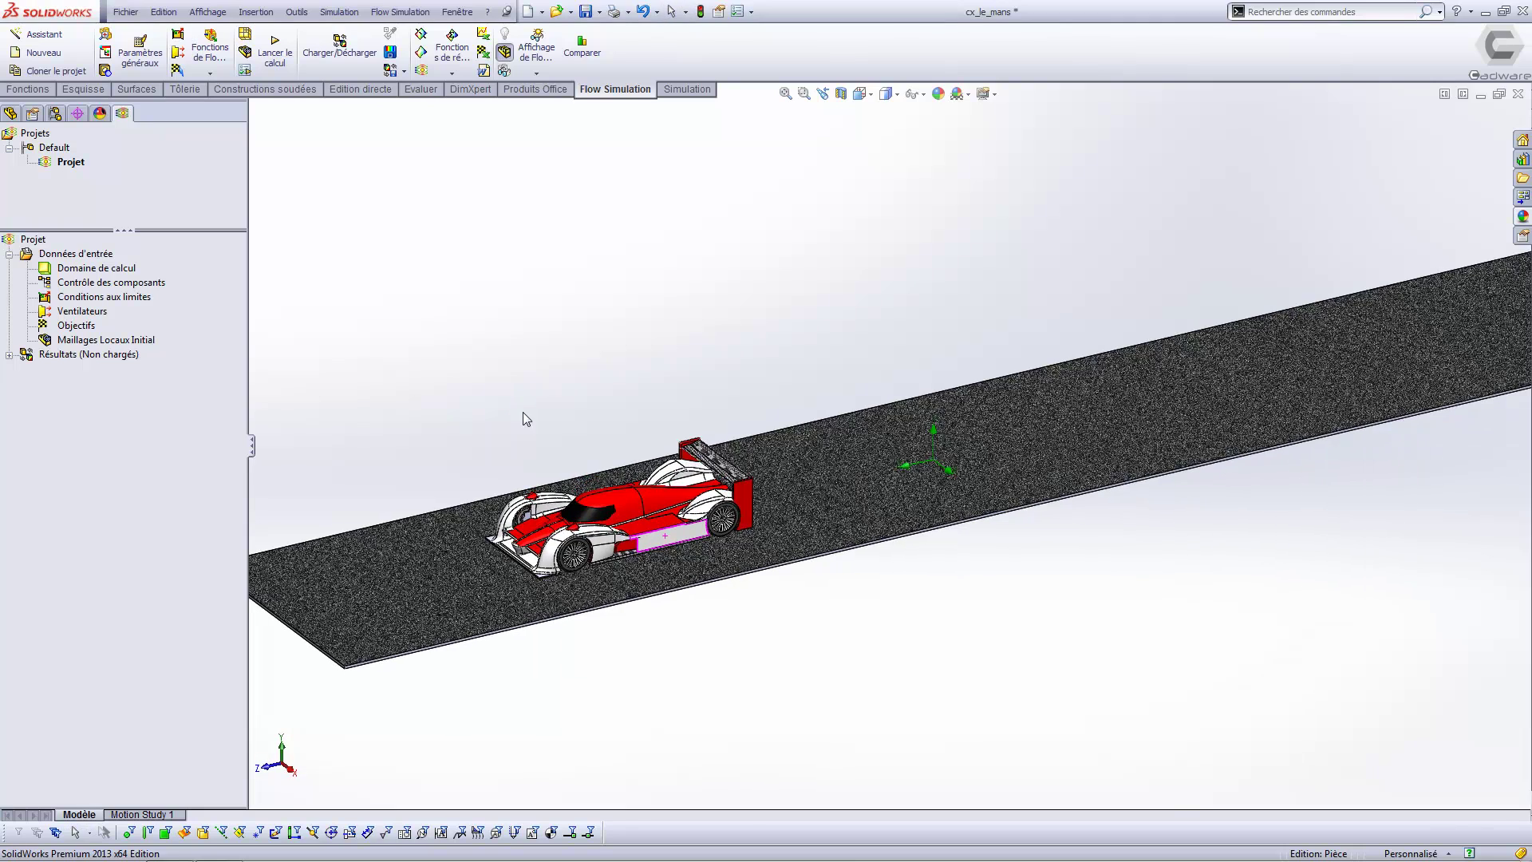
Disable the initial mesh's automatic settings, enable partial cell refinement at level 2, and keep narrow channel refinement with 5 characteristic cells
click(246, 51)
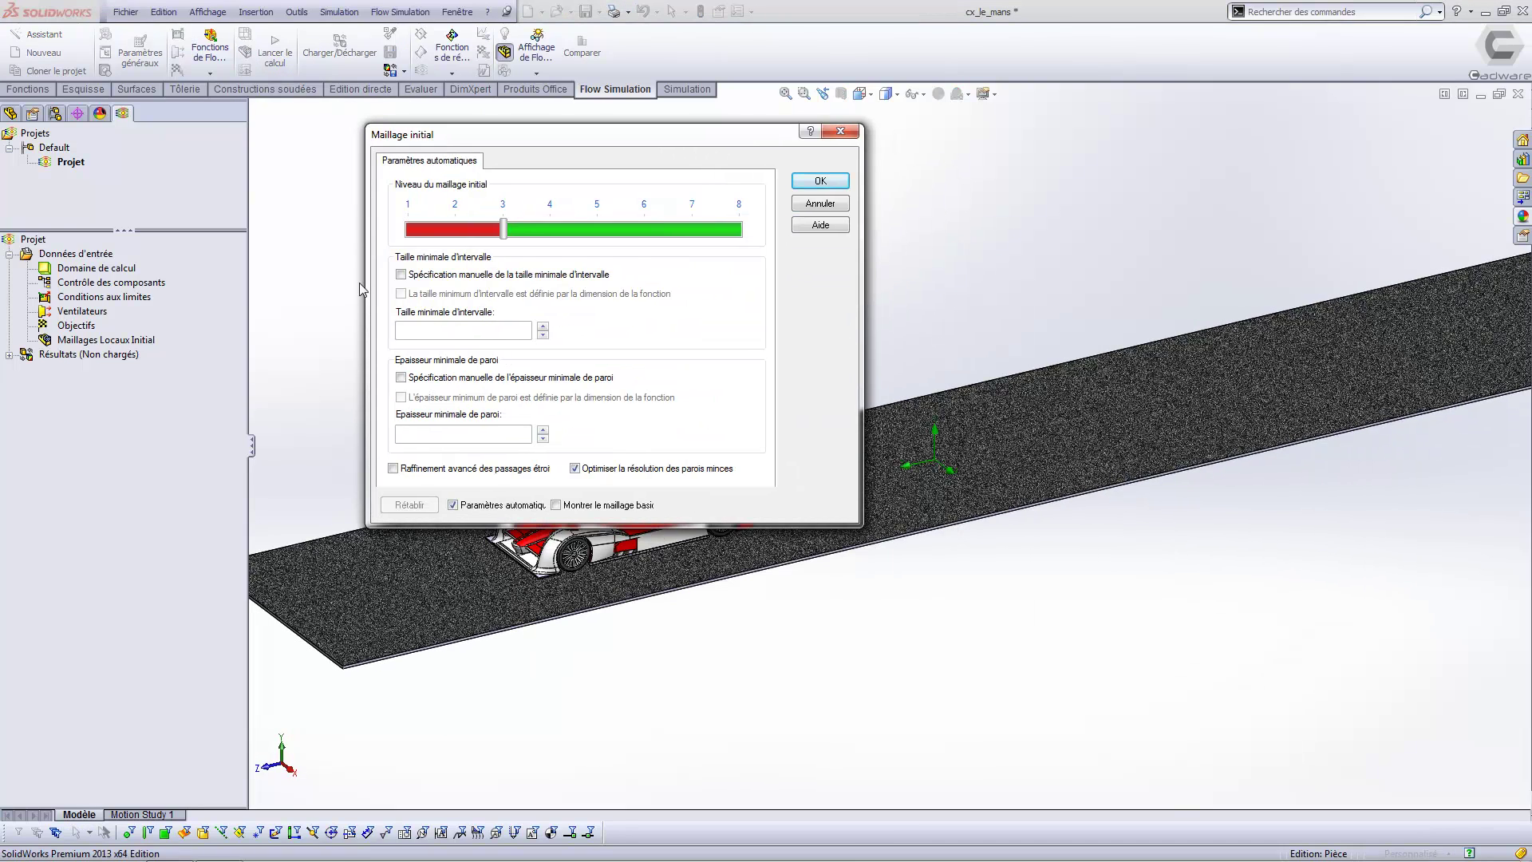
click(497, 506)
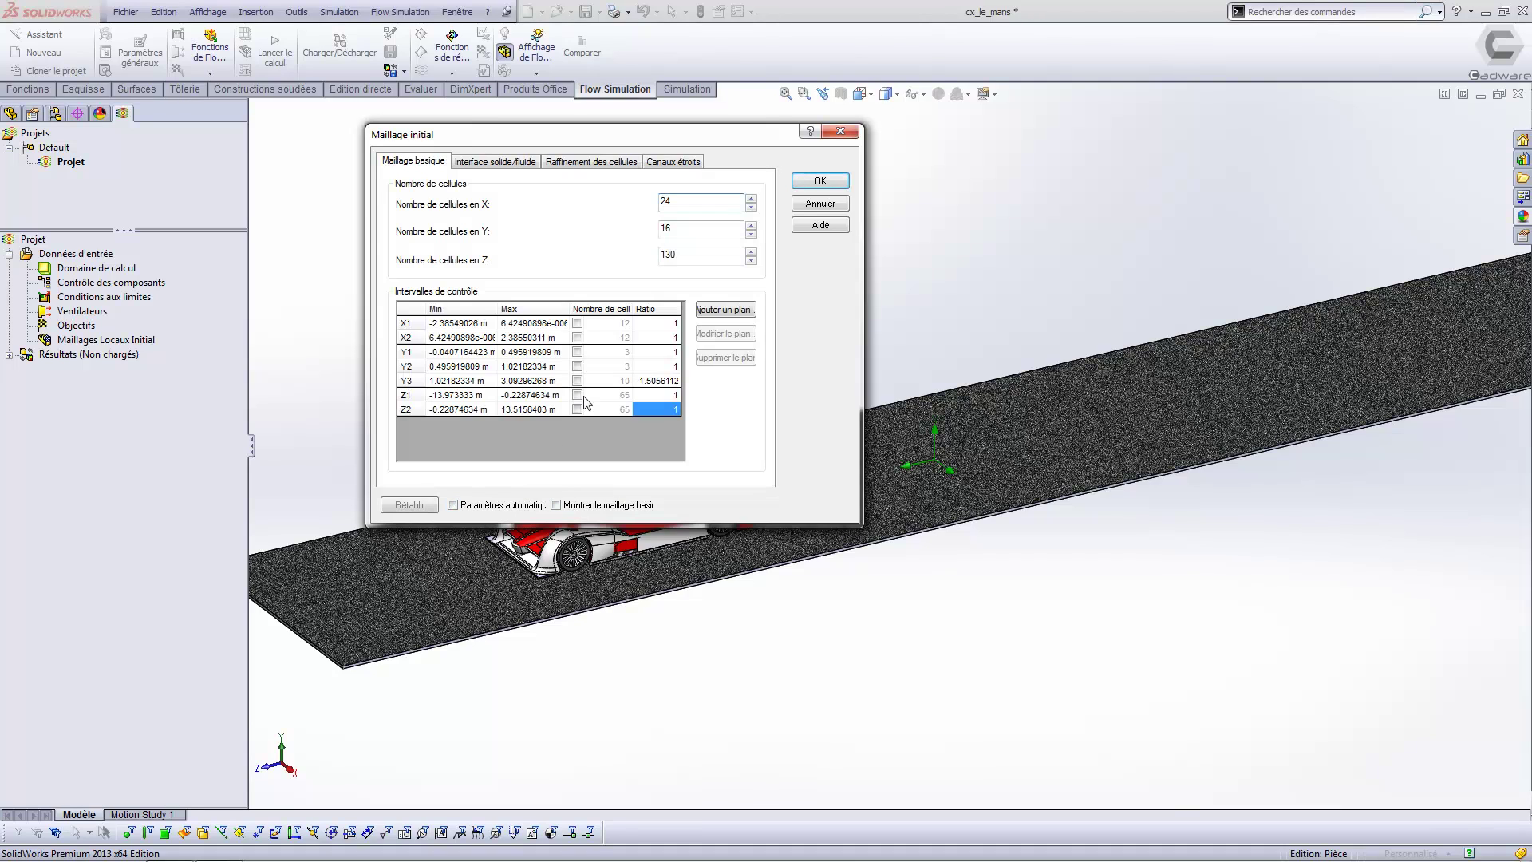
click(522, 168)
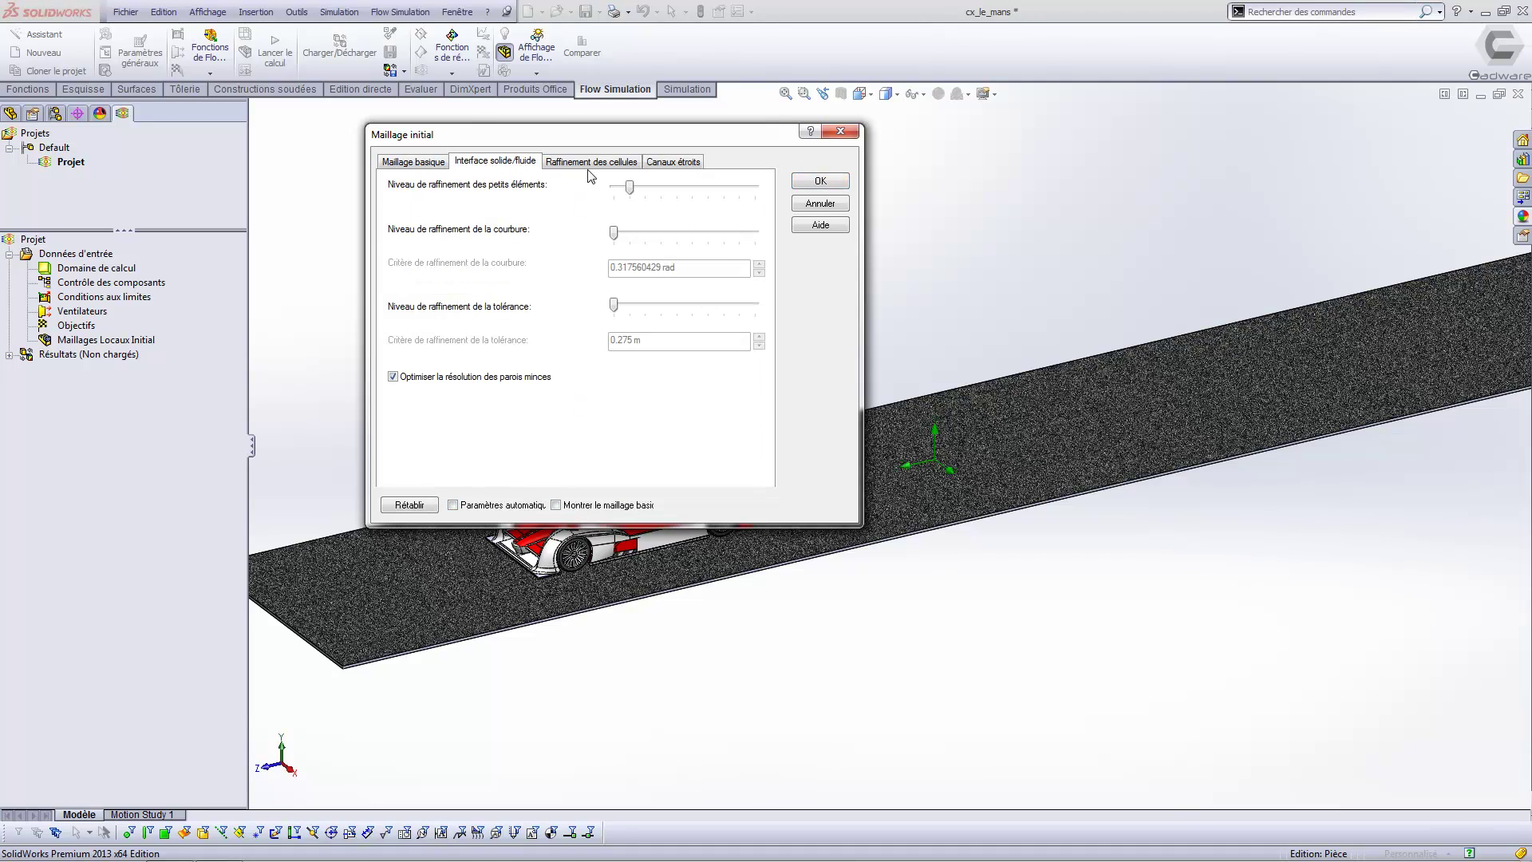
click(612, 162)
click(392, 311)
drag(614, 327, 654, 331)
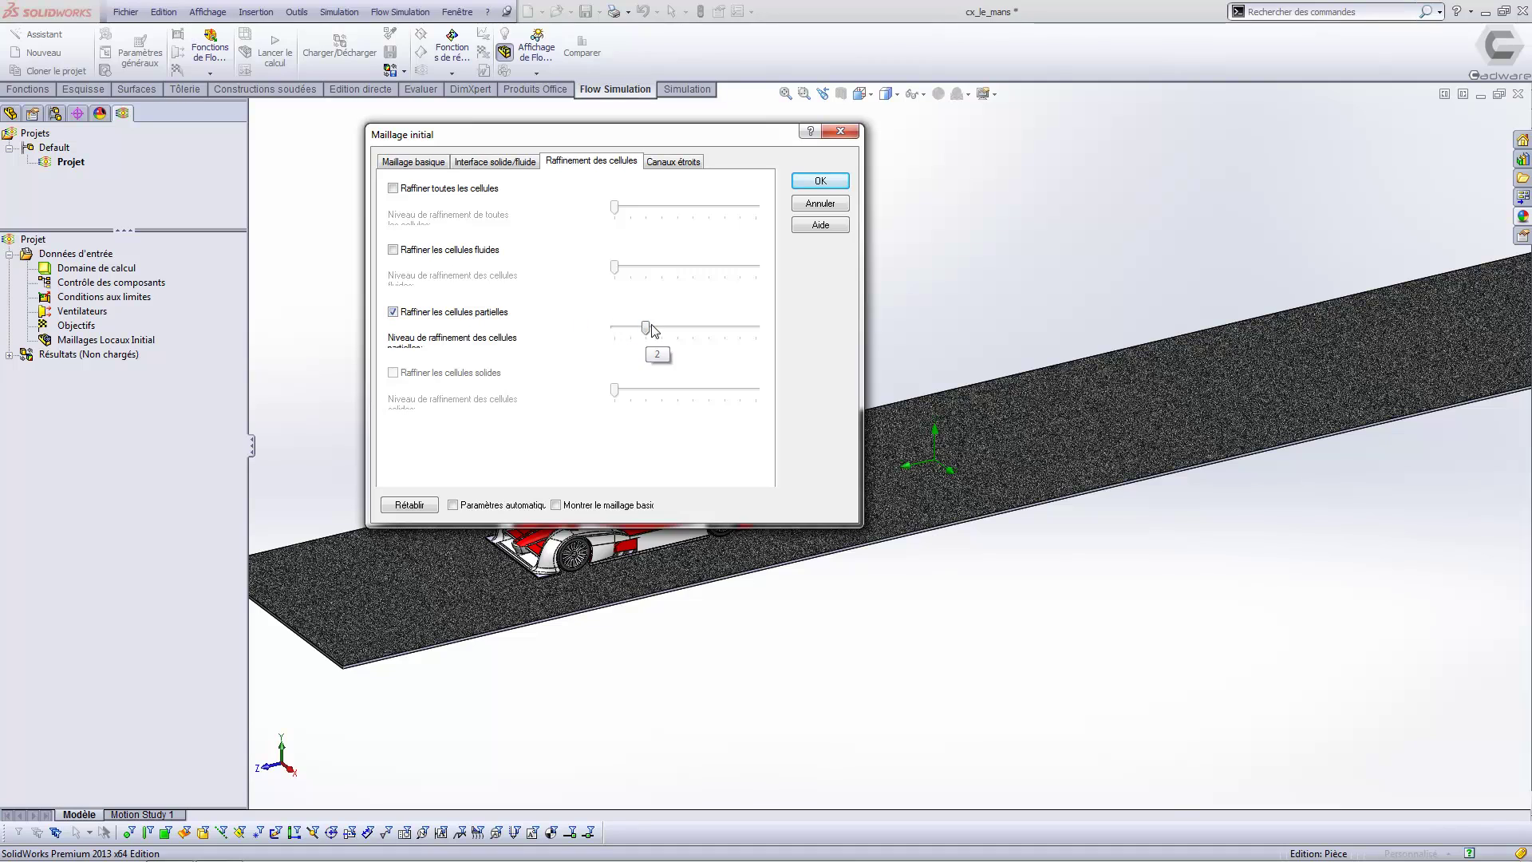
click(691, 168)
click(814, 182)
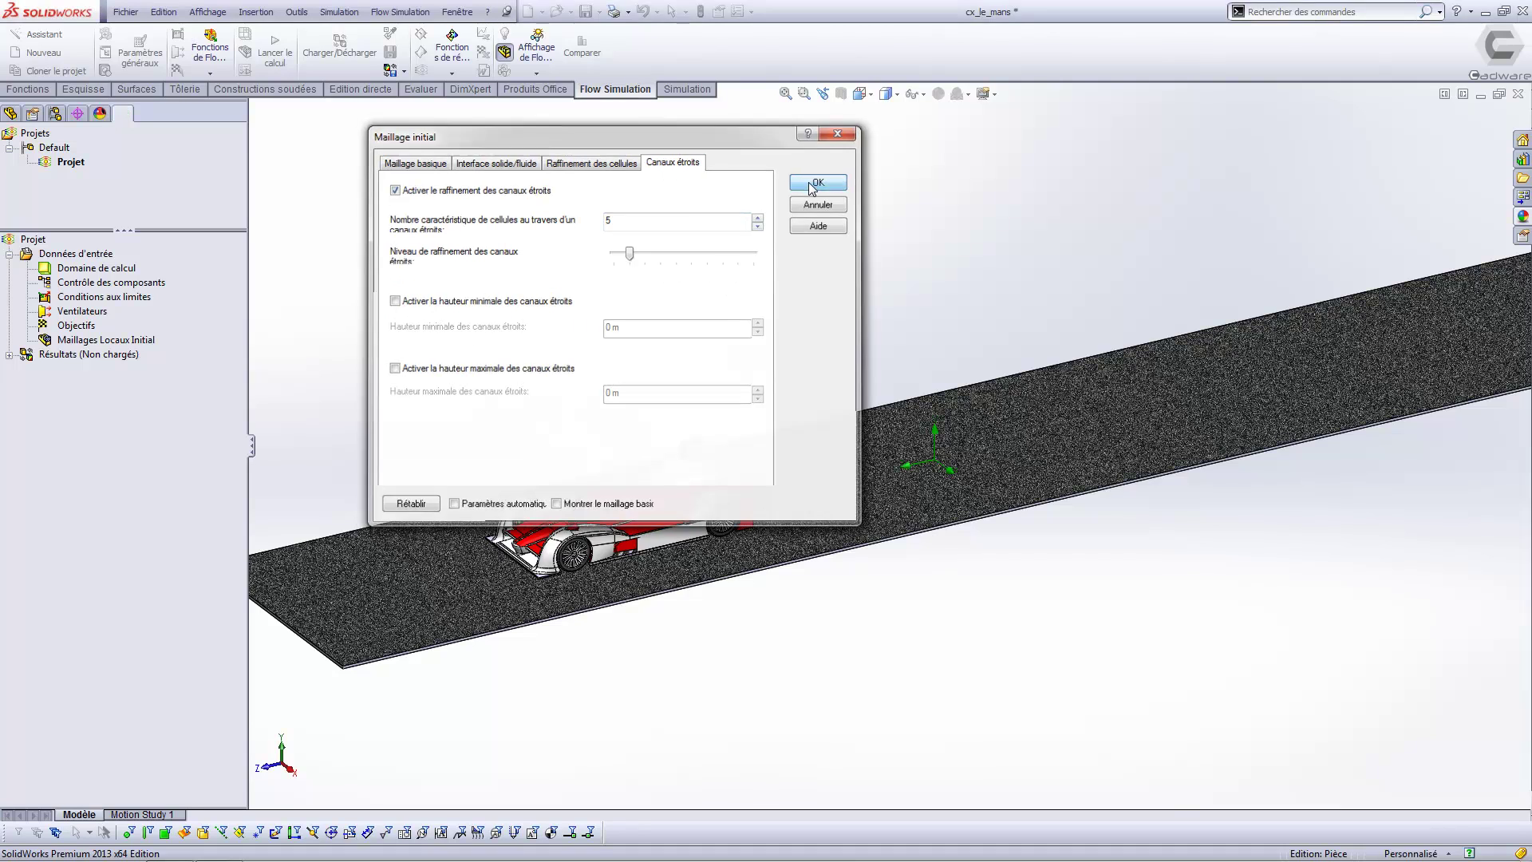
In the calculation control options, enable mesh refinement during the calculation at level 1
scroll(759, 405, down, 1)
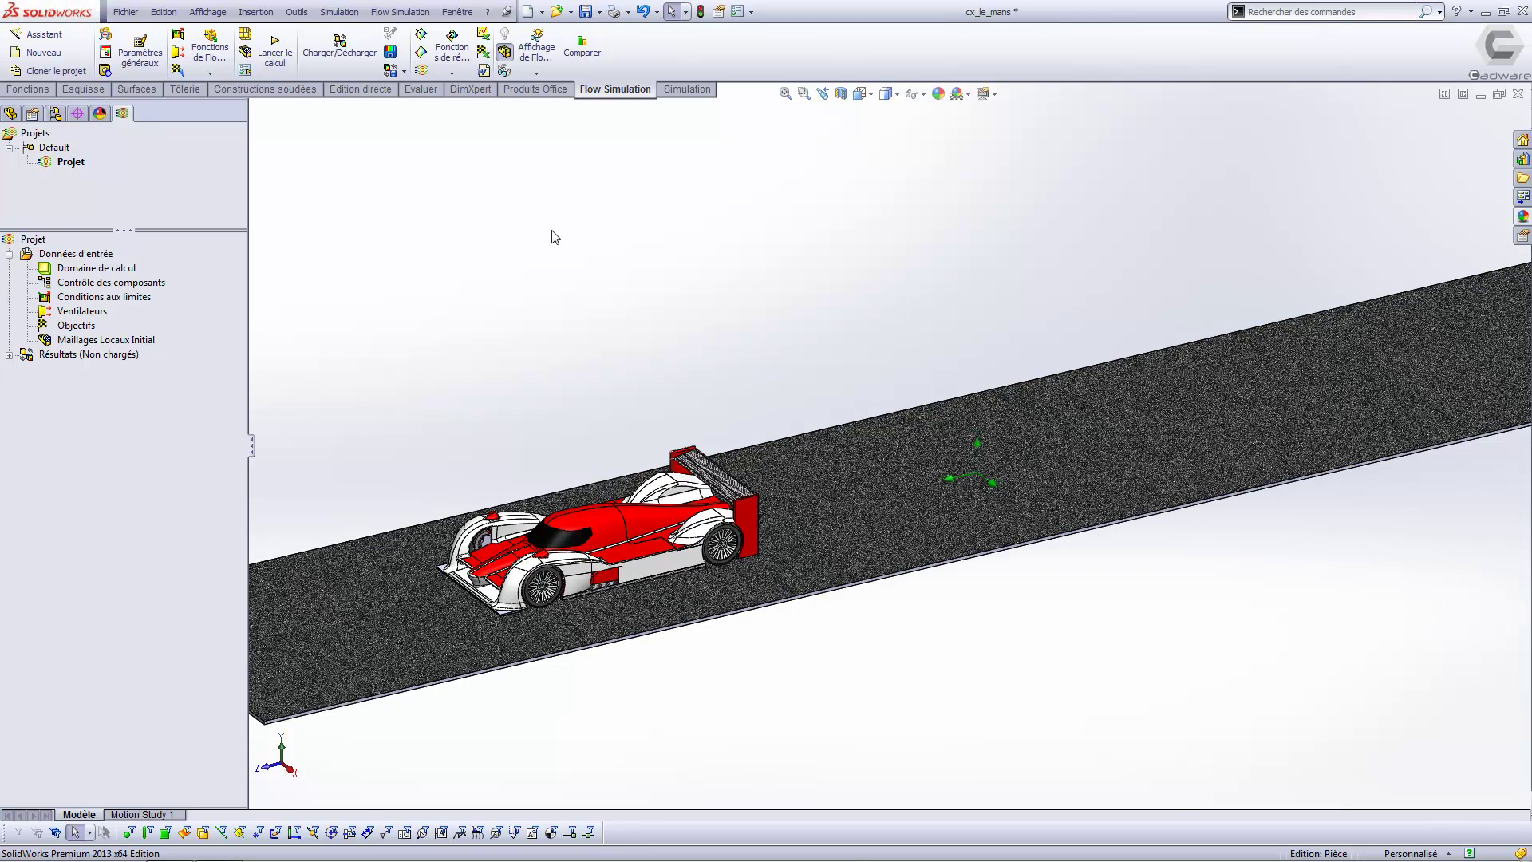
click(245, 71)
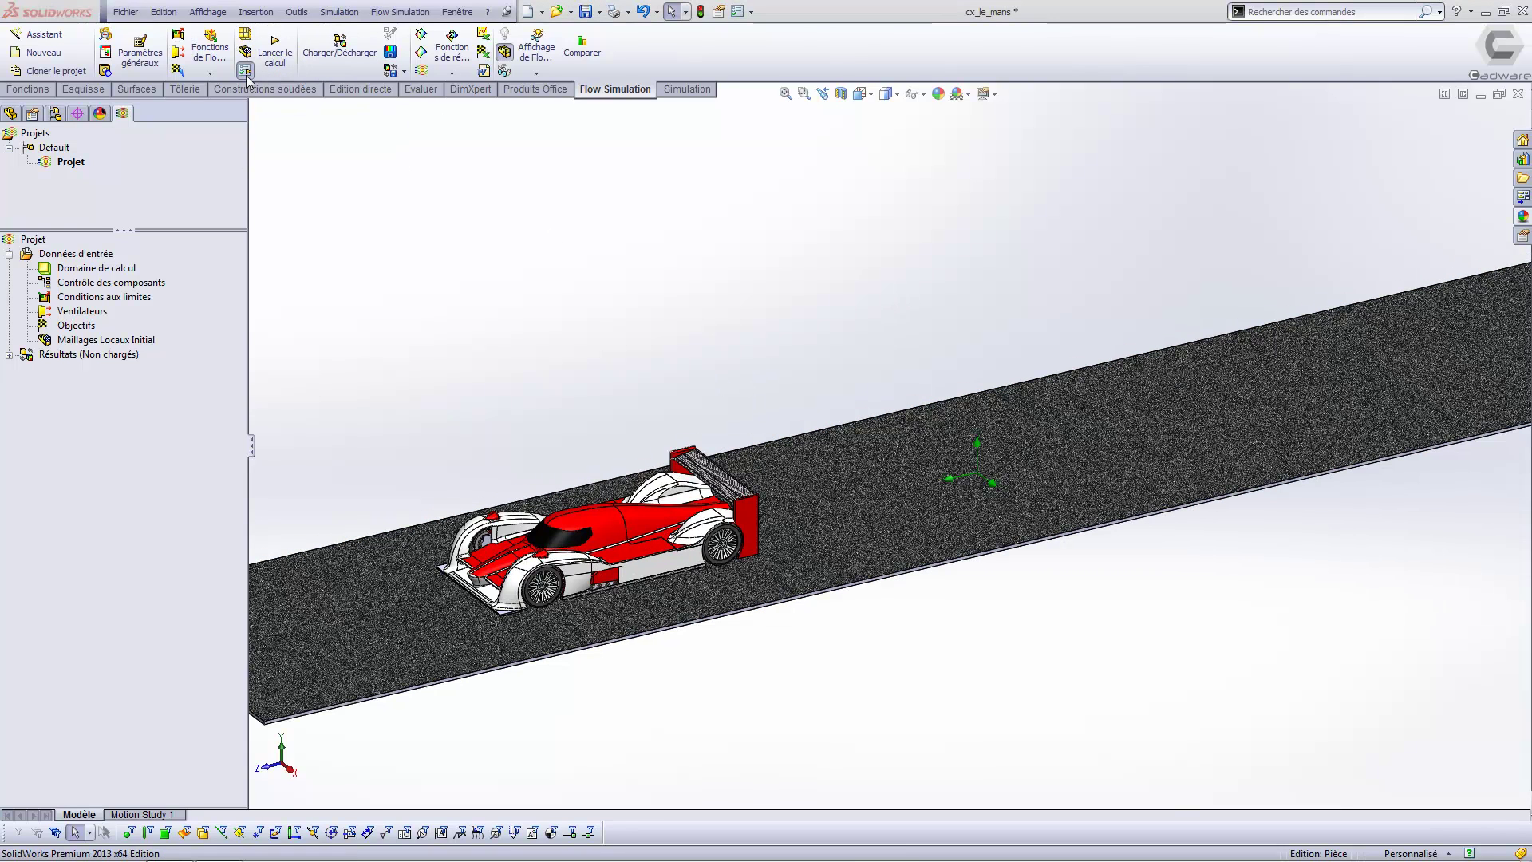
drag(497, 243, 359, 171)
click(424, 202)
click(575, 236)
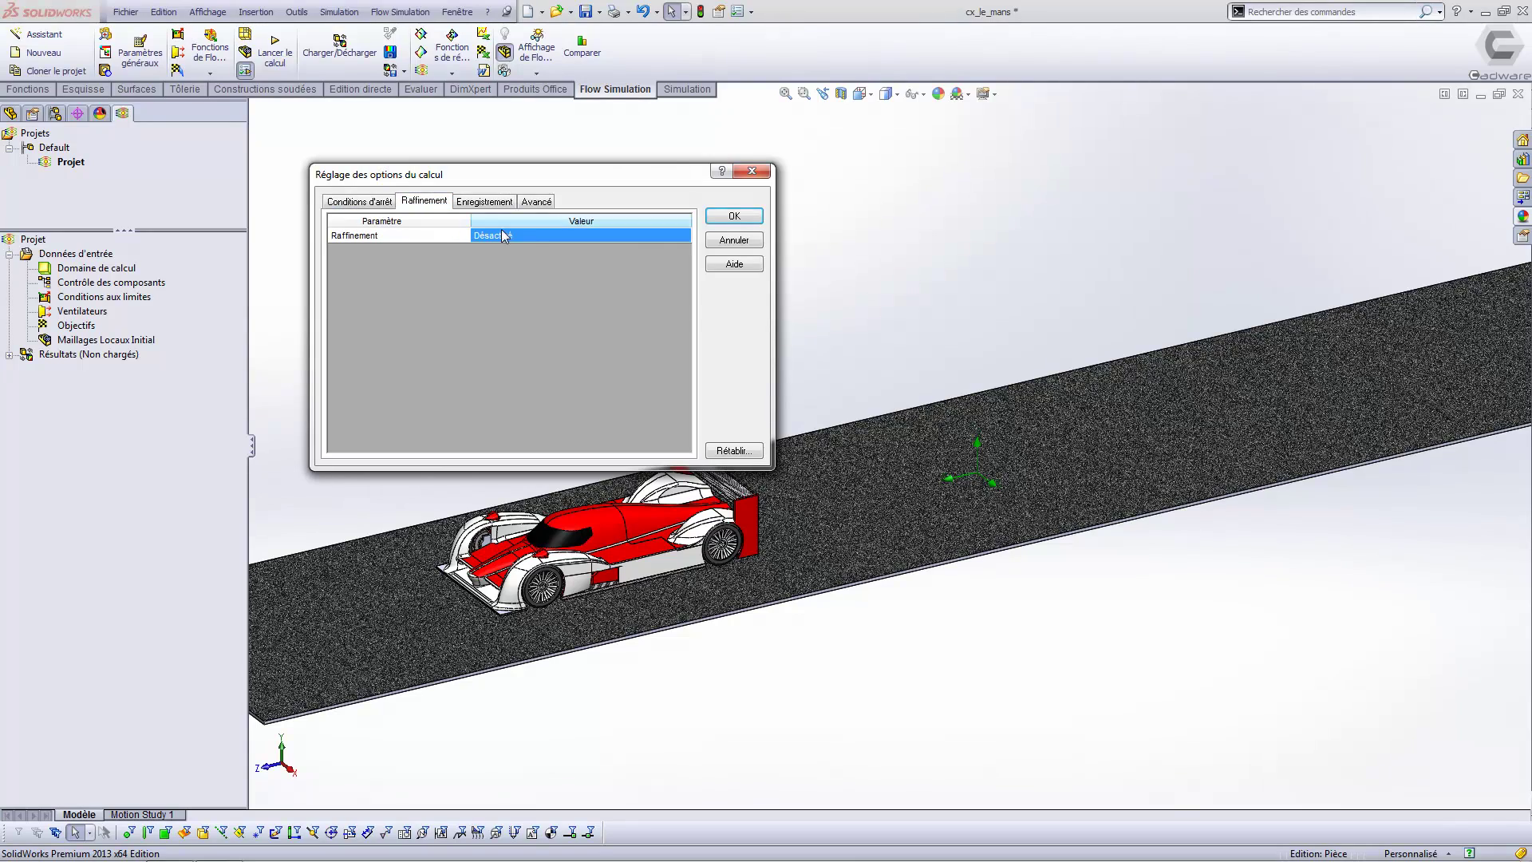
click(685, 236)
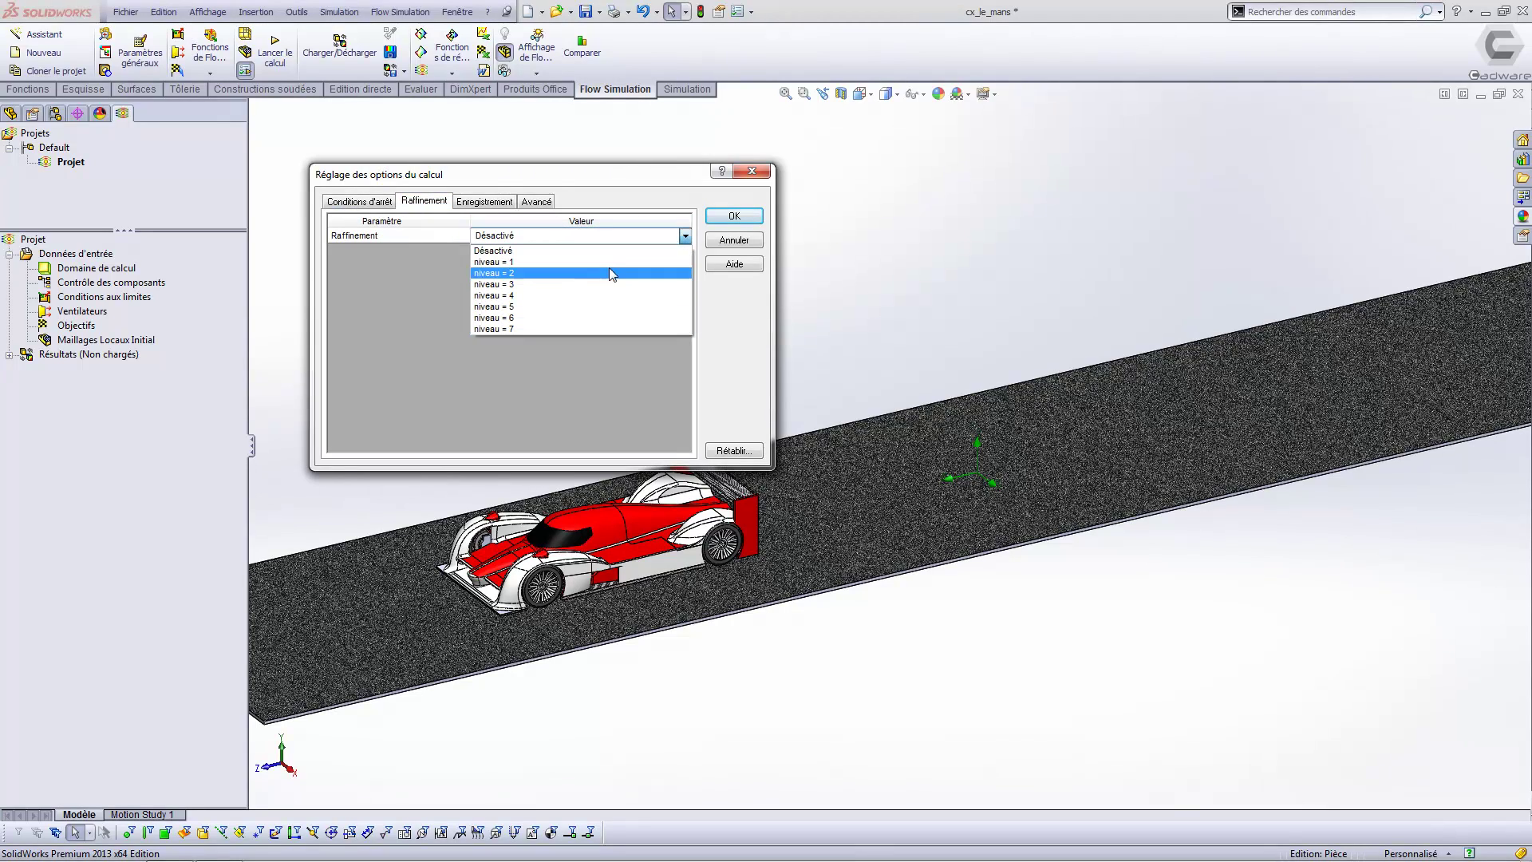
click(609, 264)
Keep the tabular refinement strategy and set its units to iterations
click(335, 264)
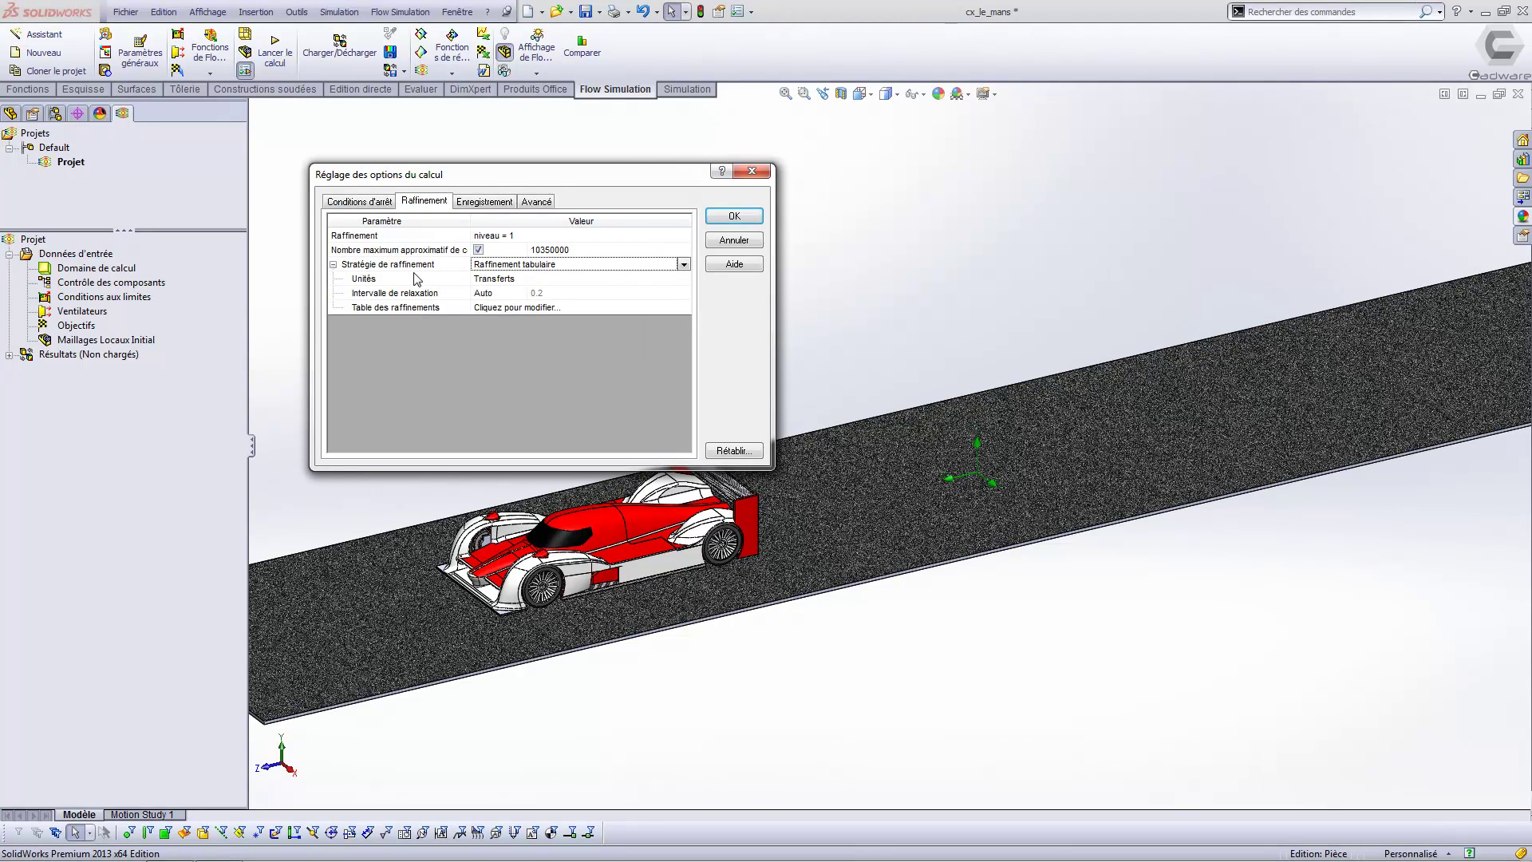
click(684, 264)
click(677, 280)
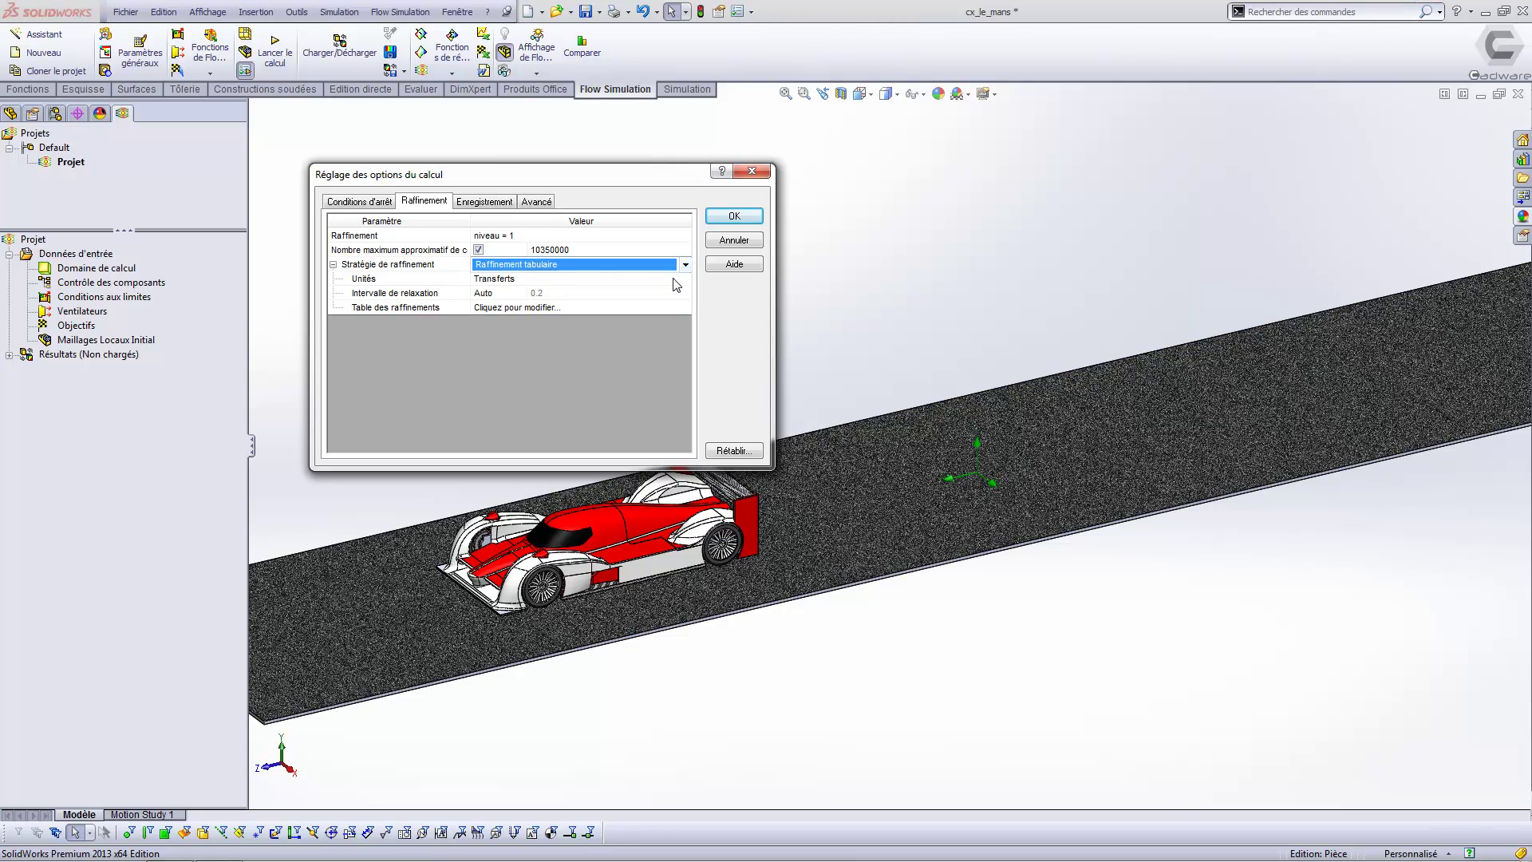
click(677, 279)
click(684, 278)
click(664, 303)
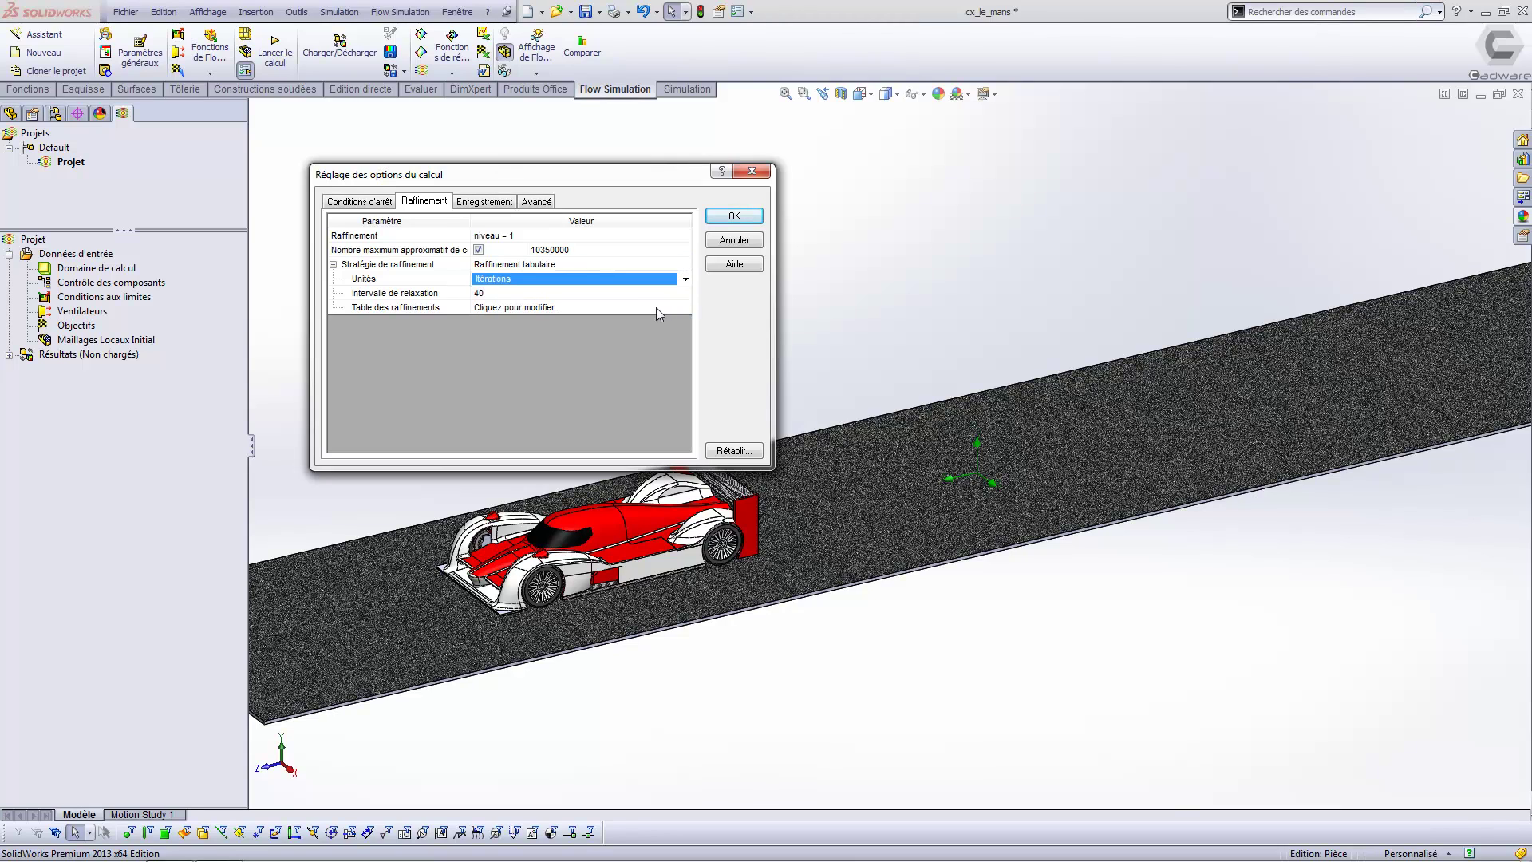
Fill the refinement table with two points, at 100 and 150 iterations
click(654, 308)
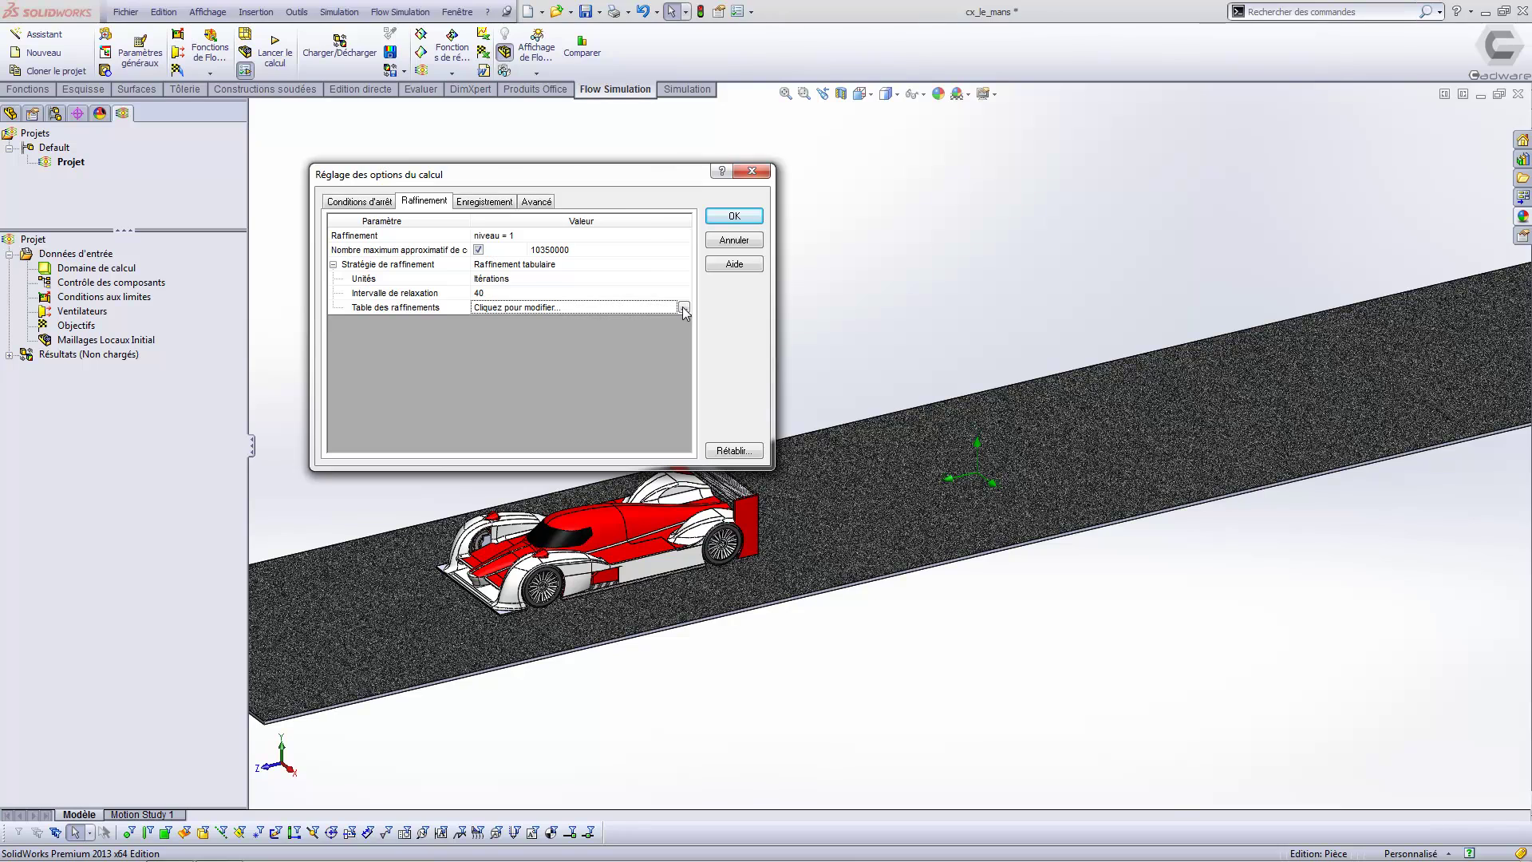
click(684, 308)
click(591, 373)
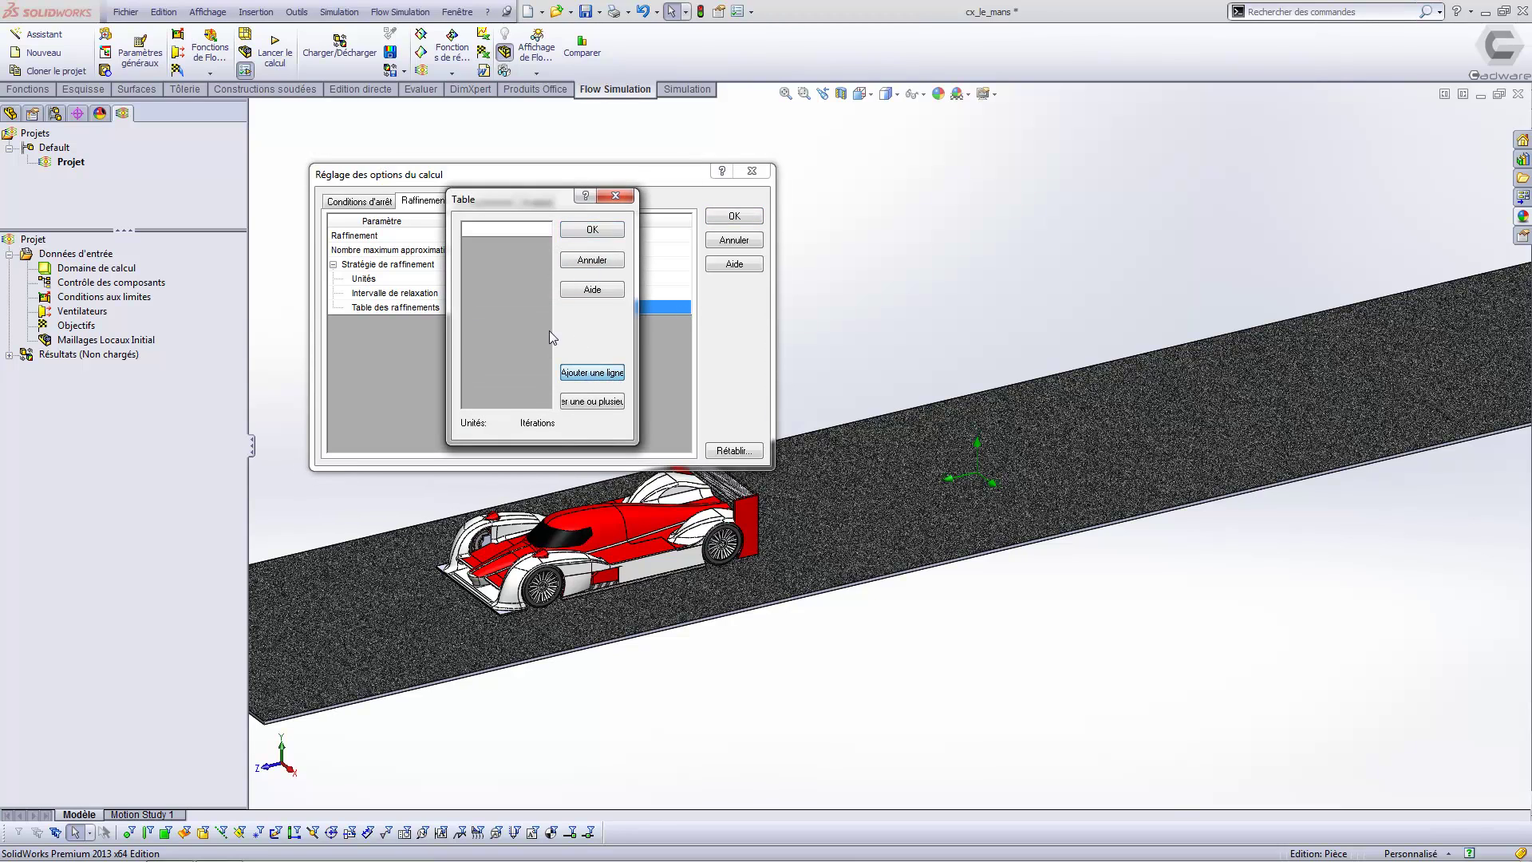
click(503, 230)
text(100)
click(592, 372)
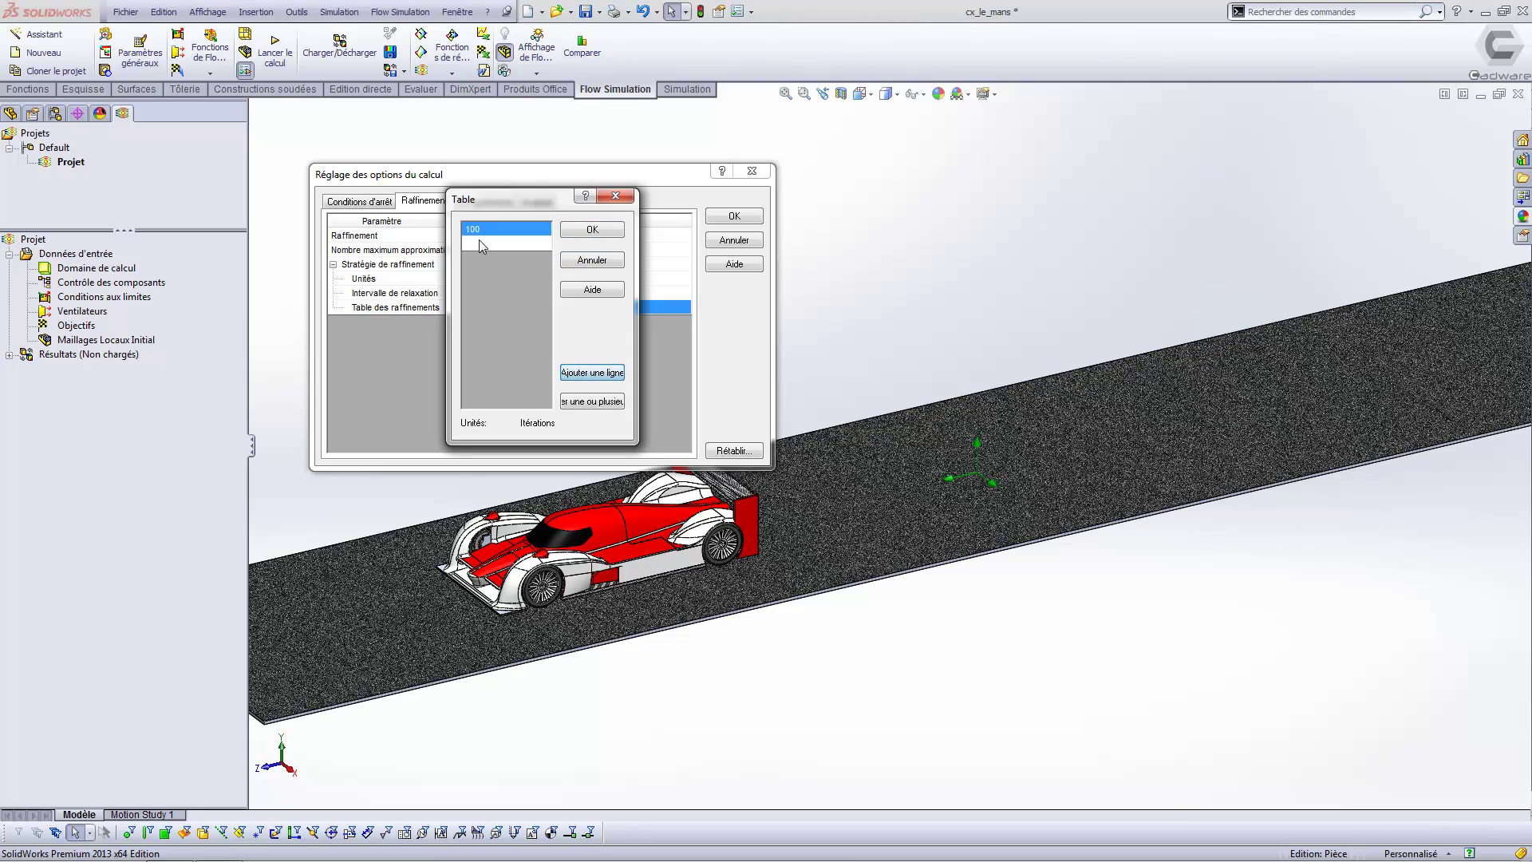
click(481, 244)
text(150)
click(590, 230)
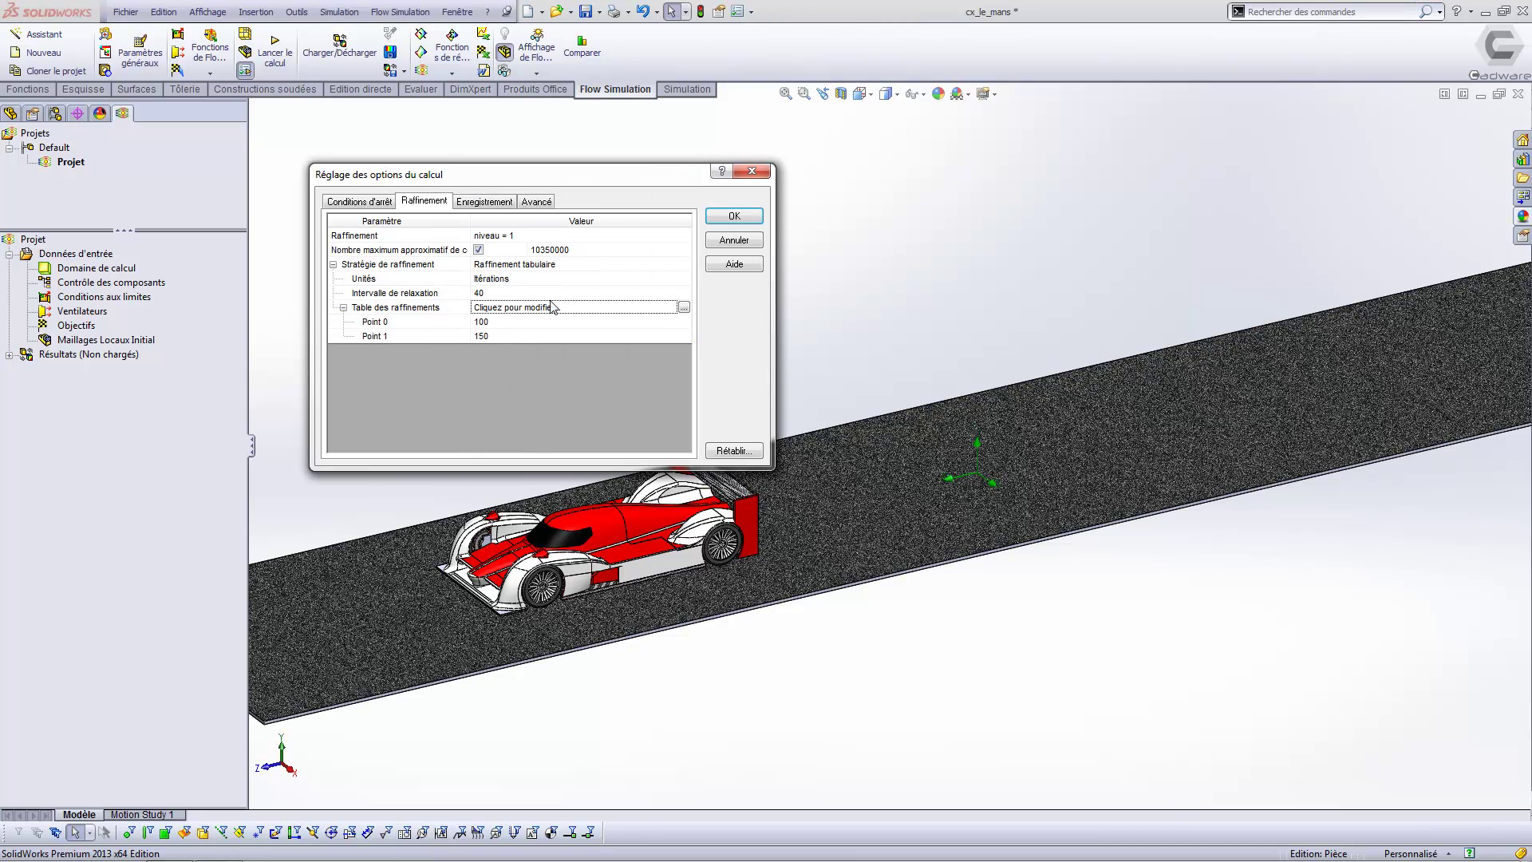
Set the calculation to finish when all stopping conditions are satisfied, with a minimum refinement number of 2, and accept the options
click(358, 204)
click(685, 237)
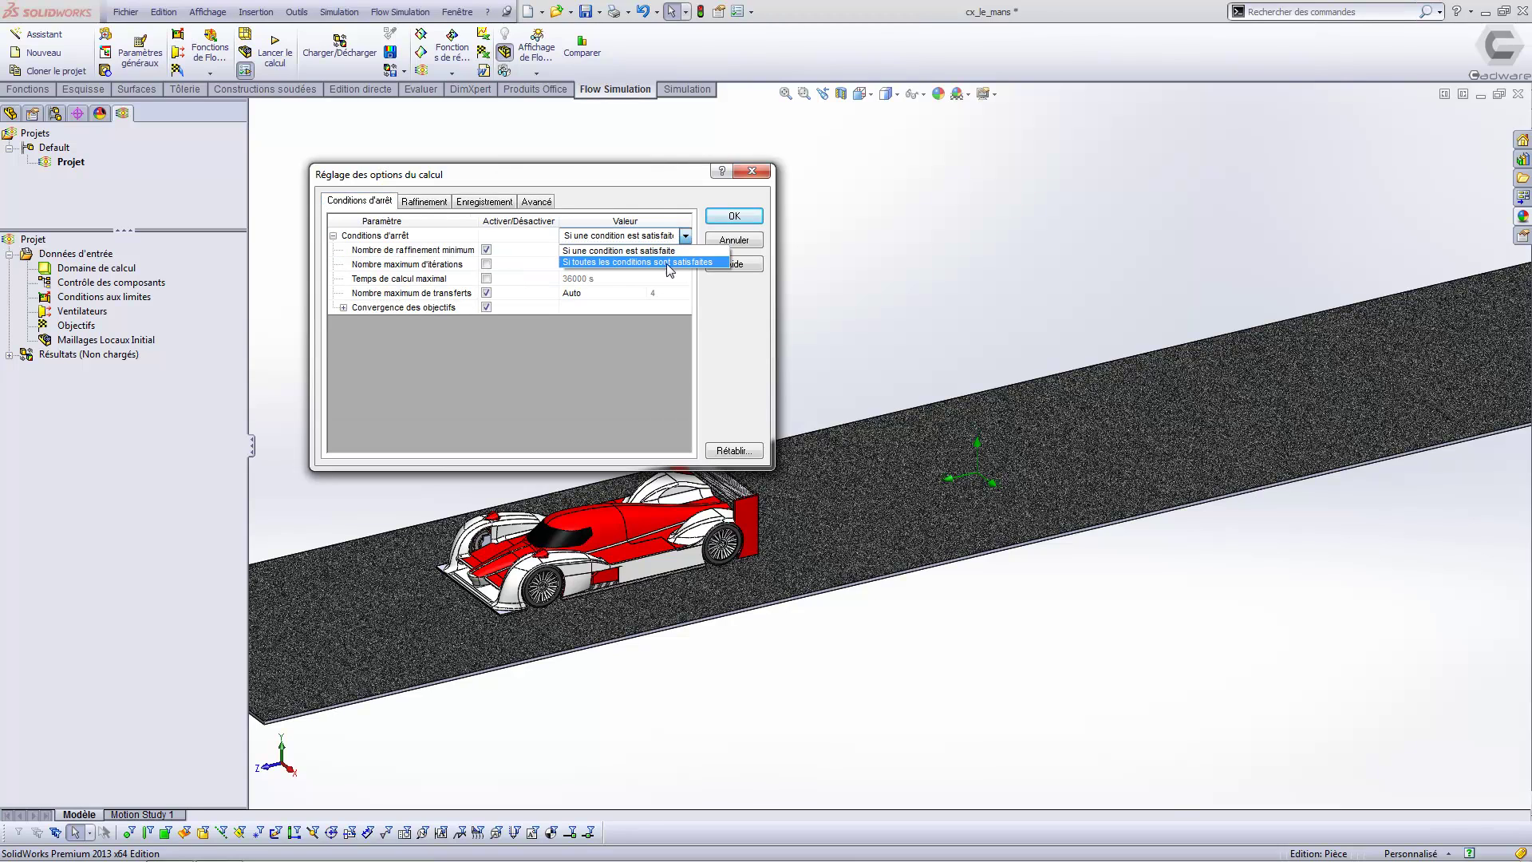
click(672, 263)
click(567, 251)
text(2)
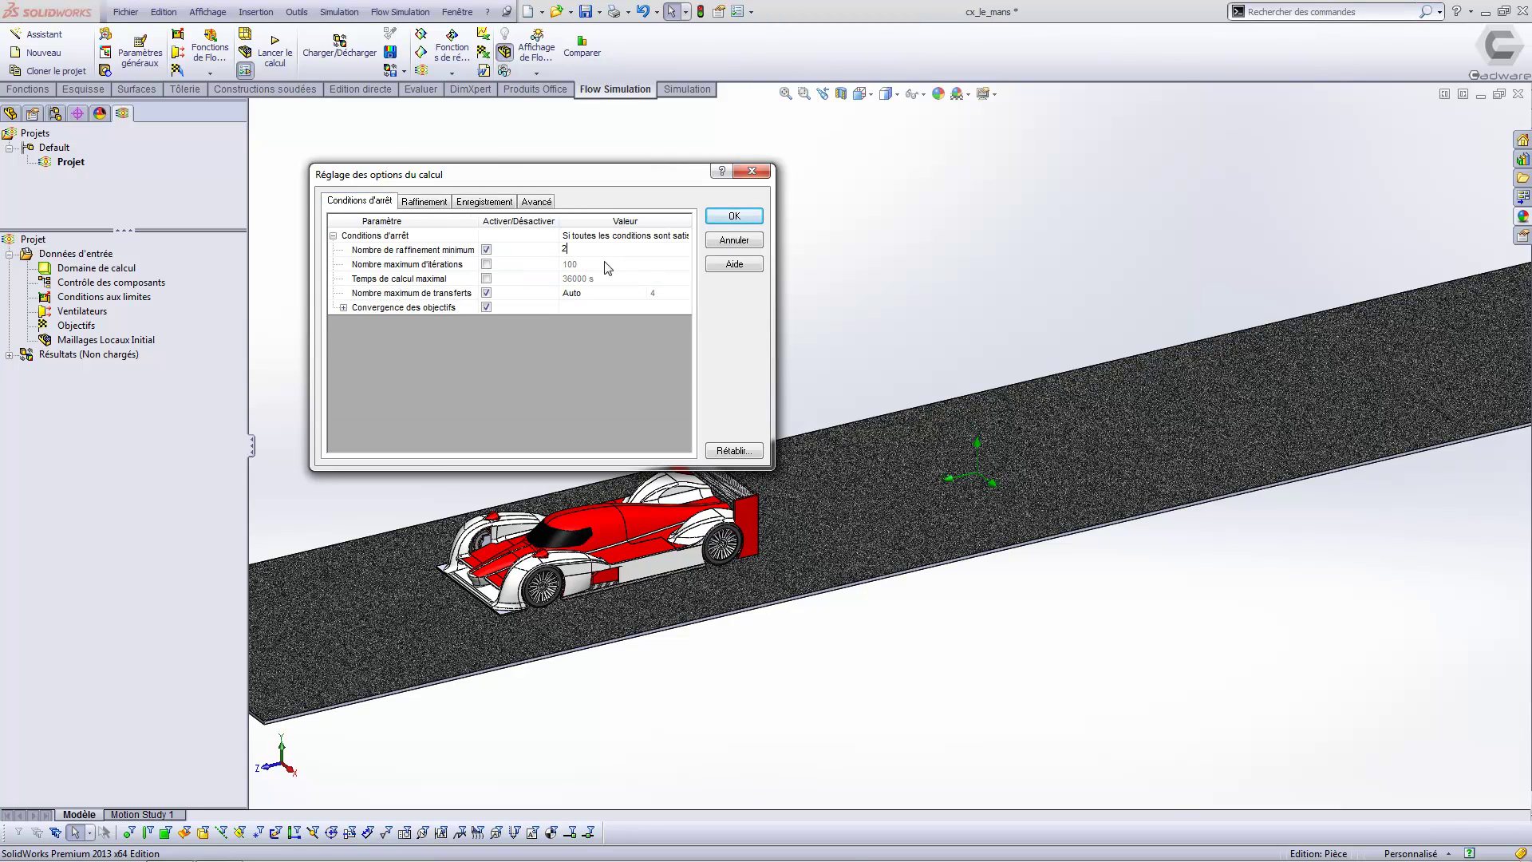
click(731, 221)
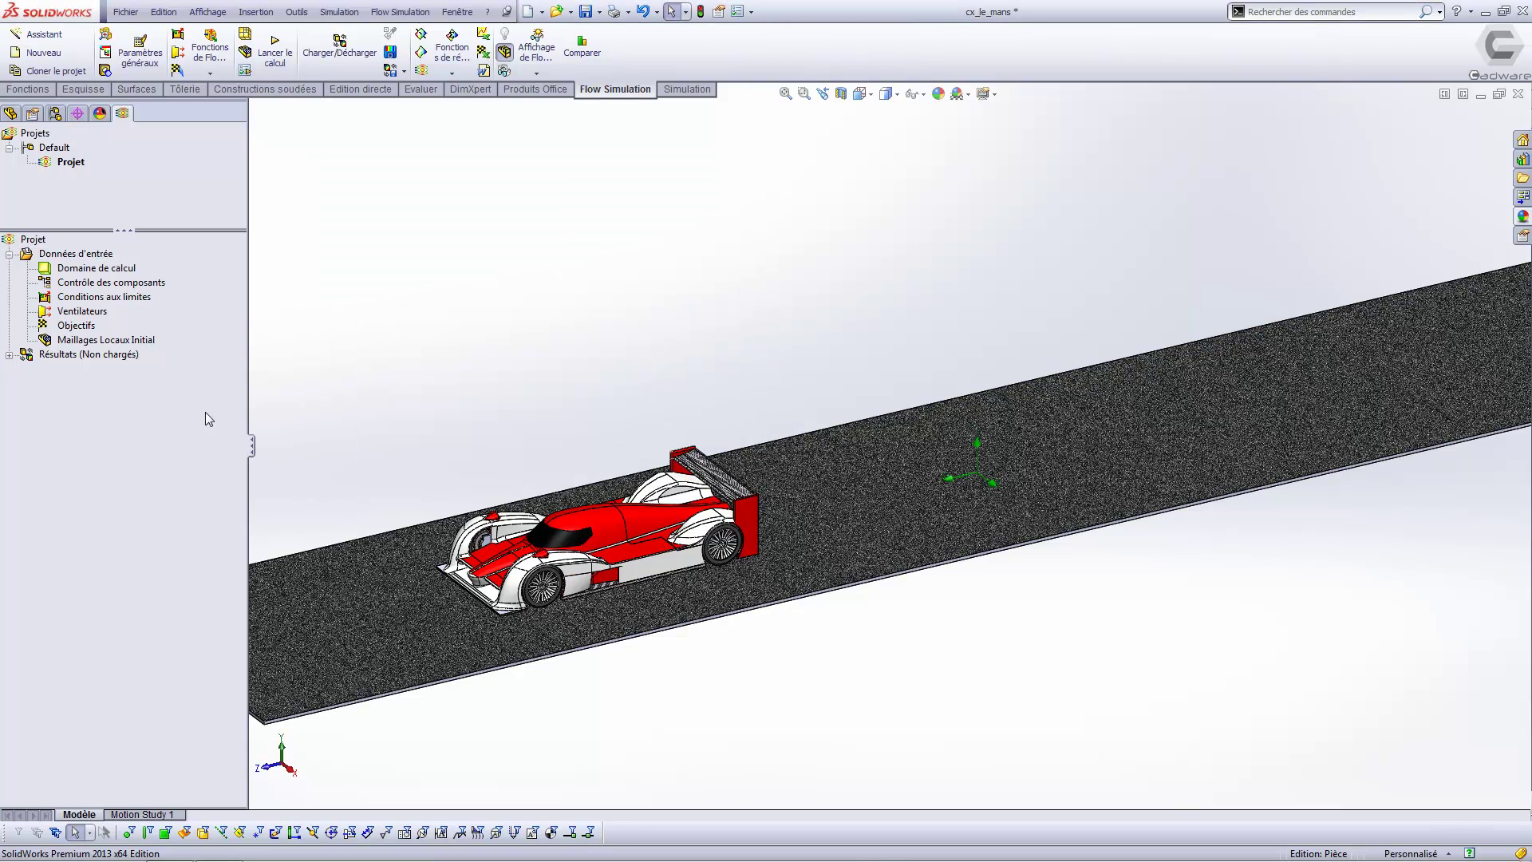
Insert global goals for the average velocity, the maximum velocity and the force along Z
right_click(77, 328)
click(196, 337)
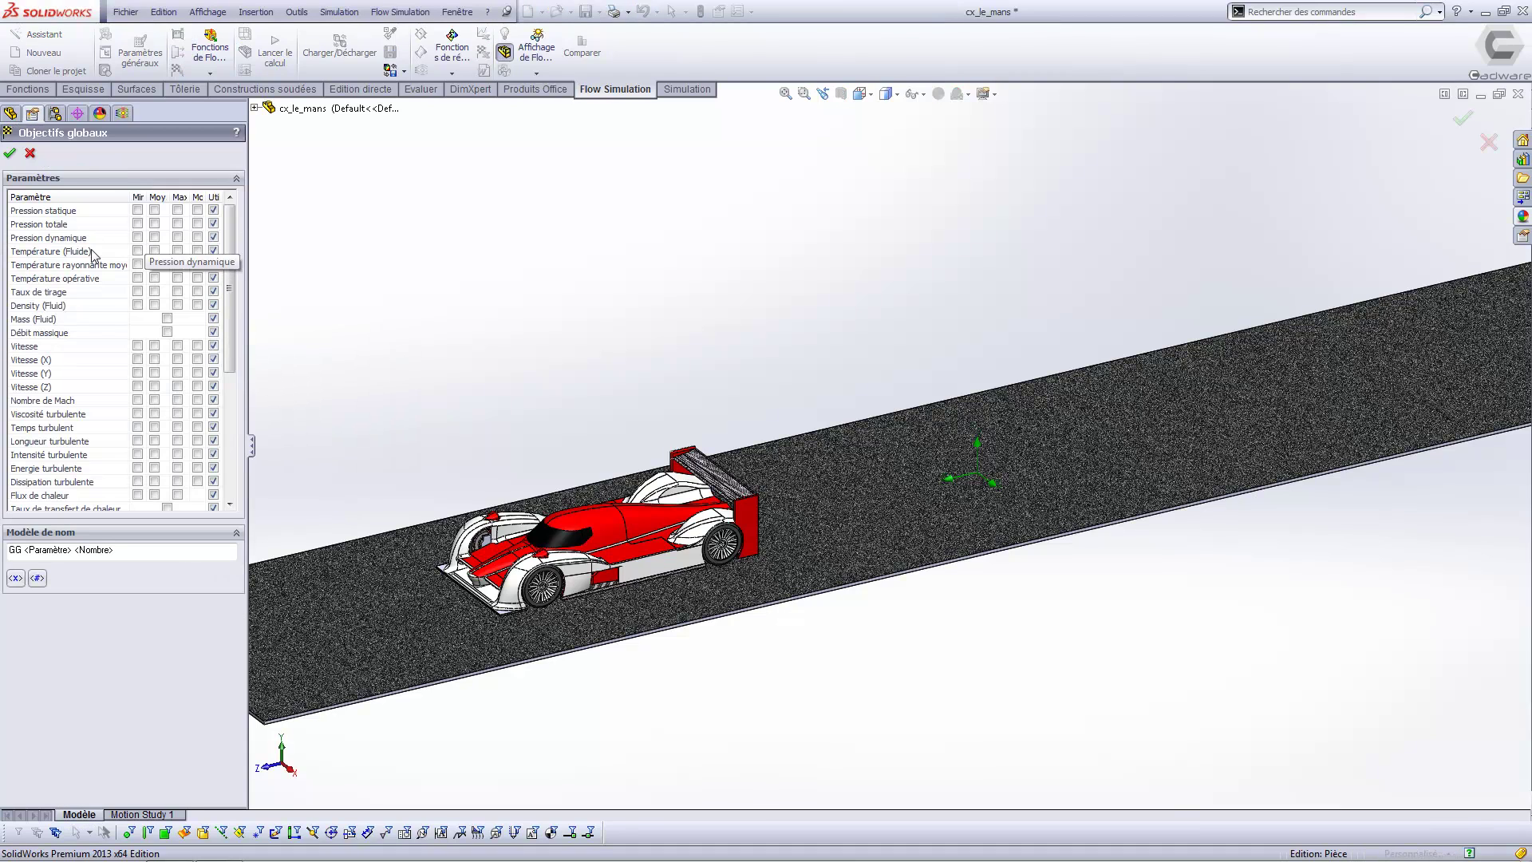
click(154, 344)
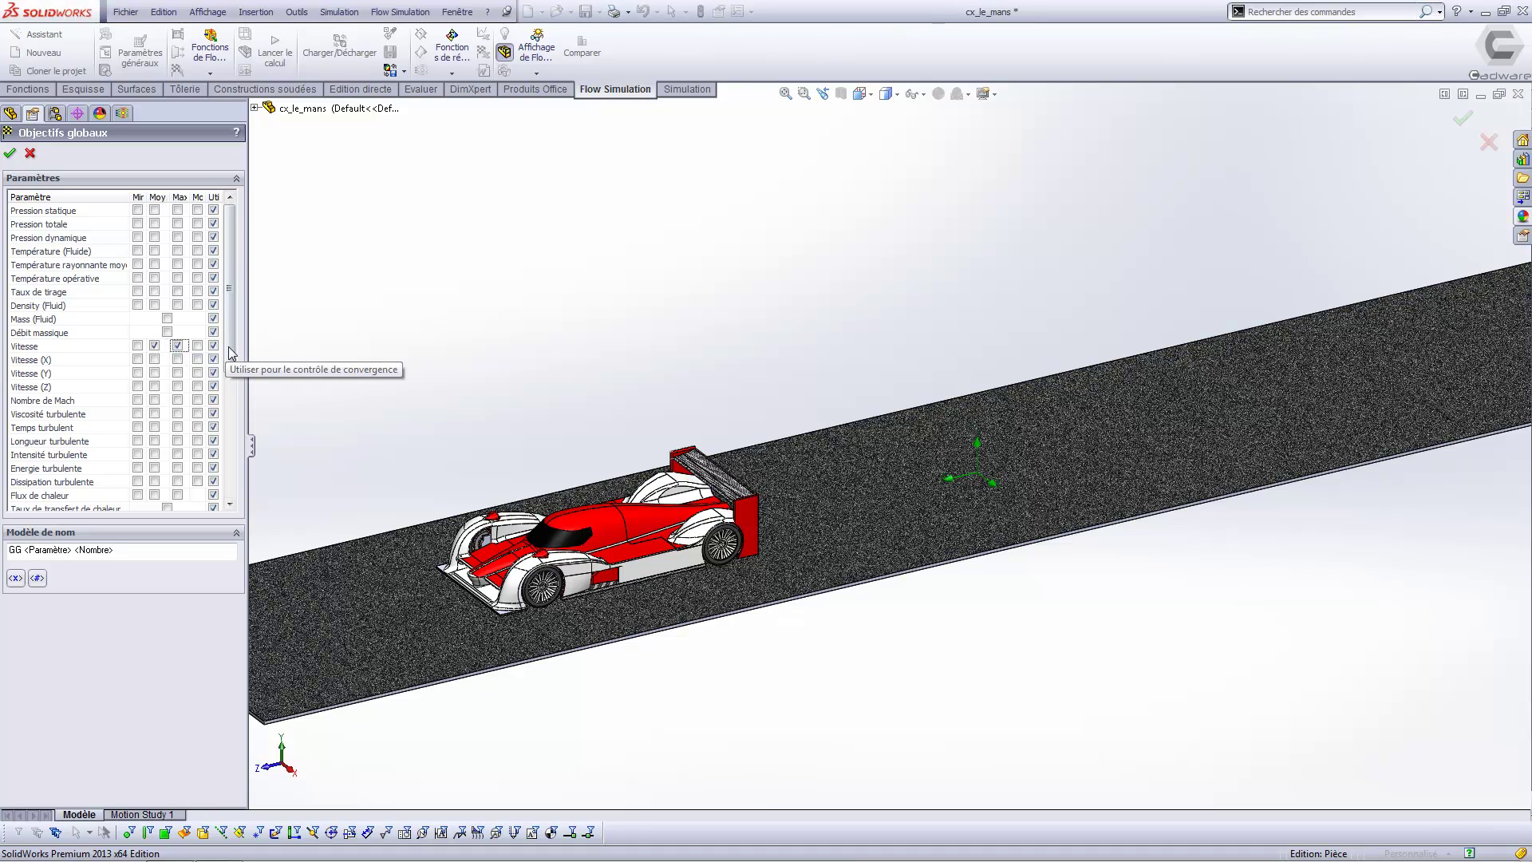
drag(230, 358, 241, 481)
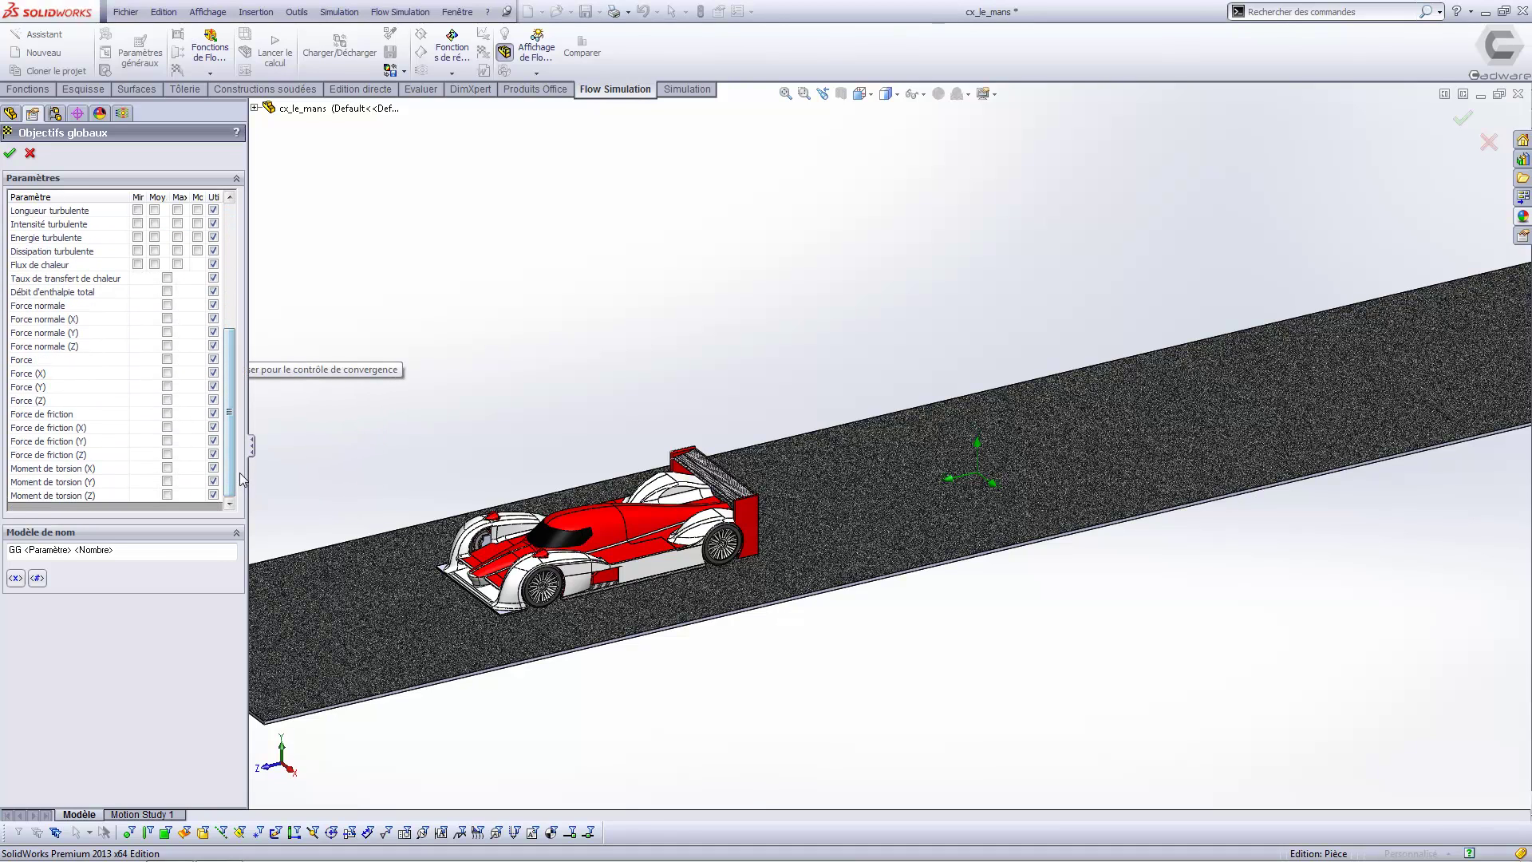
click(168, 400)
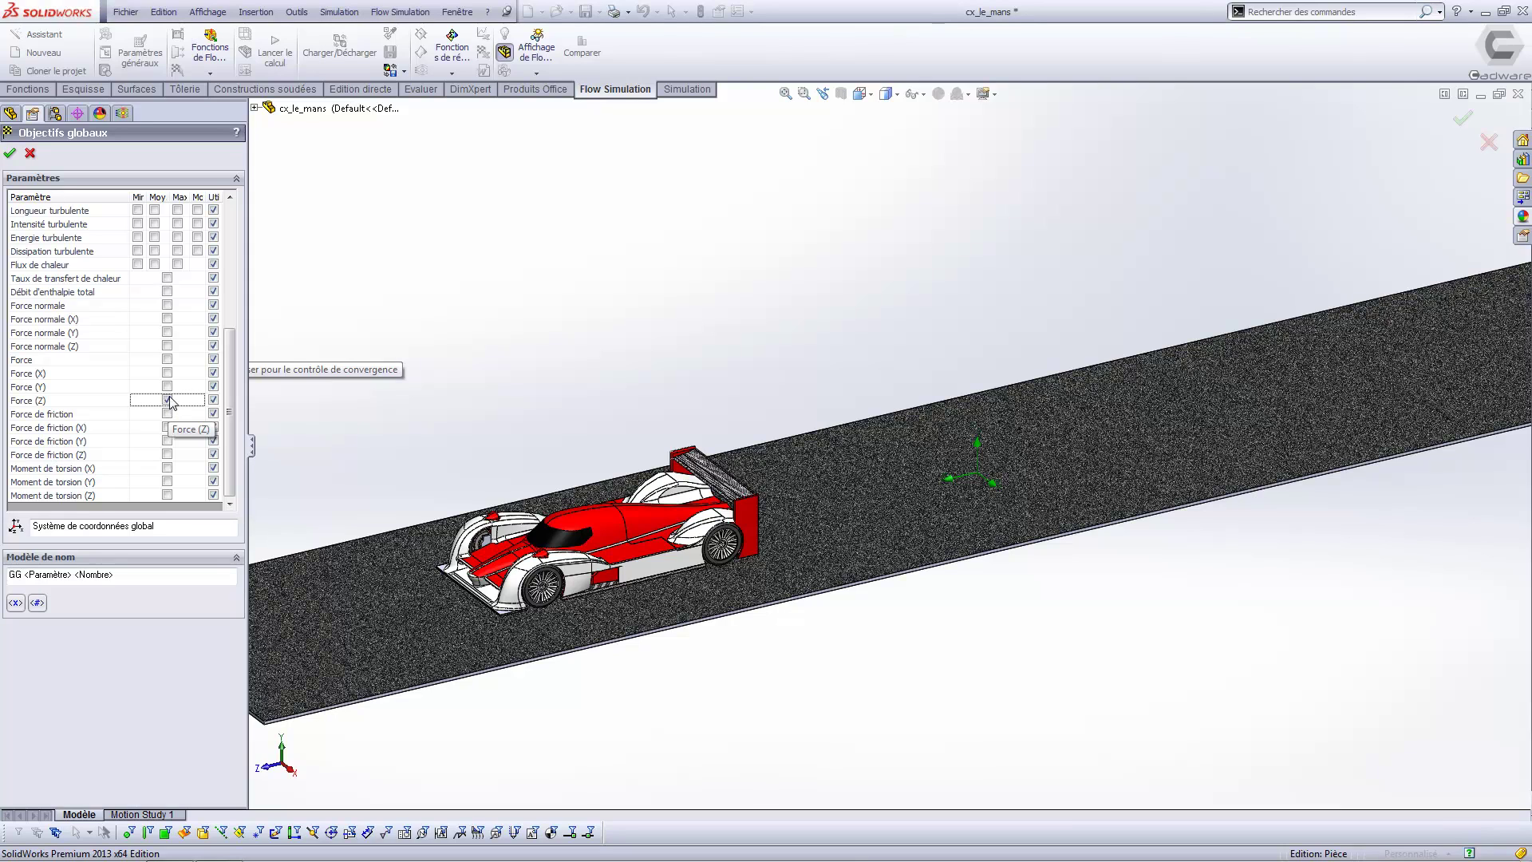
click(10, 154)
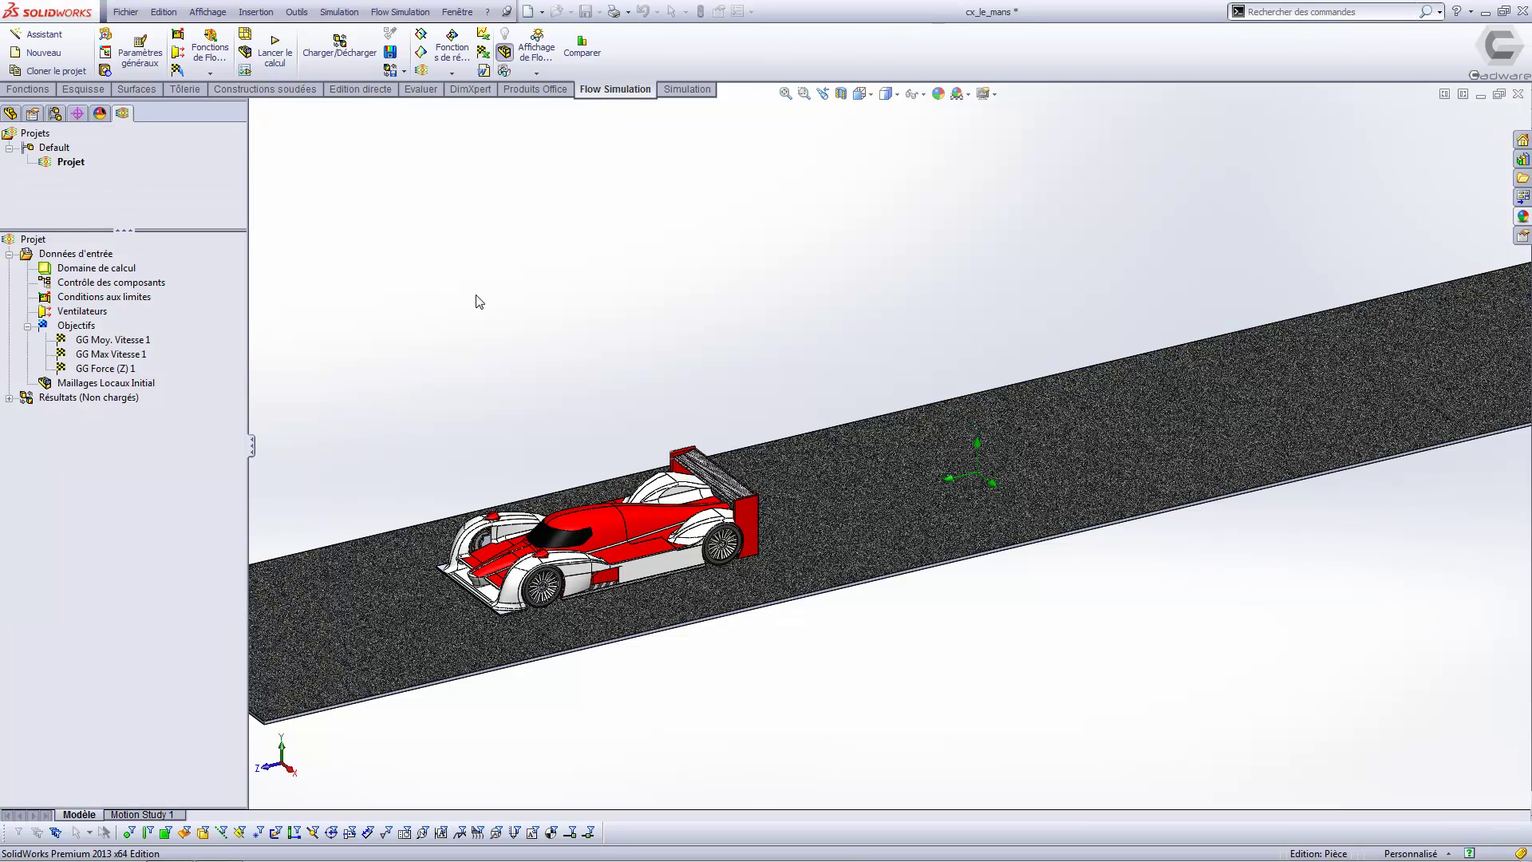
Start a goal equation with the numerator (2*{GG Force (Z) 1})
right_click(93, 330)
click(189, 407)
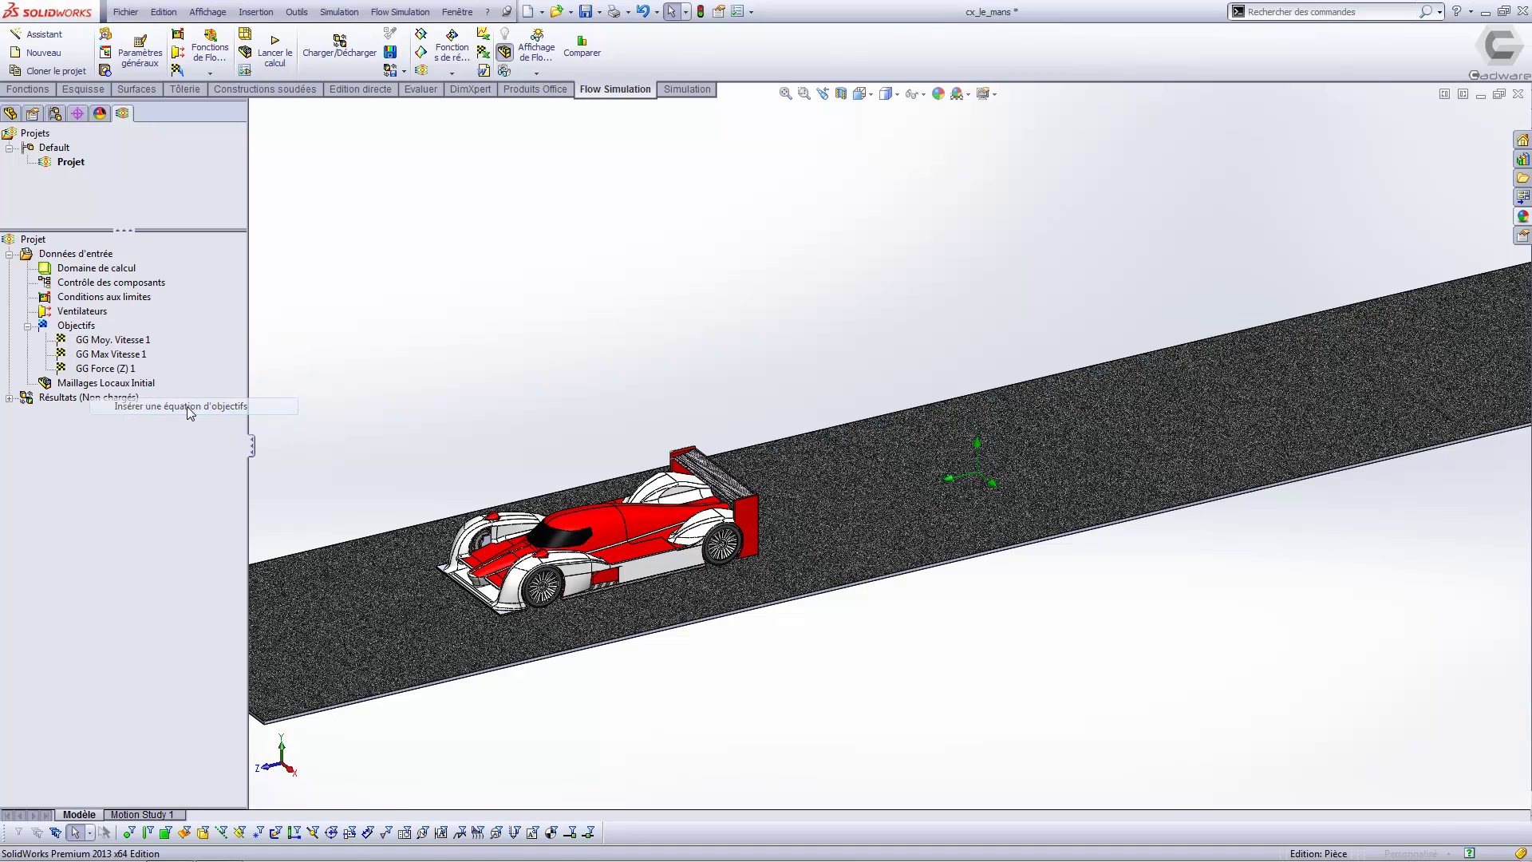
drag(577, 280, 488, 242)
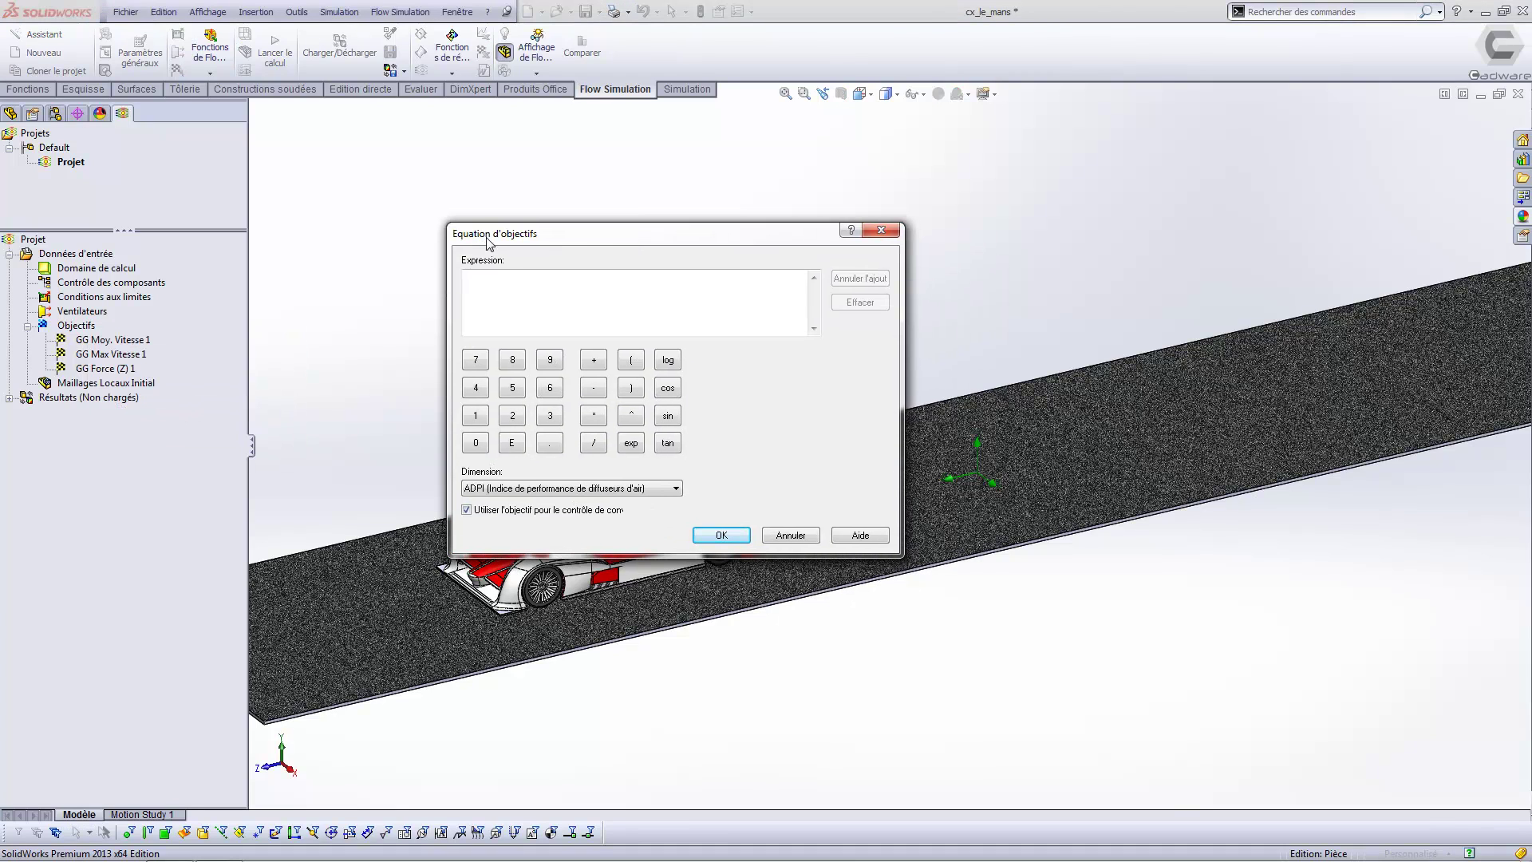
click(630, 360)
click(512, 415)
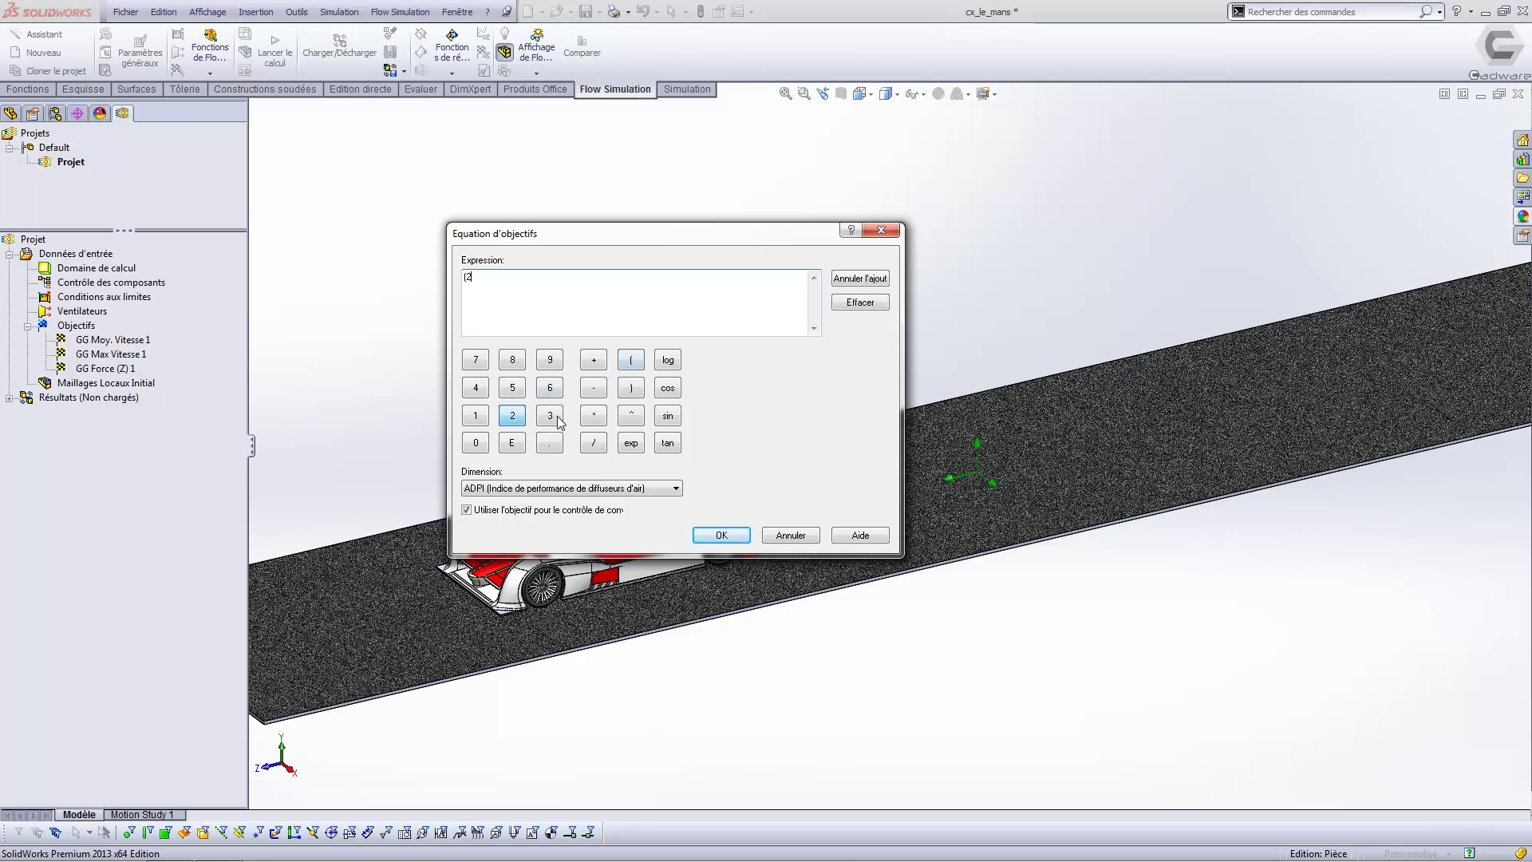
click(594, 415)
click(147, 367)
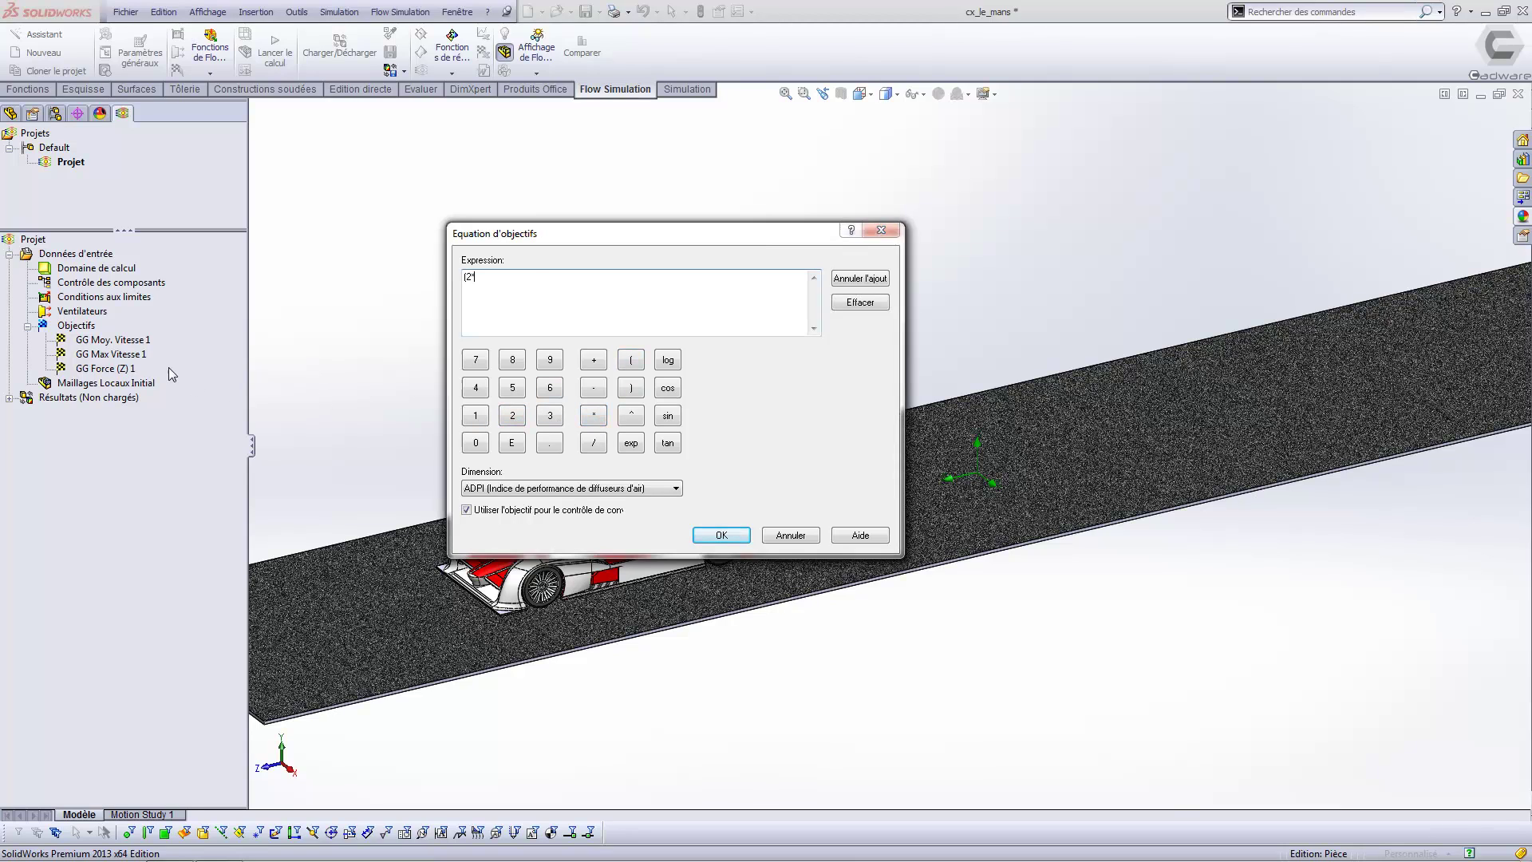
click(632, 389)
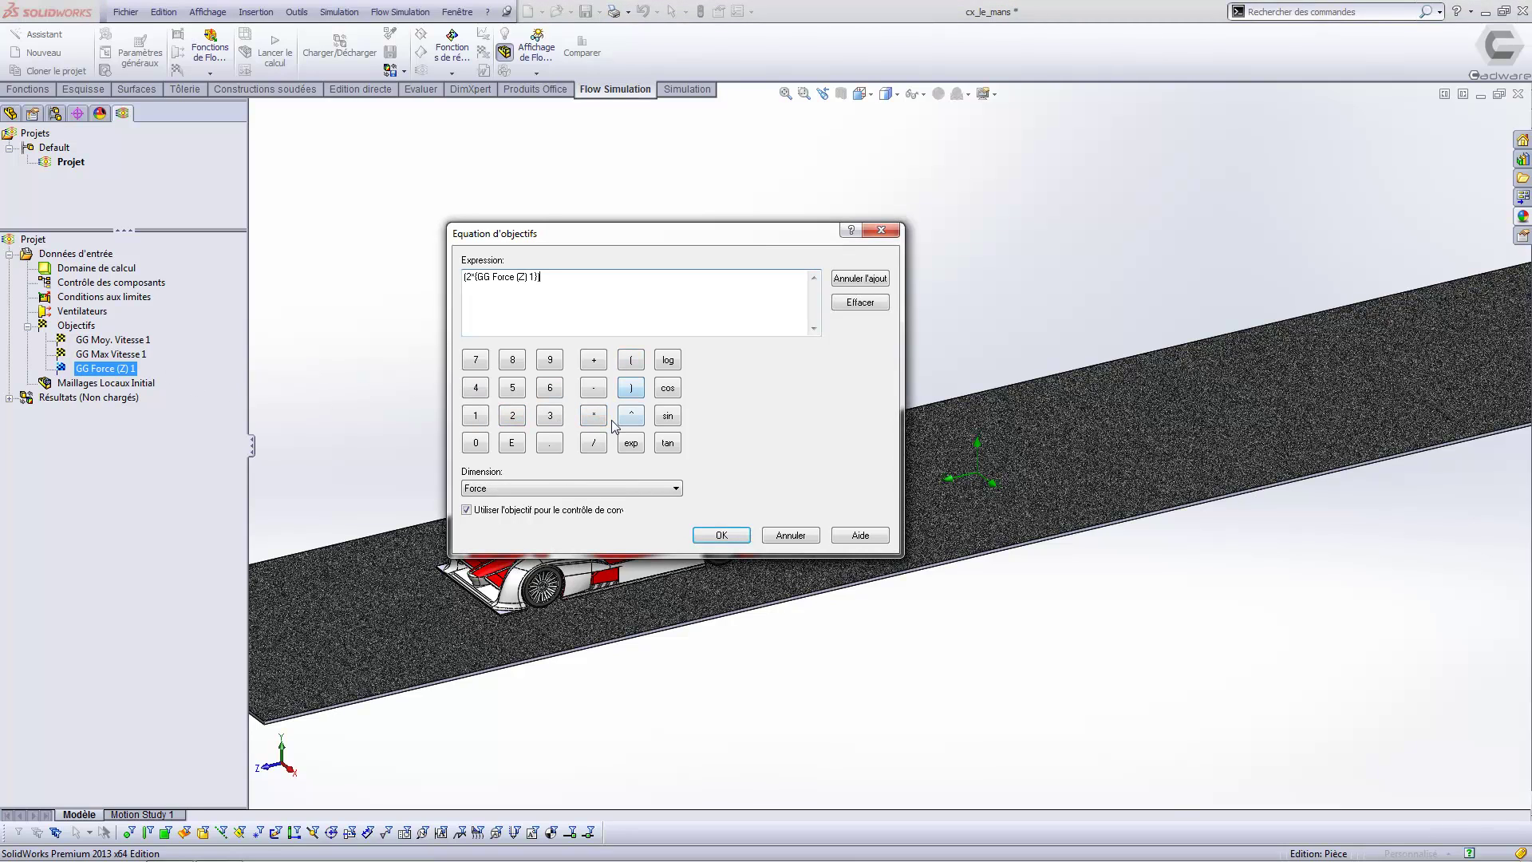
Divide the goal equation's expression by the denominator (1.2*772*1.8)
click(631, 360)
click(550, 443)
click(595, 416)
double_click(479, 365)
click(594, 416)
click(477, 416)
click(513, 360)
click(632, 390)
Set the goal equation's dimension to Sans unité and accept the equation
click(559, 489)
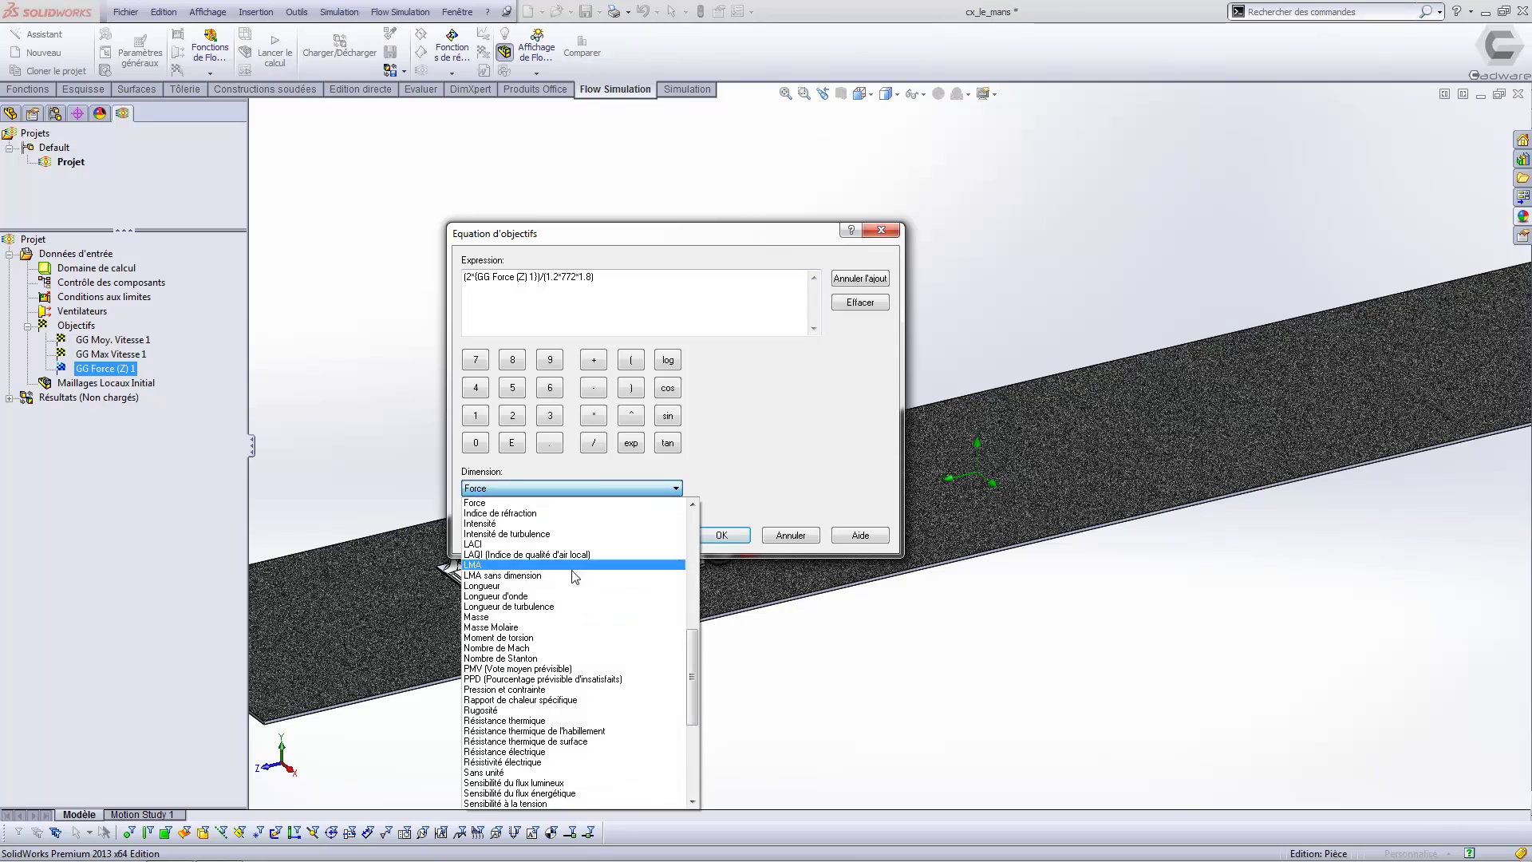
click(538, 773)
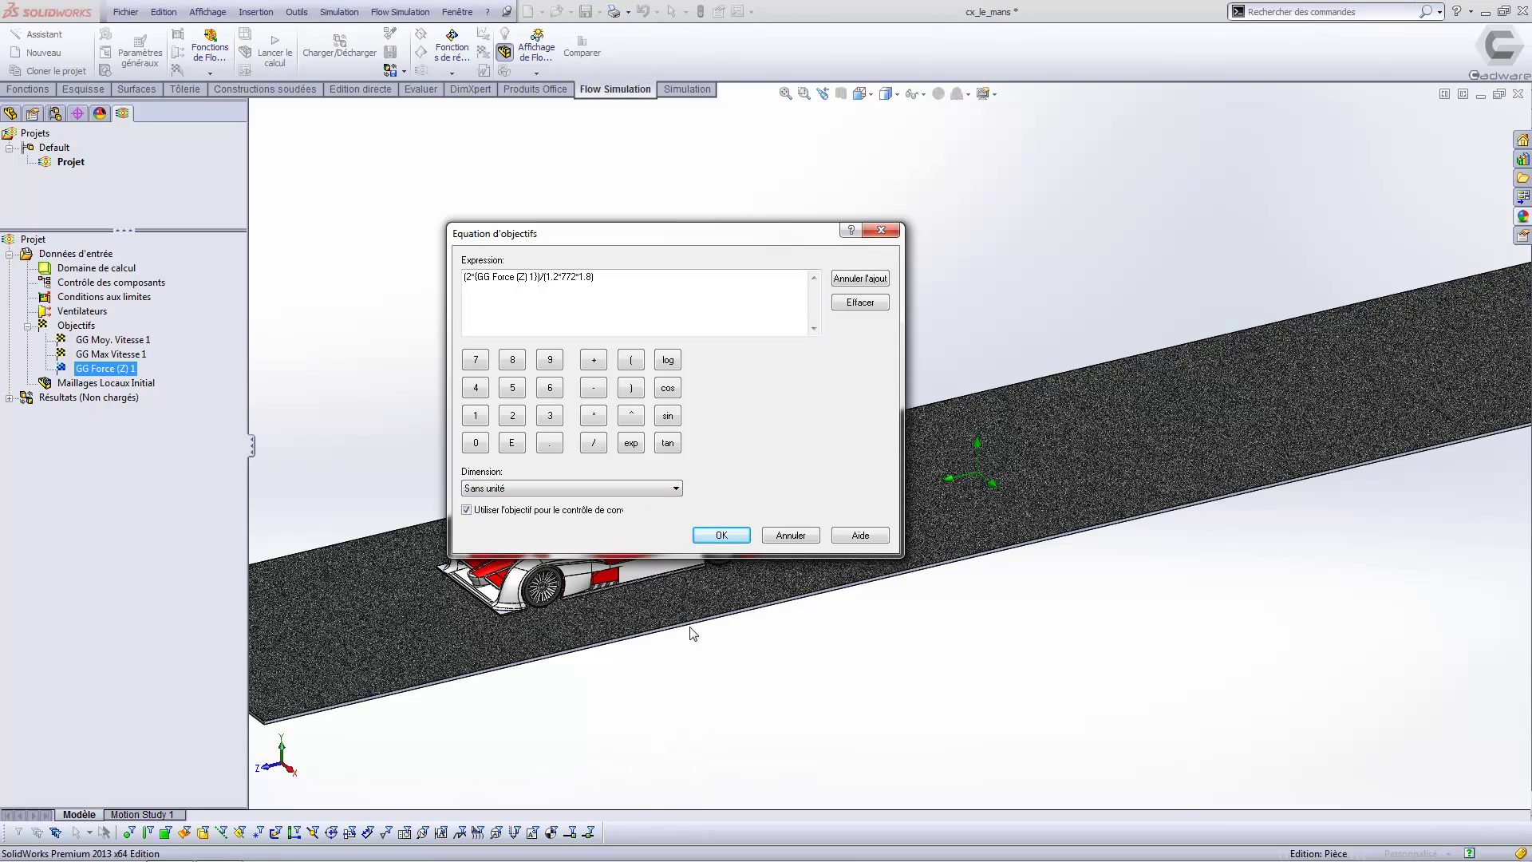
click(722, 535)
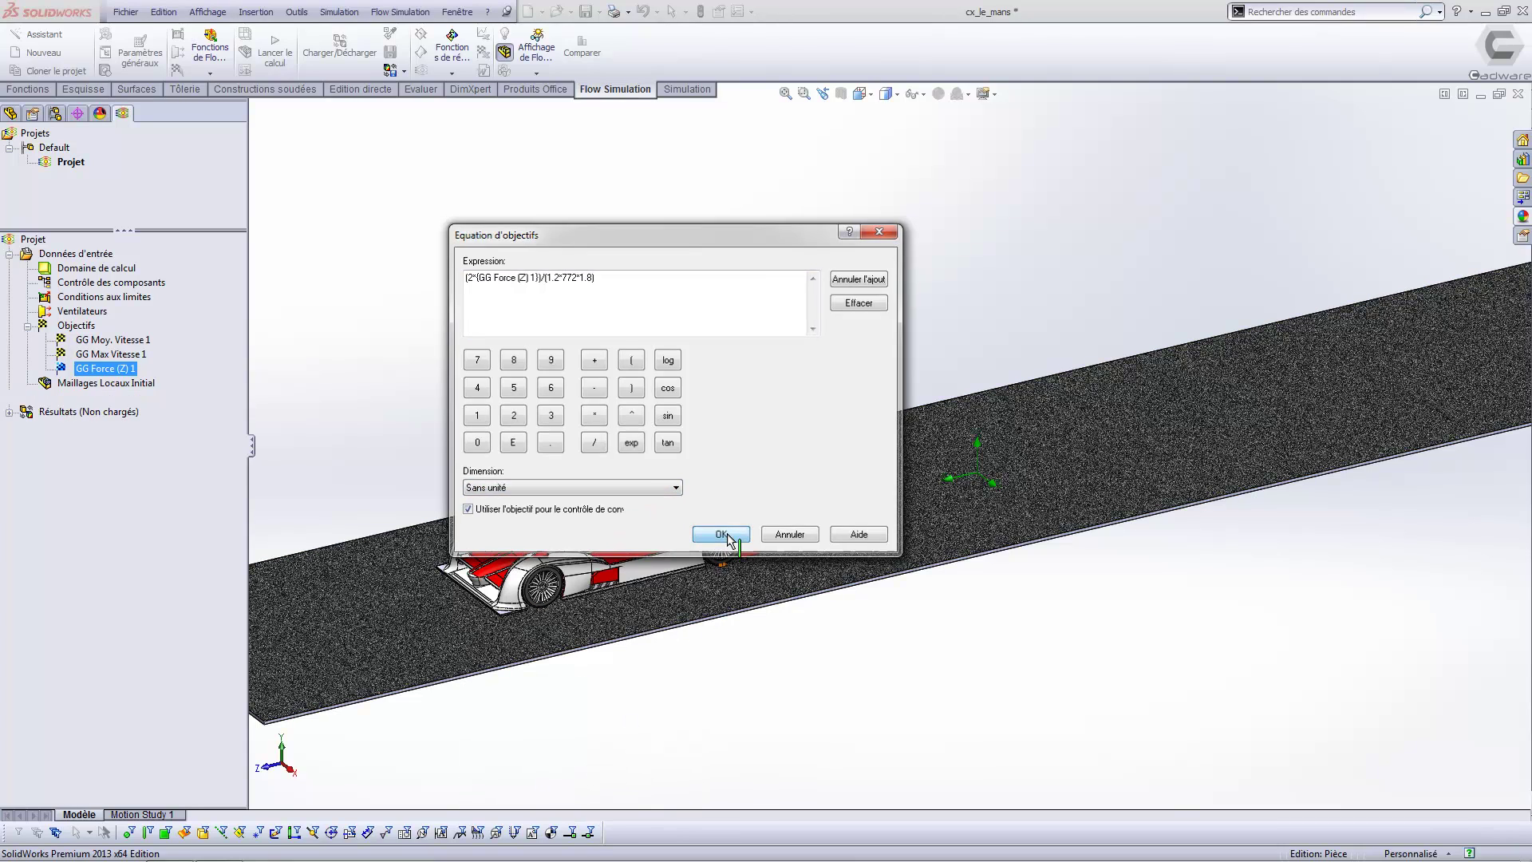
Rename the equation goal as Cx
click(158, 385)
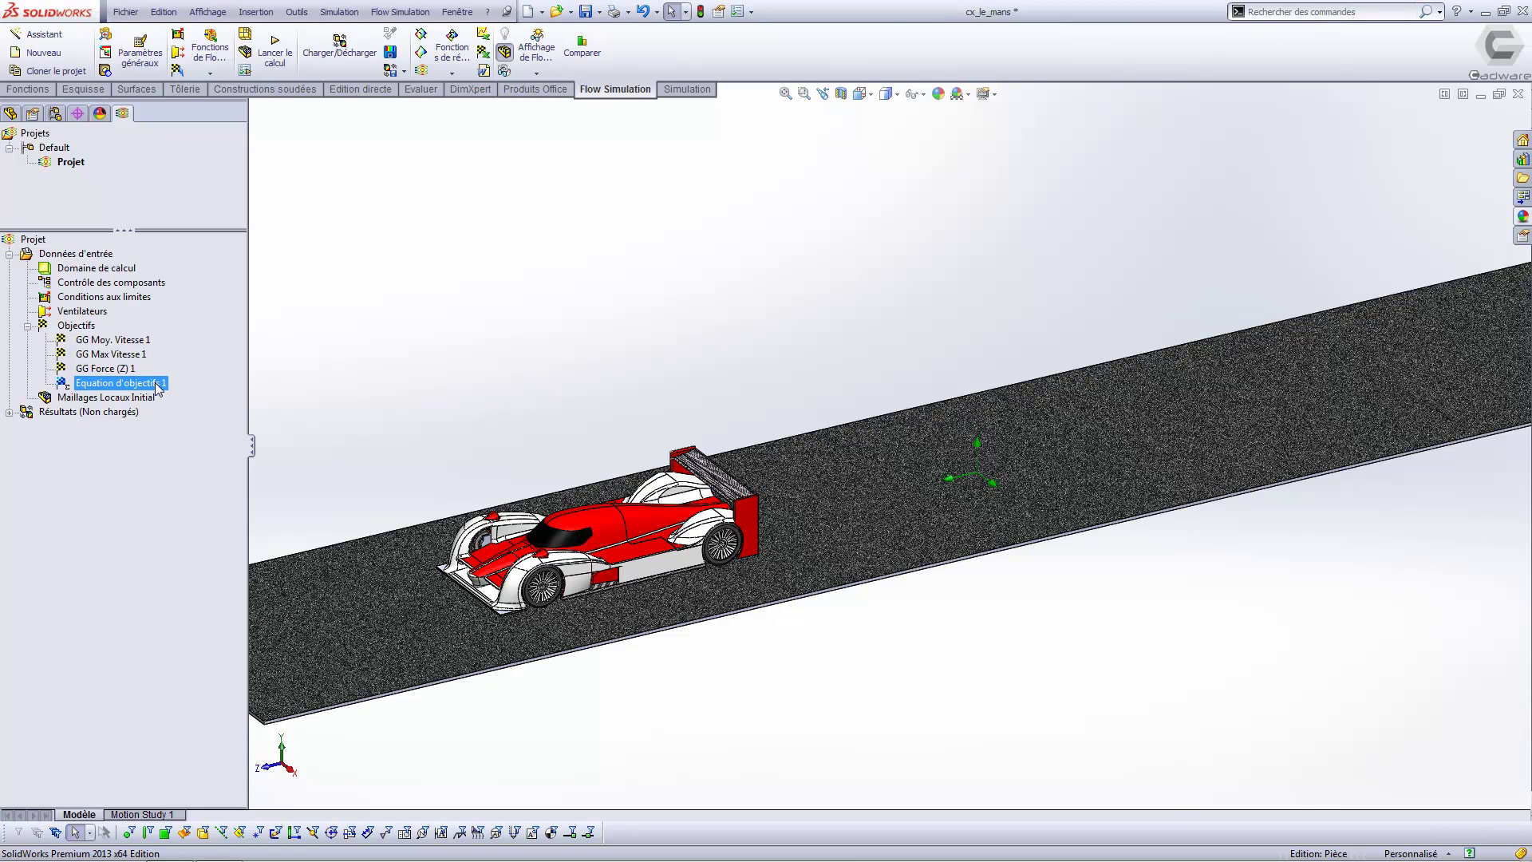
click(158, 385)
text(Cx)
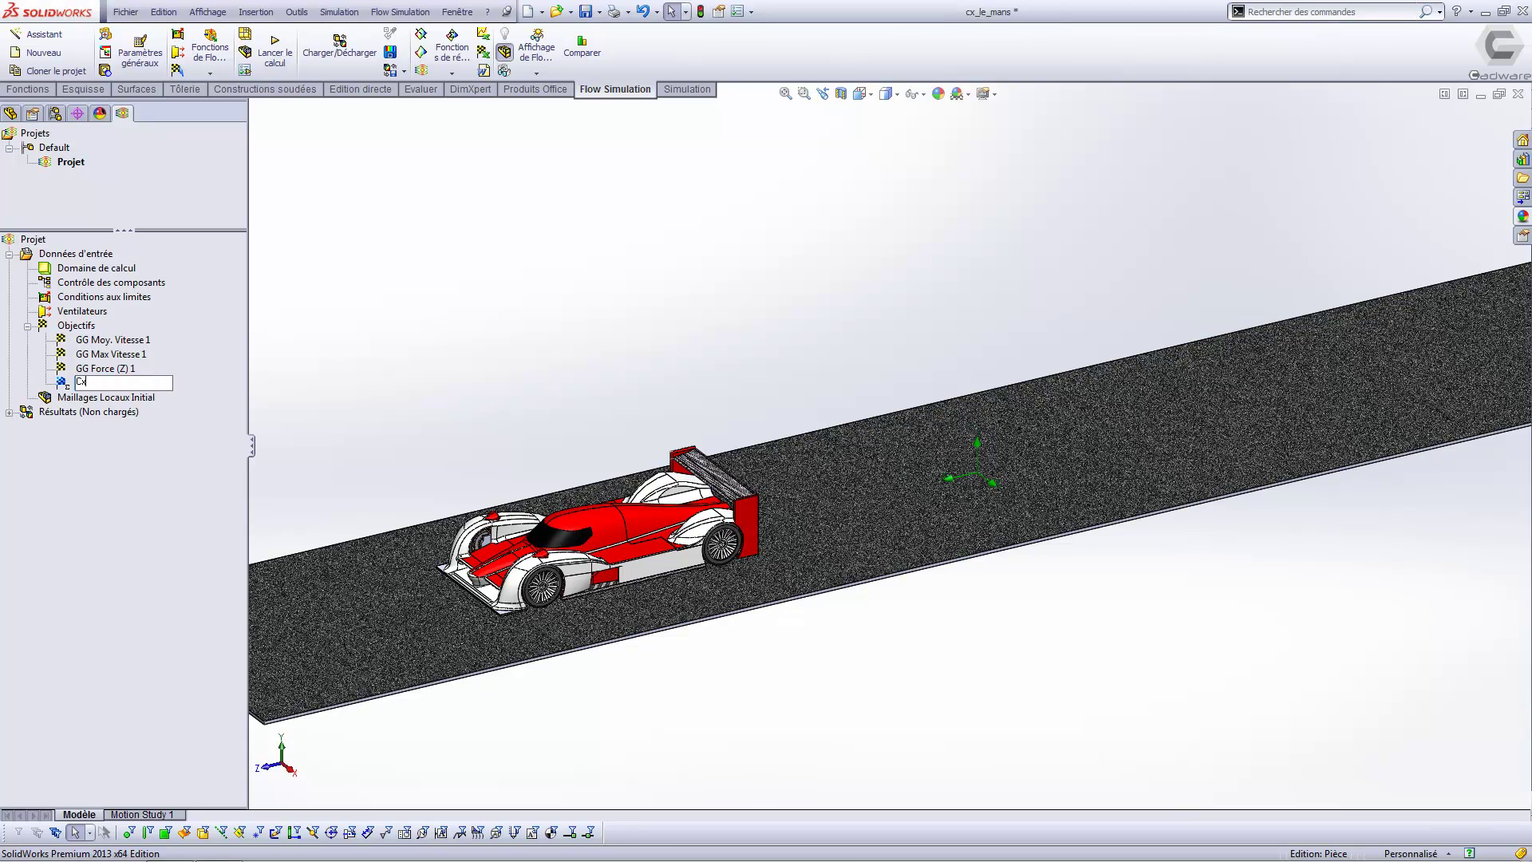
key(Return)
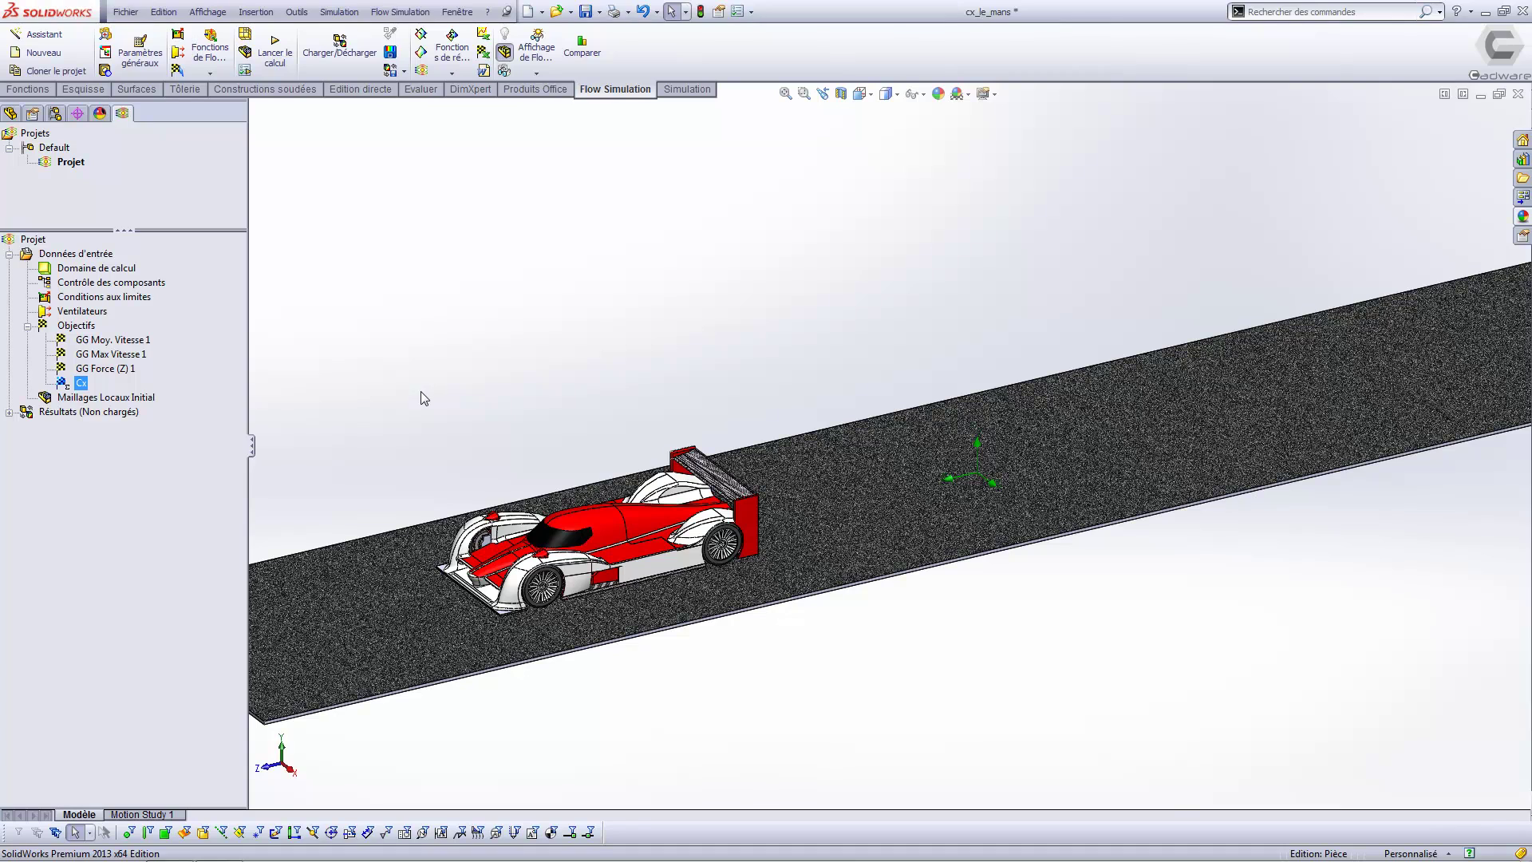
Run a new calculation of the project, check the goal convergence curves, and close the solver
click(278, 52)
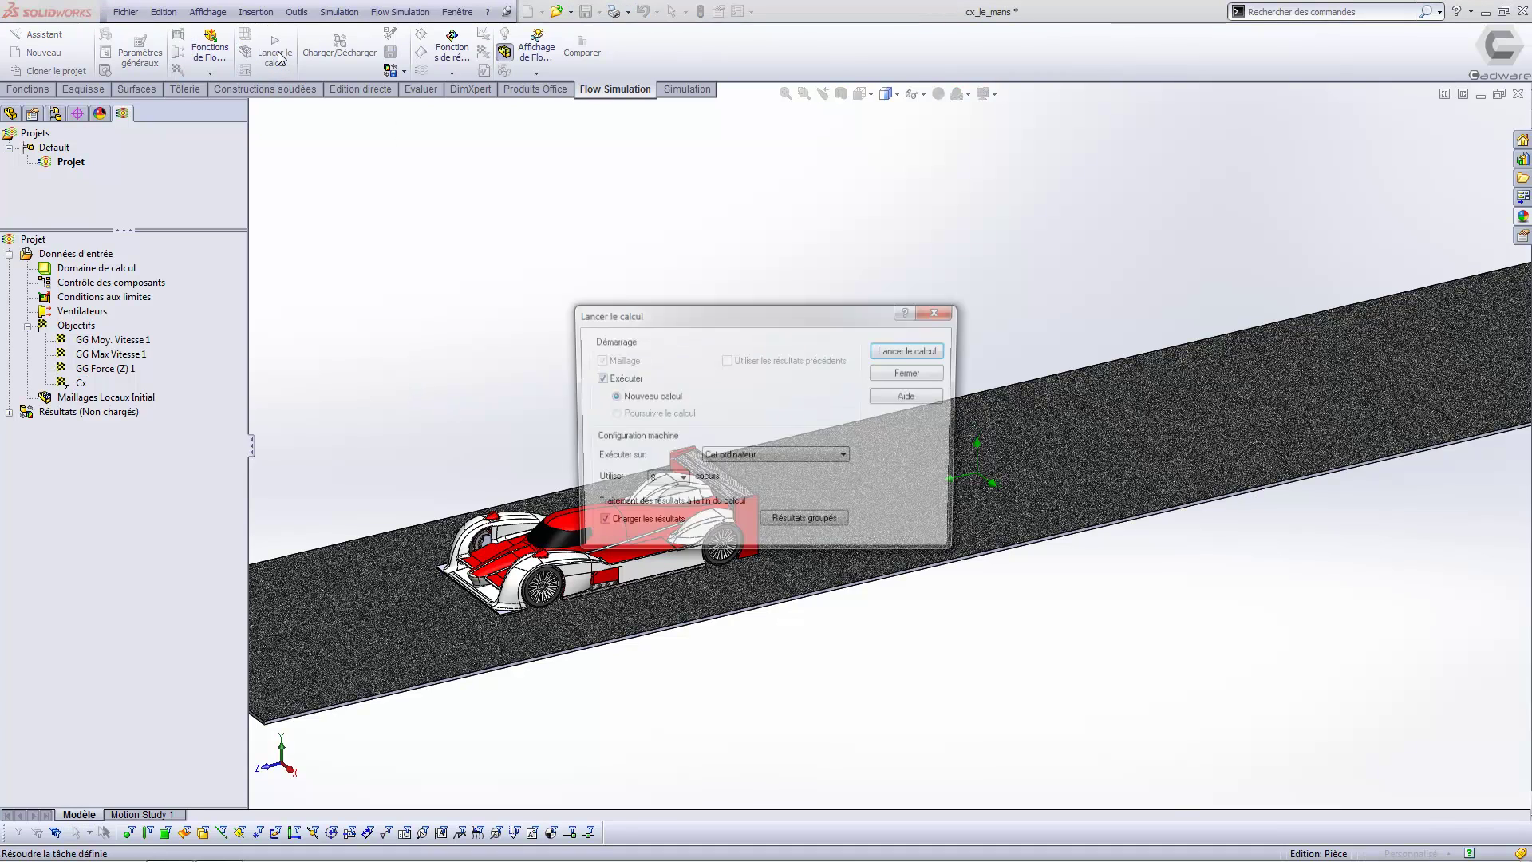
click(888, 351)
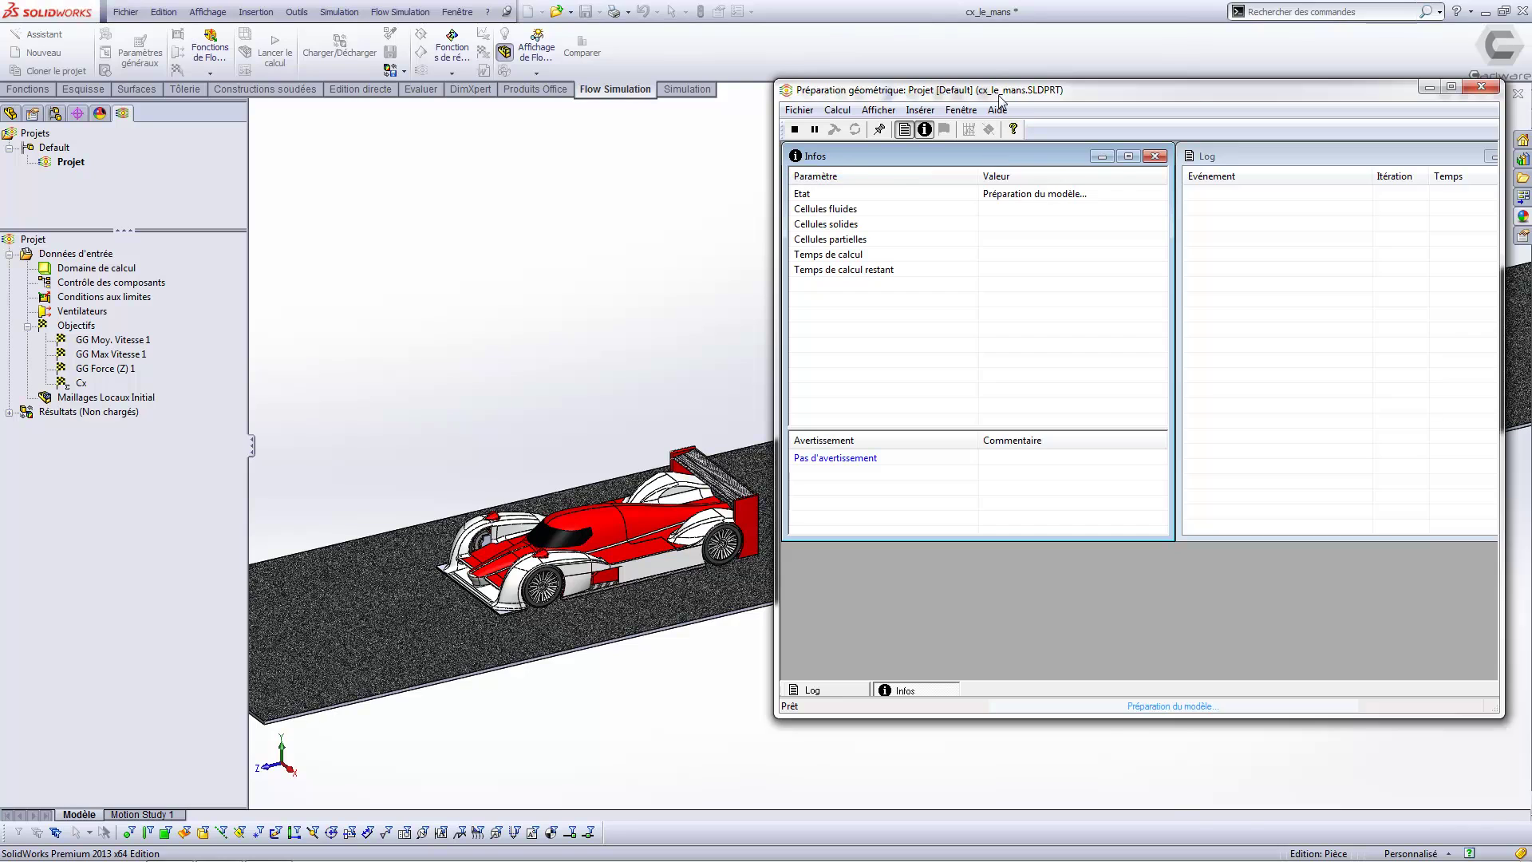
drag(1002, 96, 414, 100)
drag(915, 225, 1321, 219)
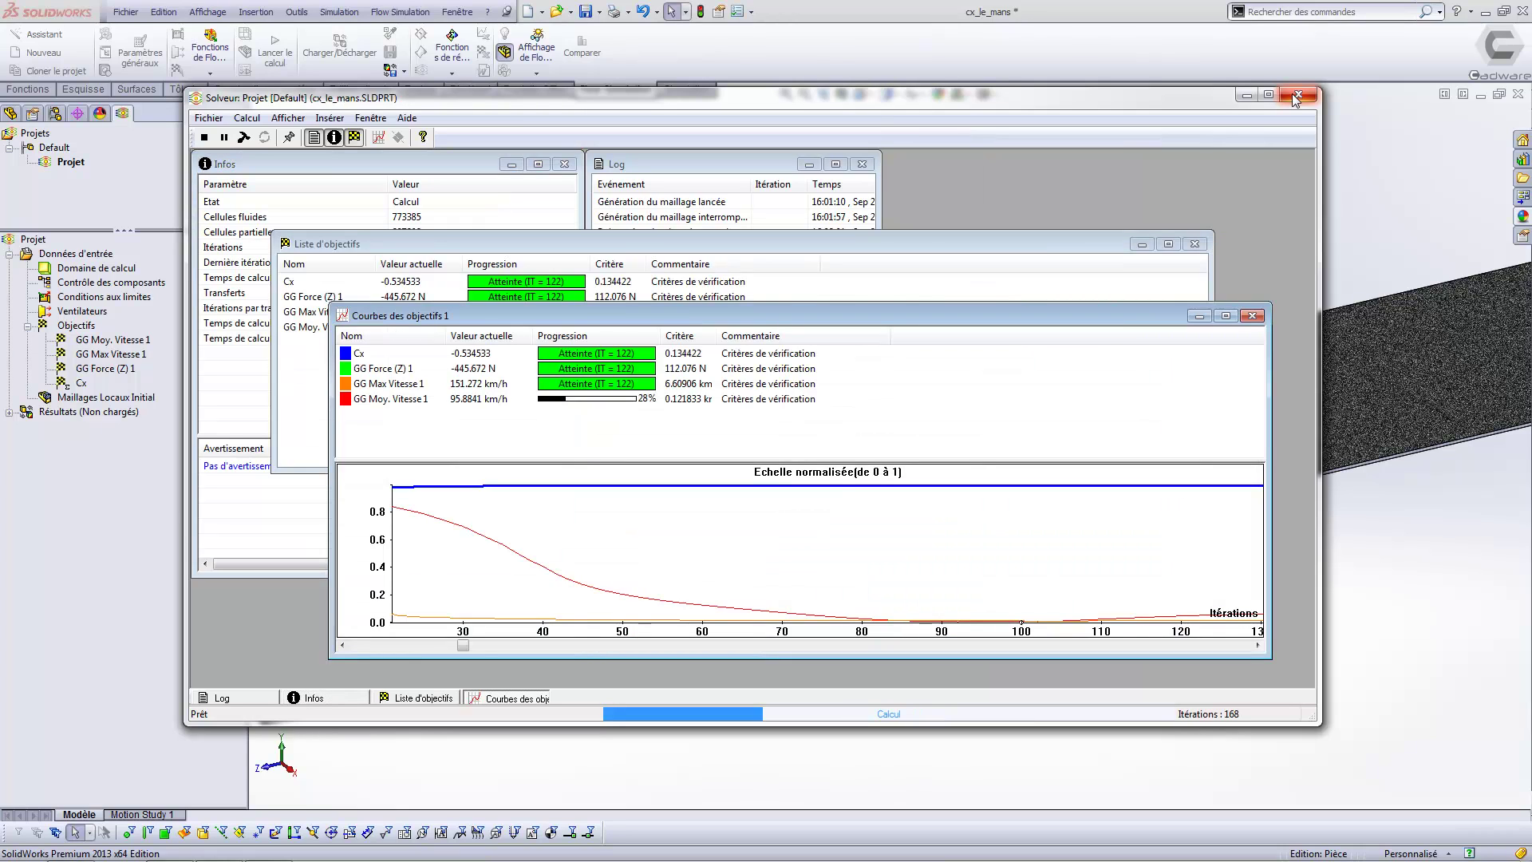
click(1295, 95)
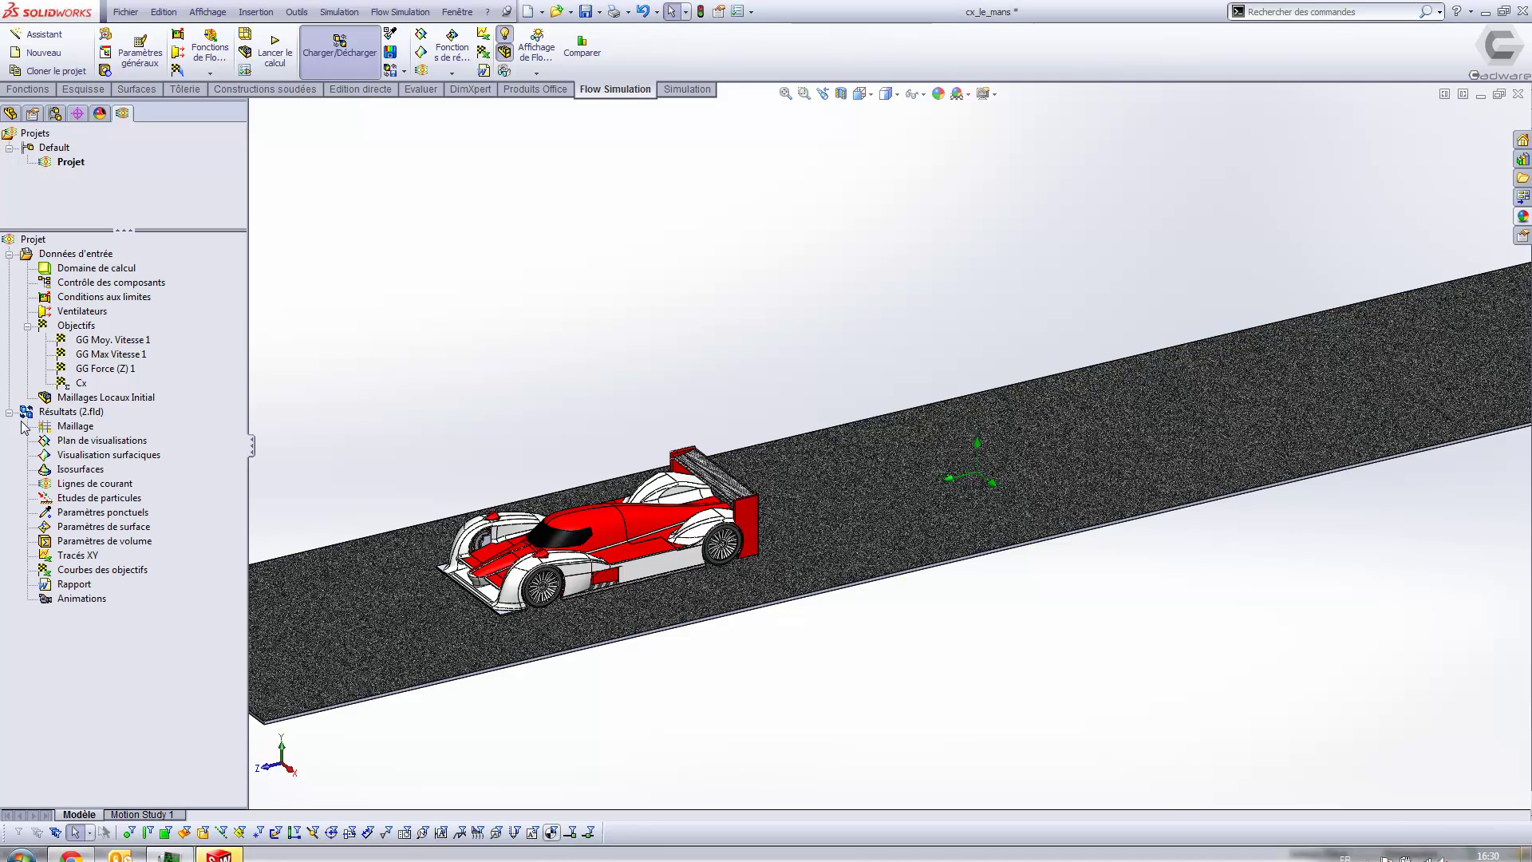
Insert a cut plot of pressure contours on the Droite plane at 0 m offset
right_click(60, 445)
click(90, 451)
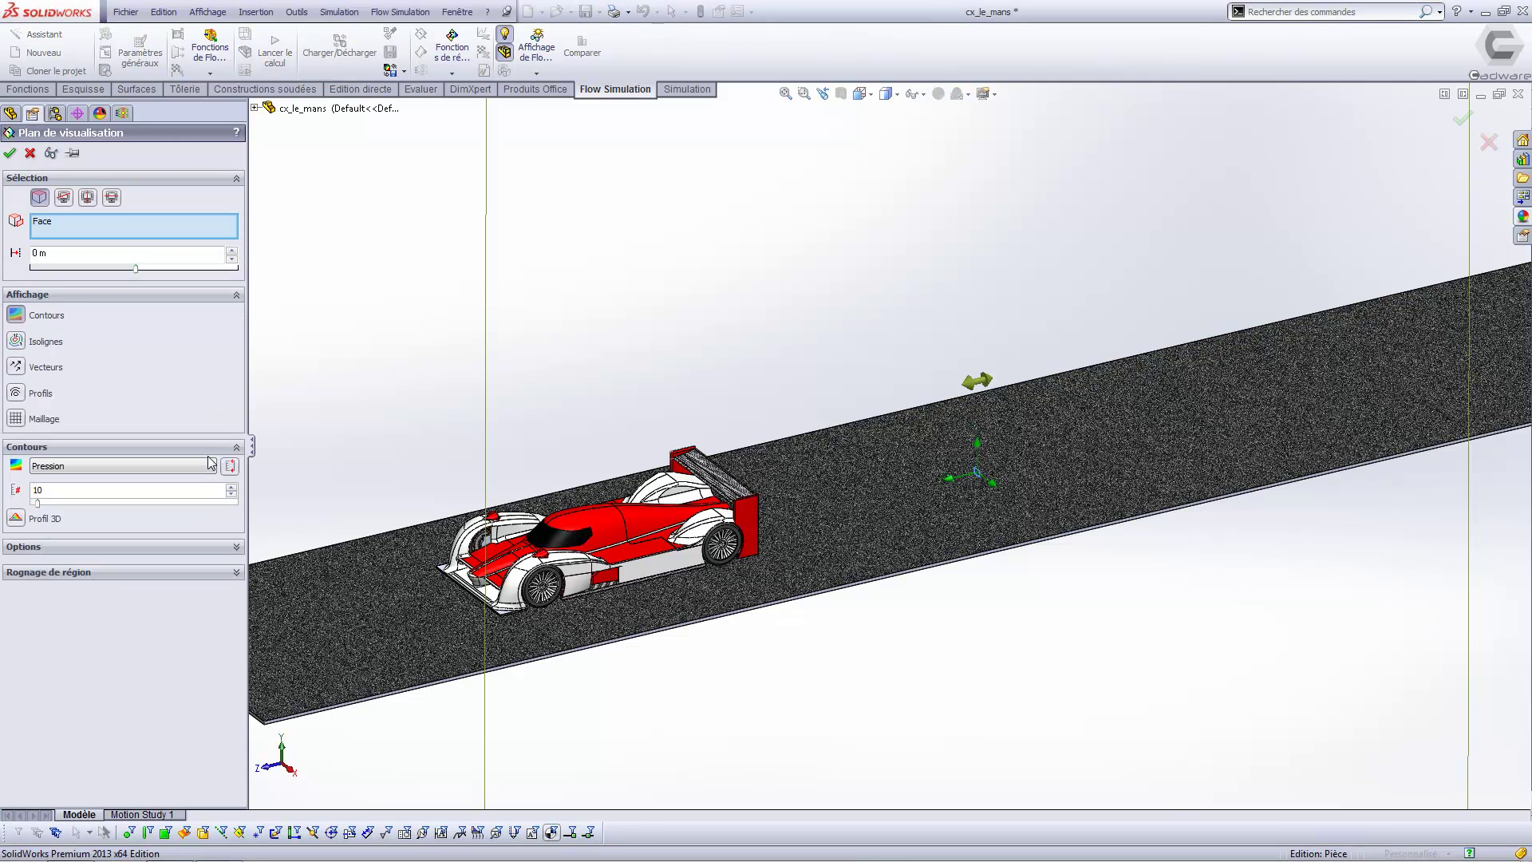
click(256, 108)
click(304, 225)
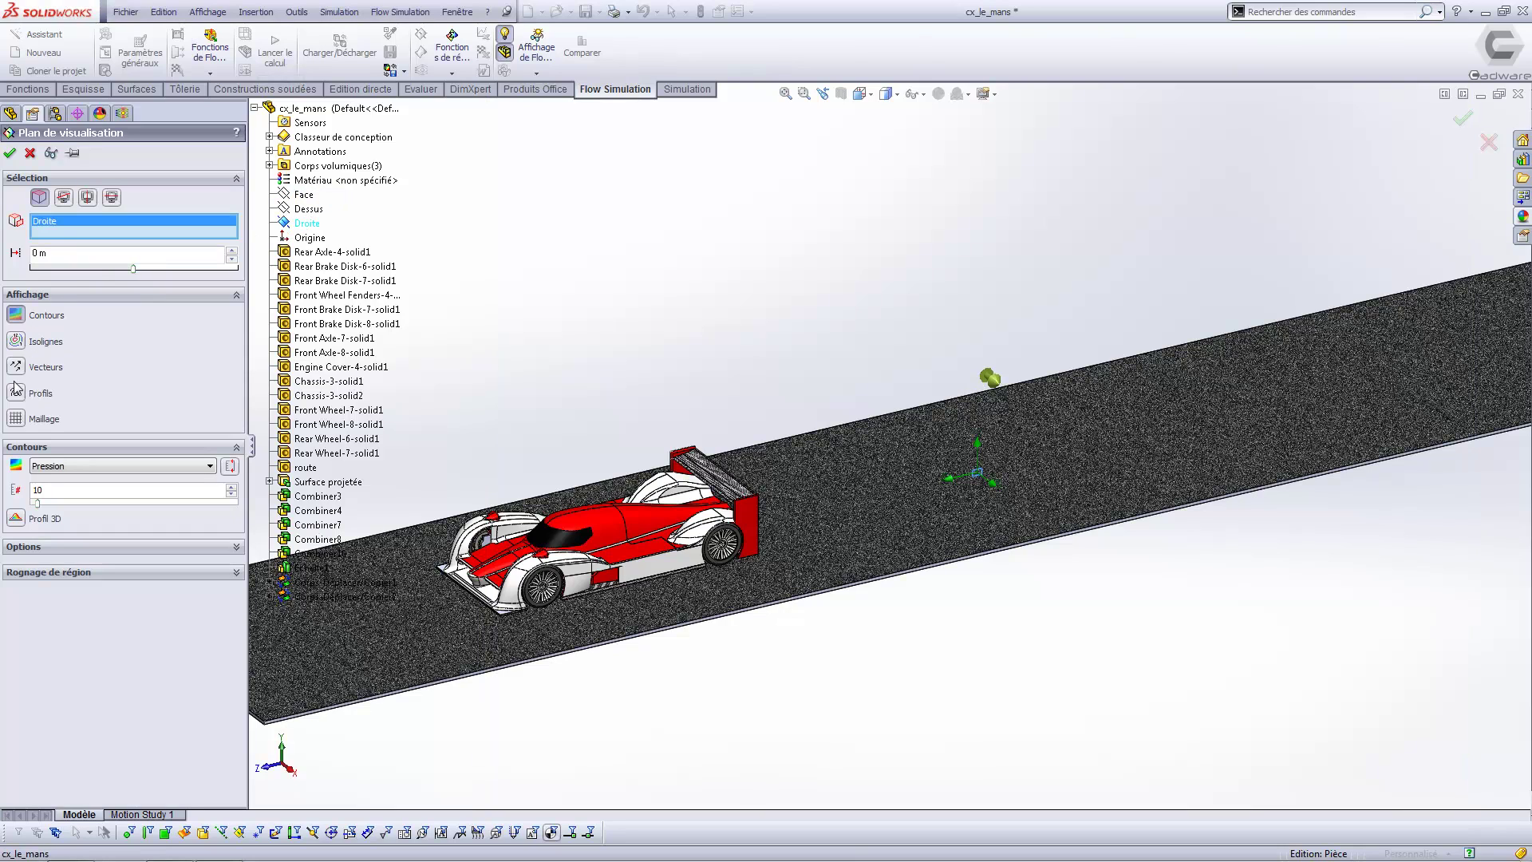
click(9, 153)
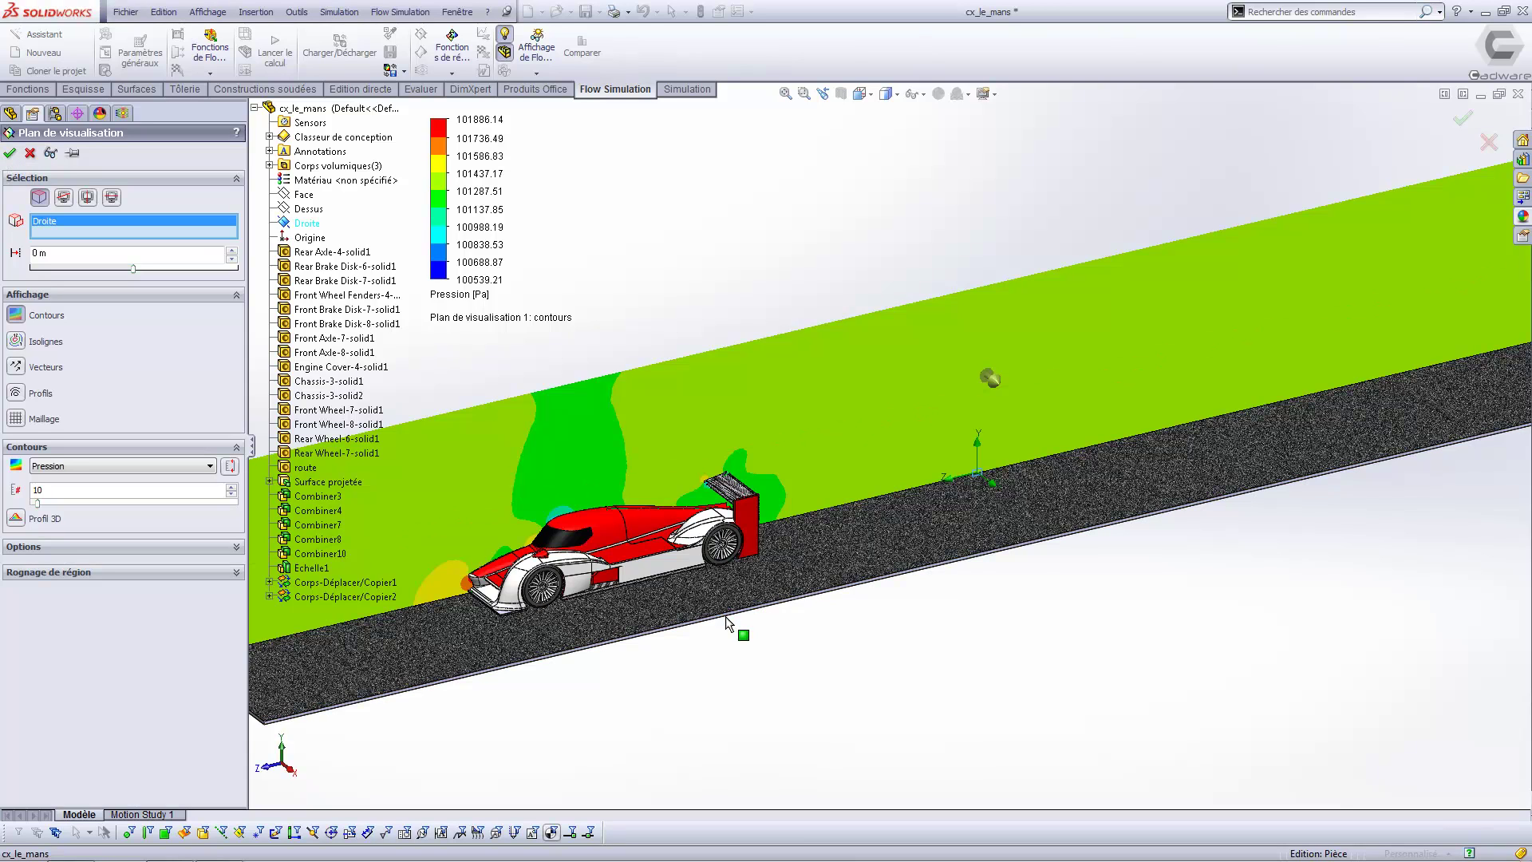
Change the cut plot's contour parameter to velocity (Vitesse)
middle_drag(727, 617, 734, 591)
click(120, 466)
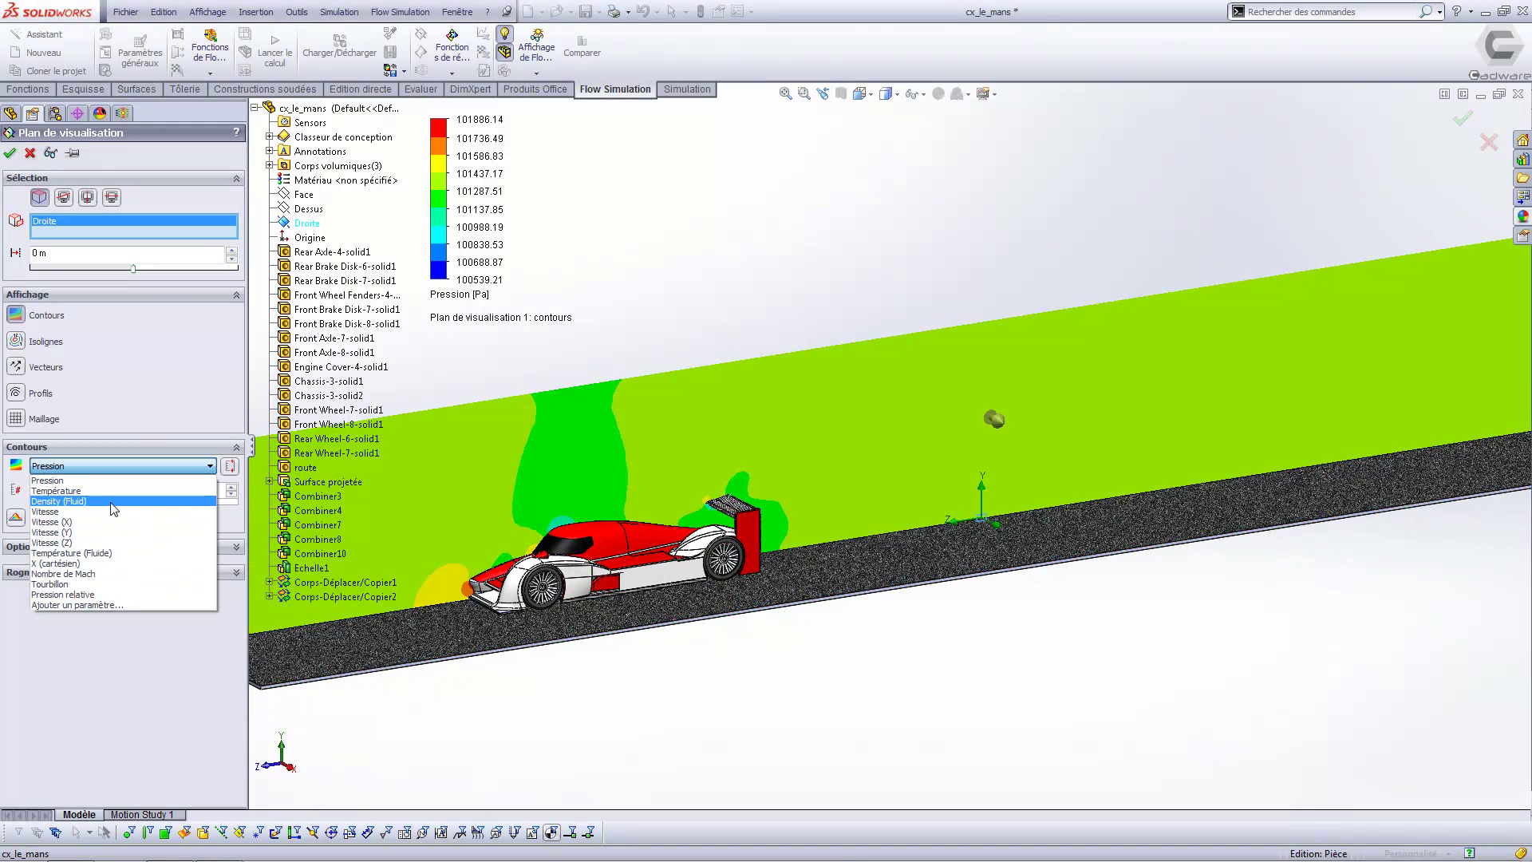
click(121, 506)
Move the colour legend away from the velocity plot and set the number of contour levels to 79
ctrl+middle_drag(663, 320, 921, 274)
click(254, 108)
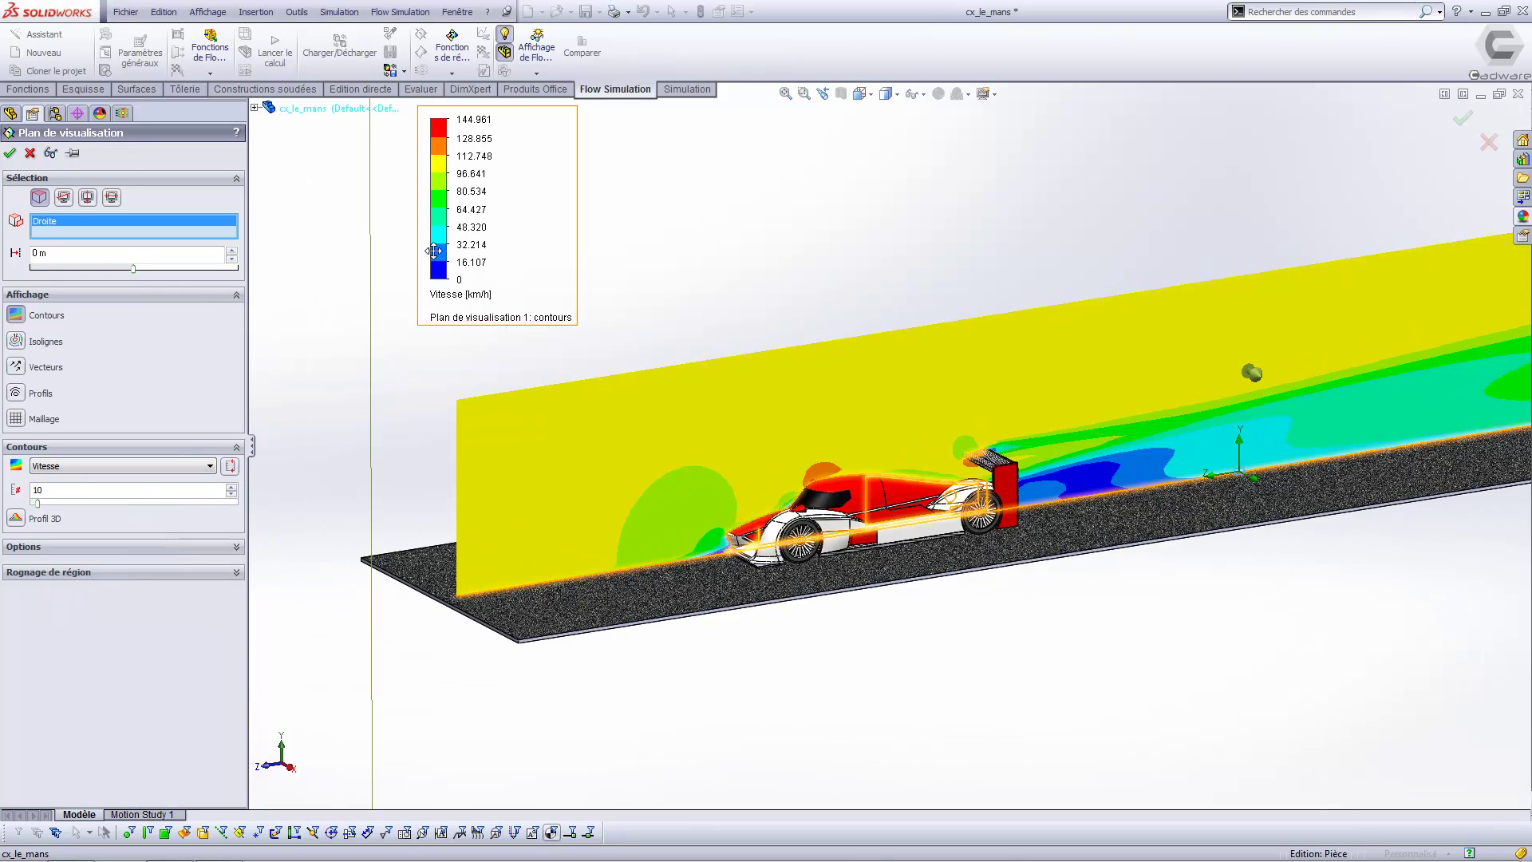
drag(437, 254, 332, 296)
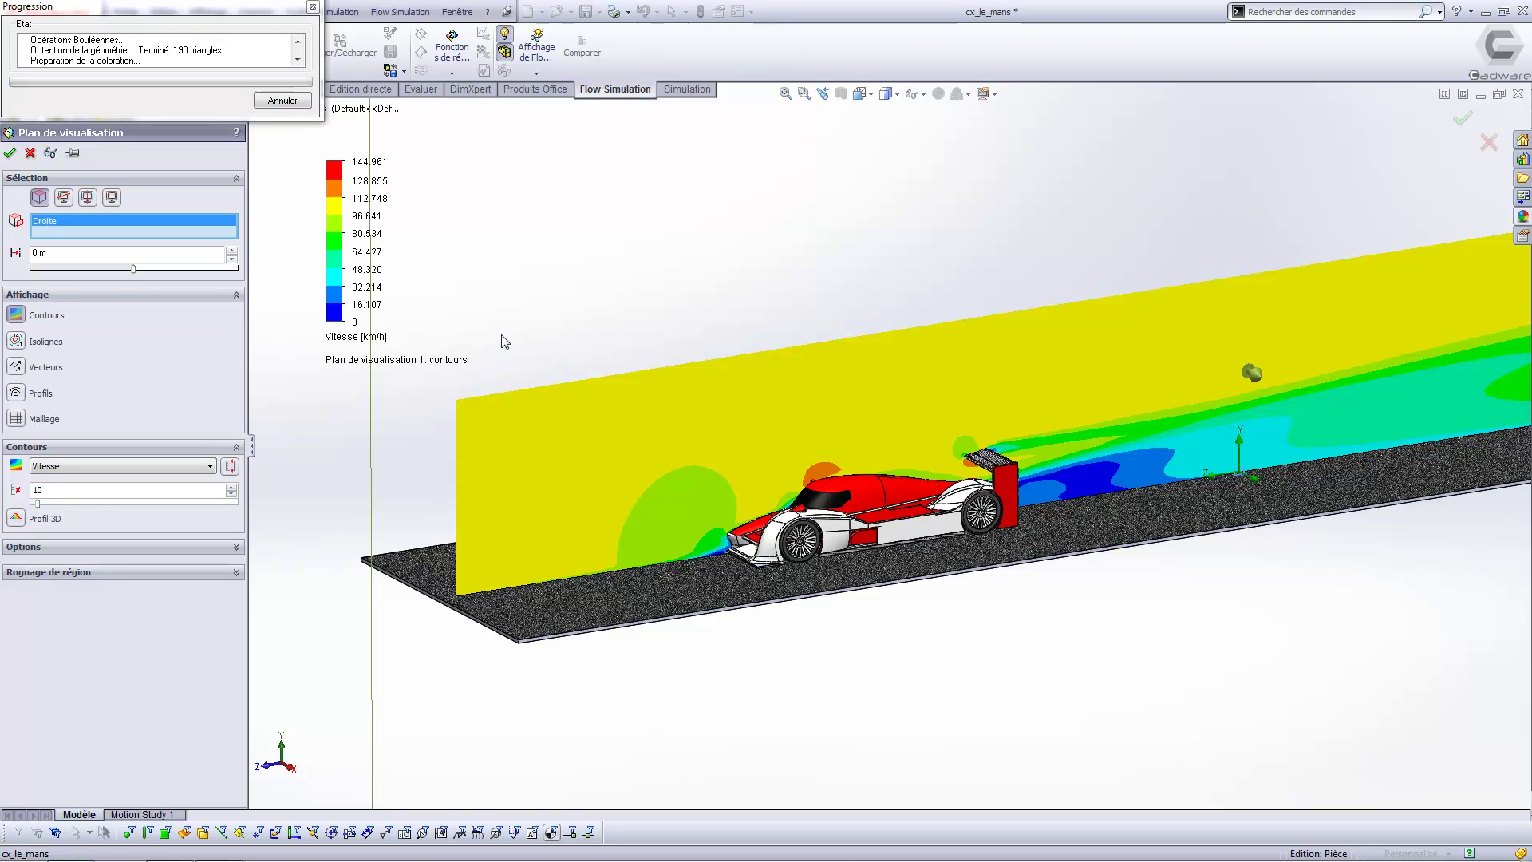
drag(319, 306, 318, 275)
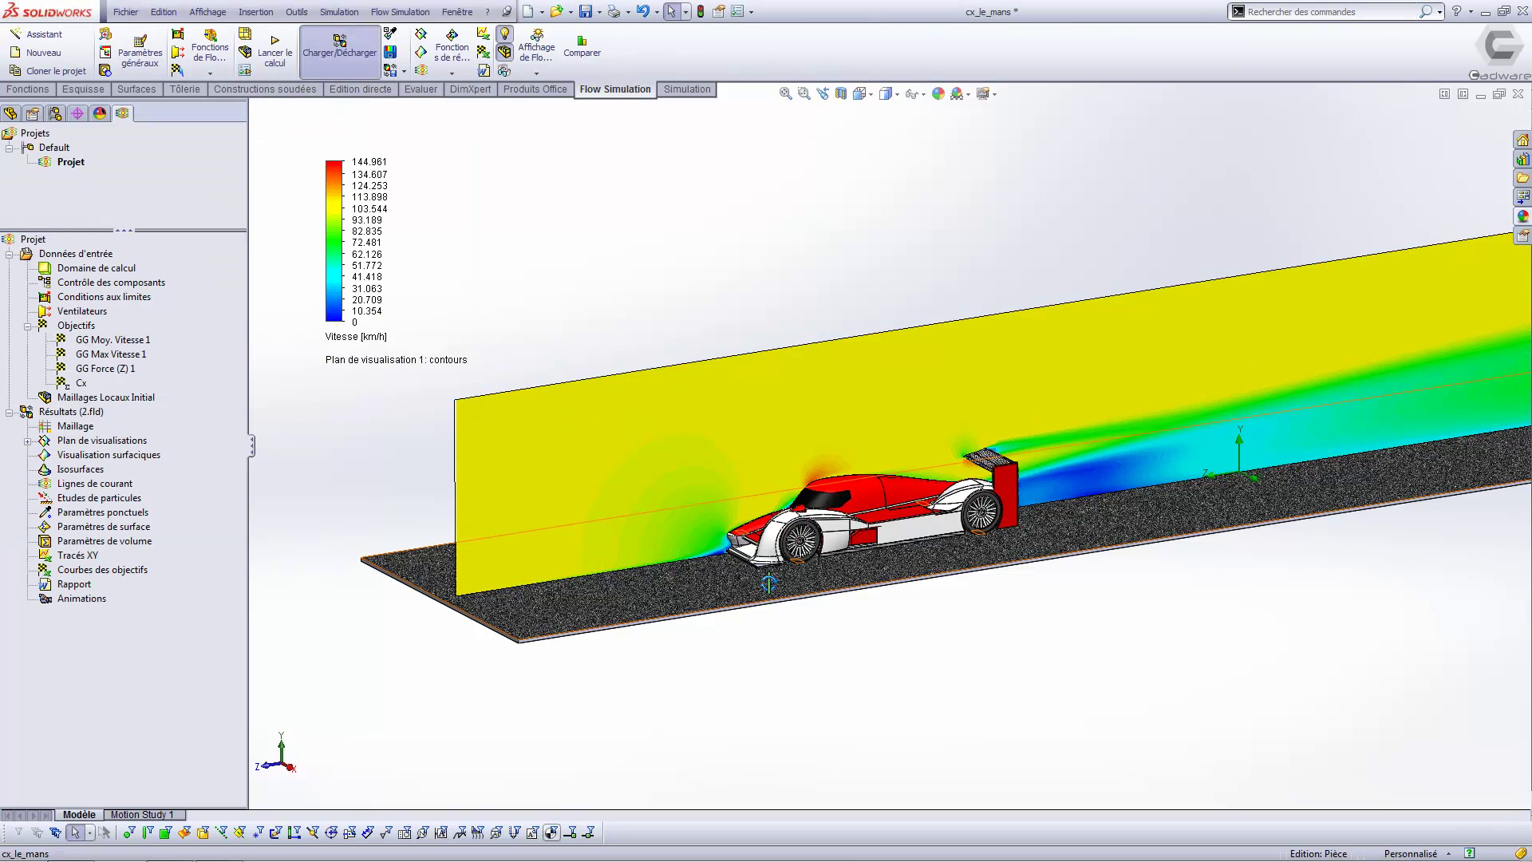
ctrl+middle_drag(963, 678, 875, 726)
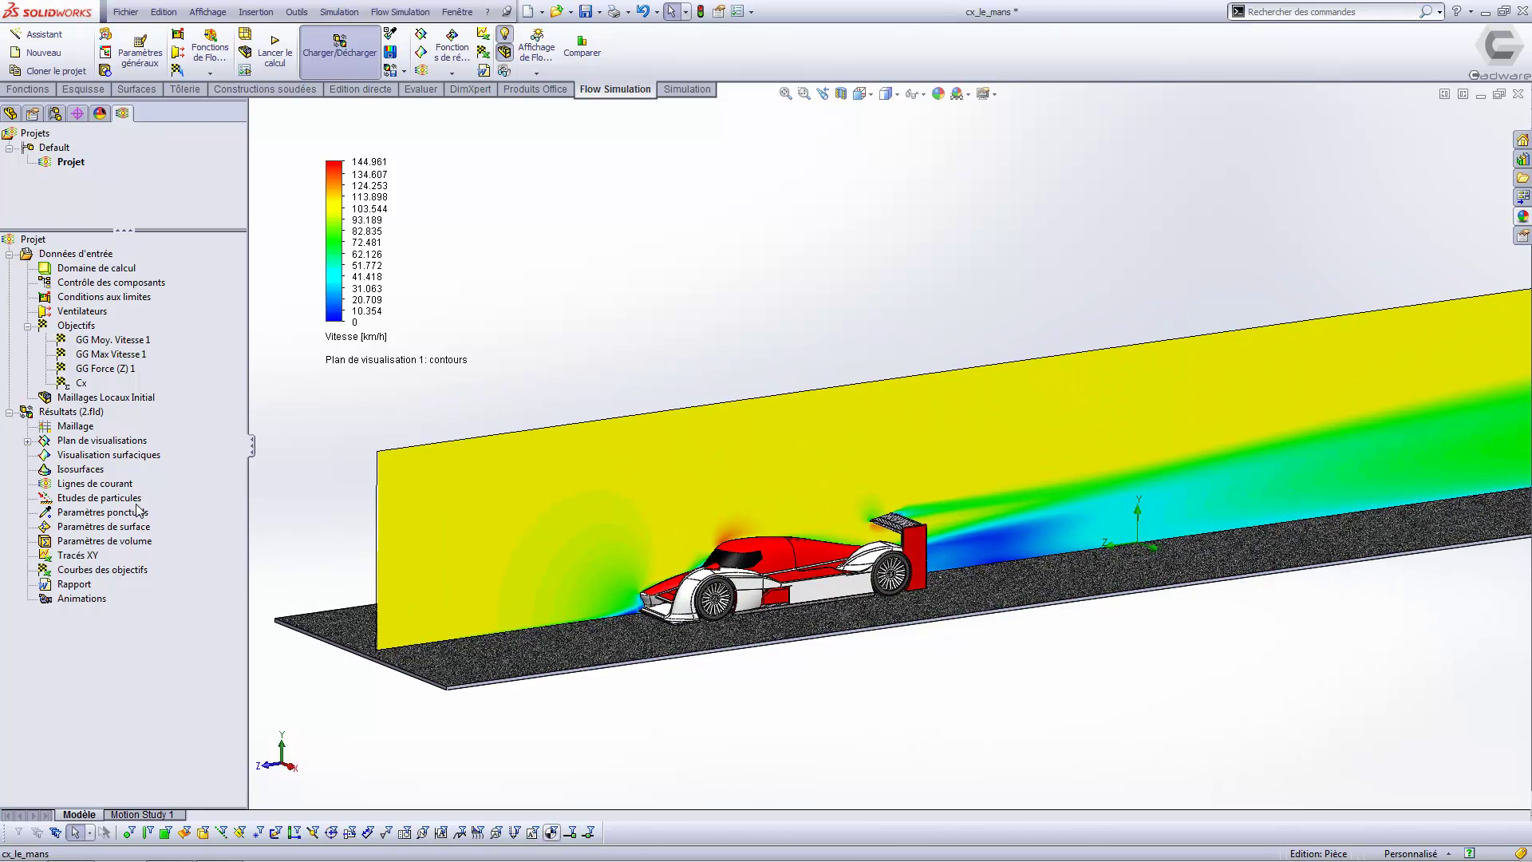
Select the velocity cut plot and try to shift its plane sideways relative to the car
click(28, 440)
click(120, 454)
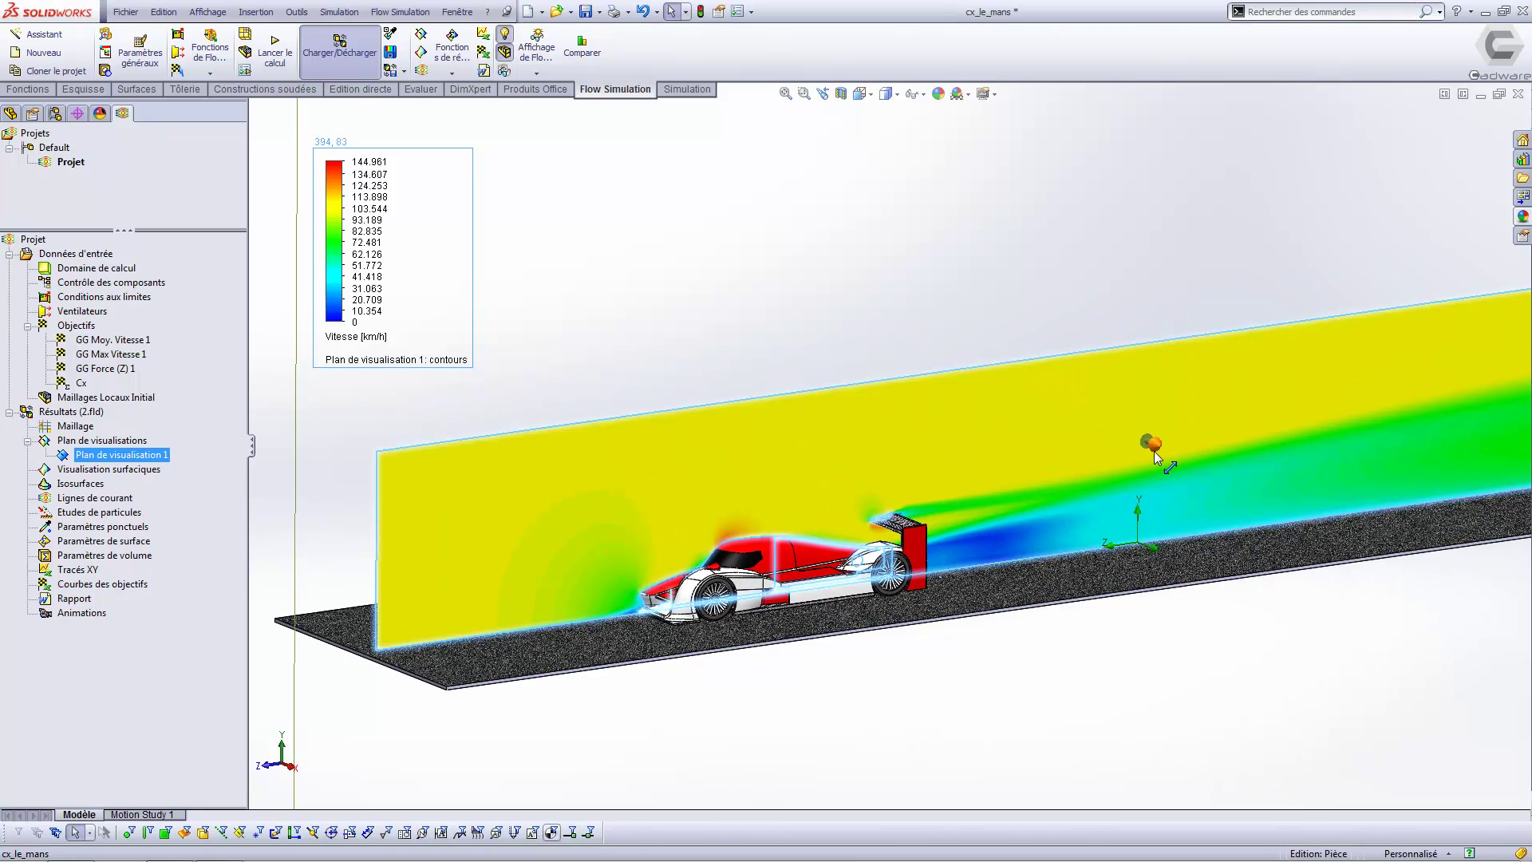
mouse_move(1145, 440)
mouse_down()
mouse_move(1109, 414)
mouse_move(1166, 457)
mouse_move(1156, 444)
mouse_up()
Edit the velocity cut plot to add flow lines (Profils) over the contours
right_click(175, 457)
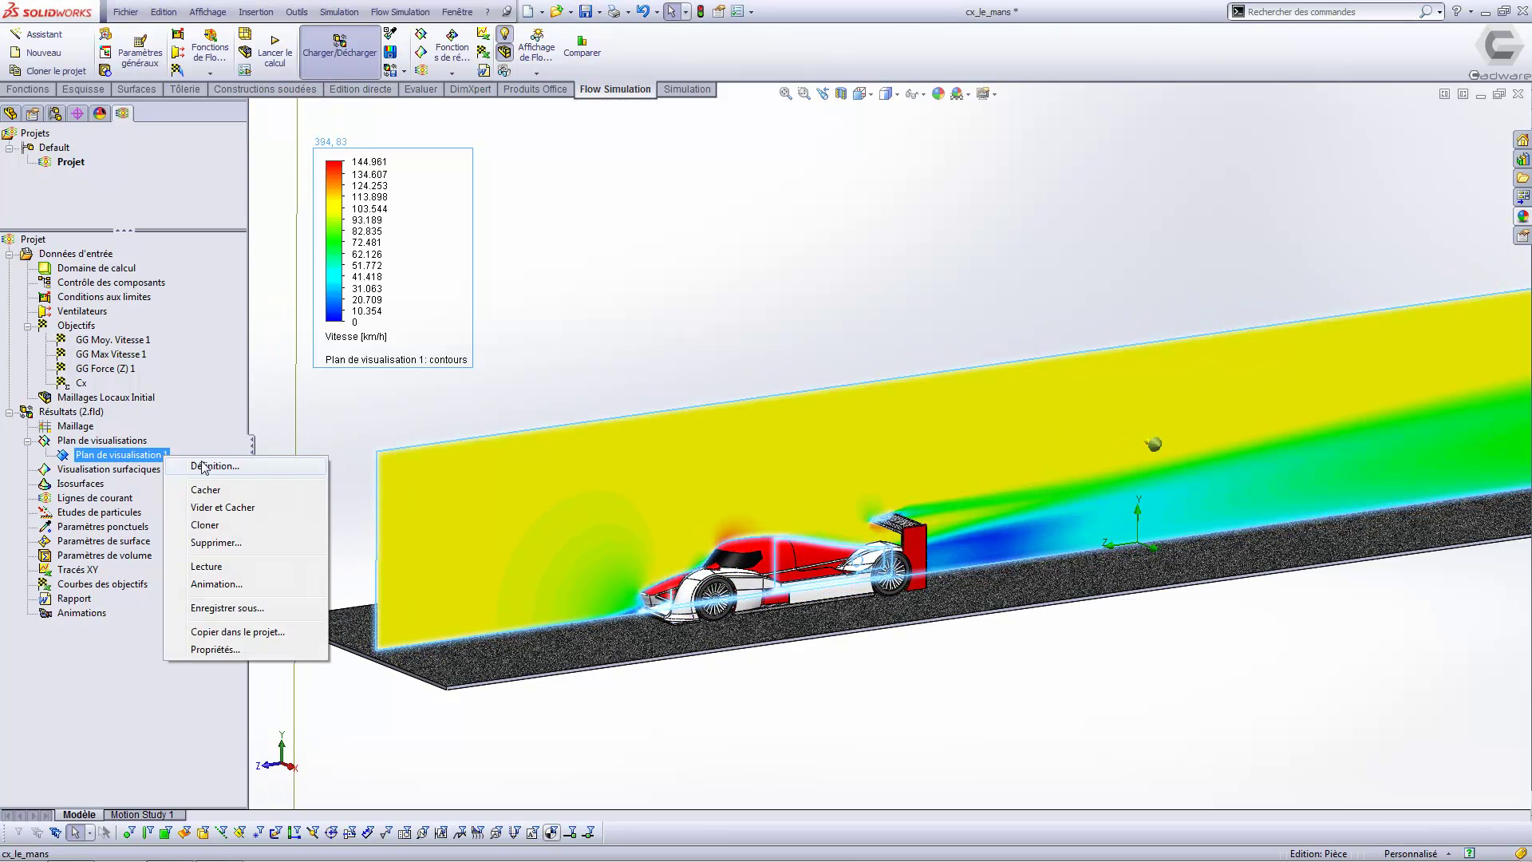
click(205, 466)
click(16, 394)
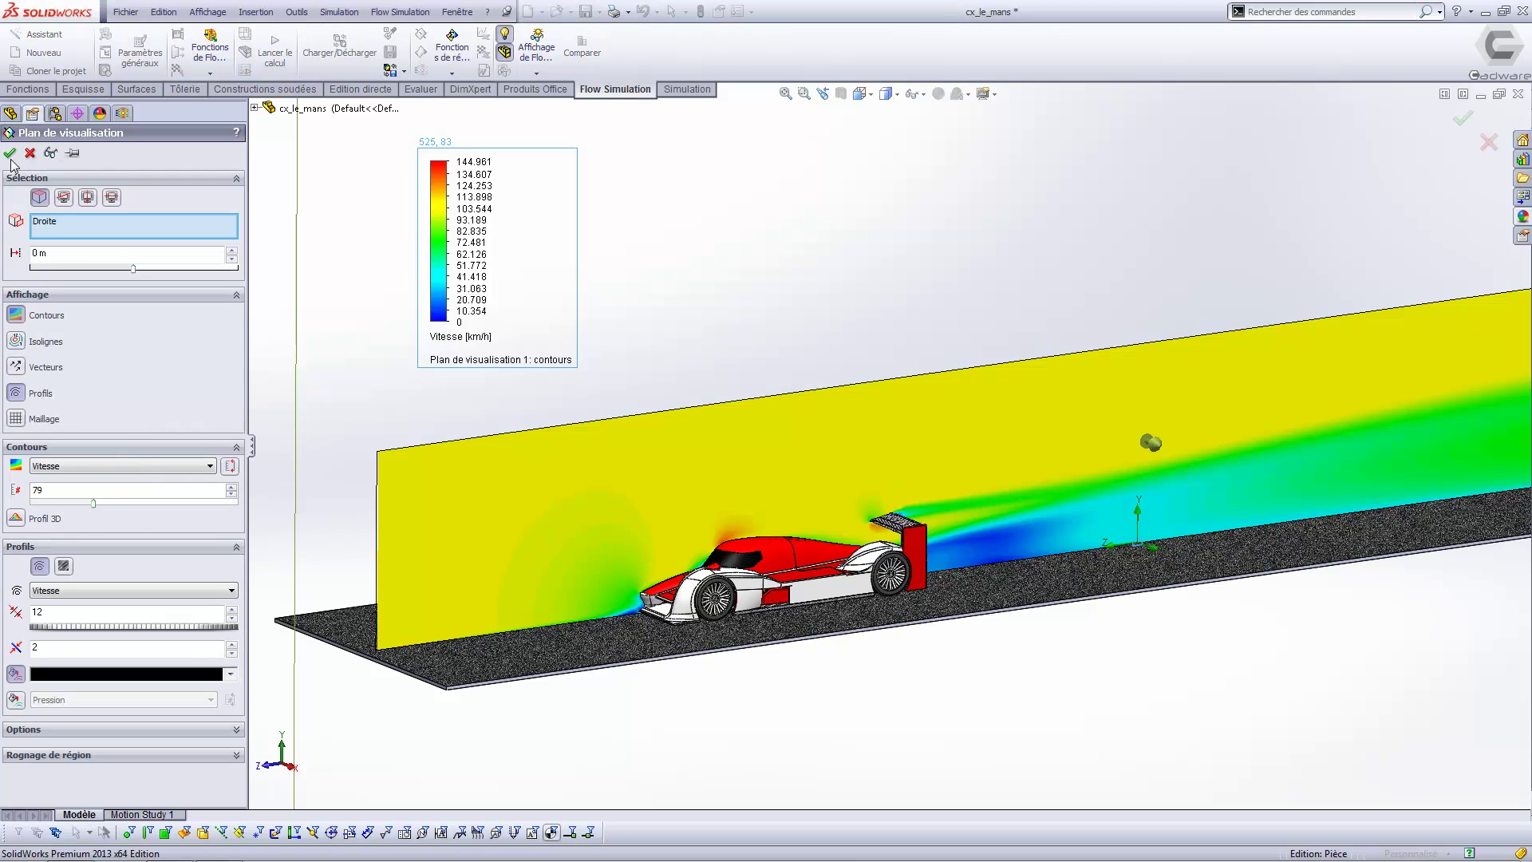
click(10, 153)
Hide all the cut plots so only the car and road remain in view
scroll(830, 561, down, 5)
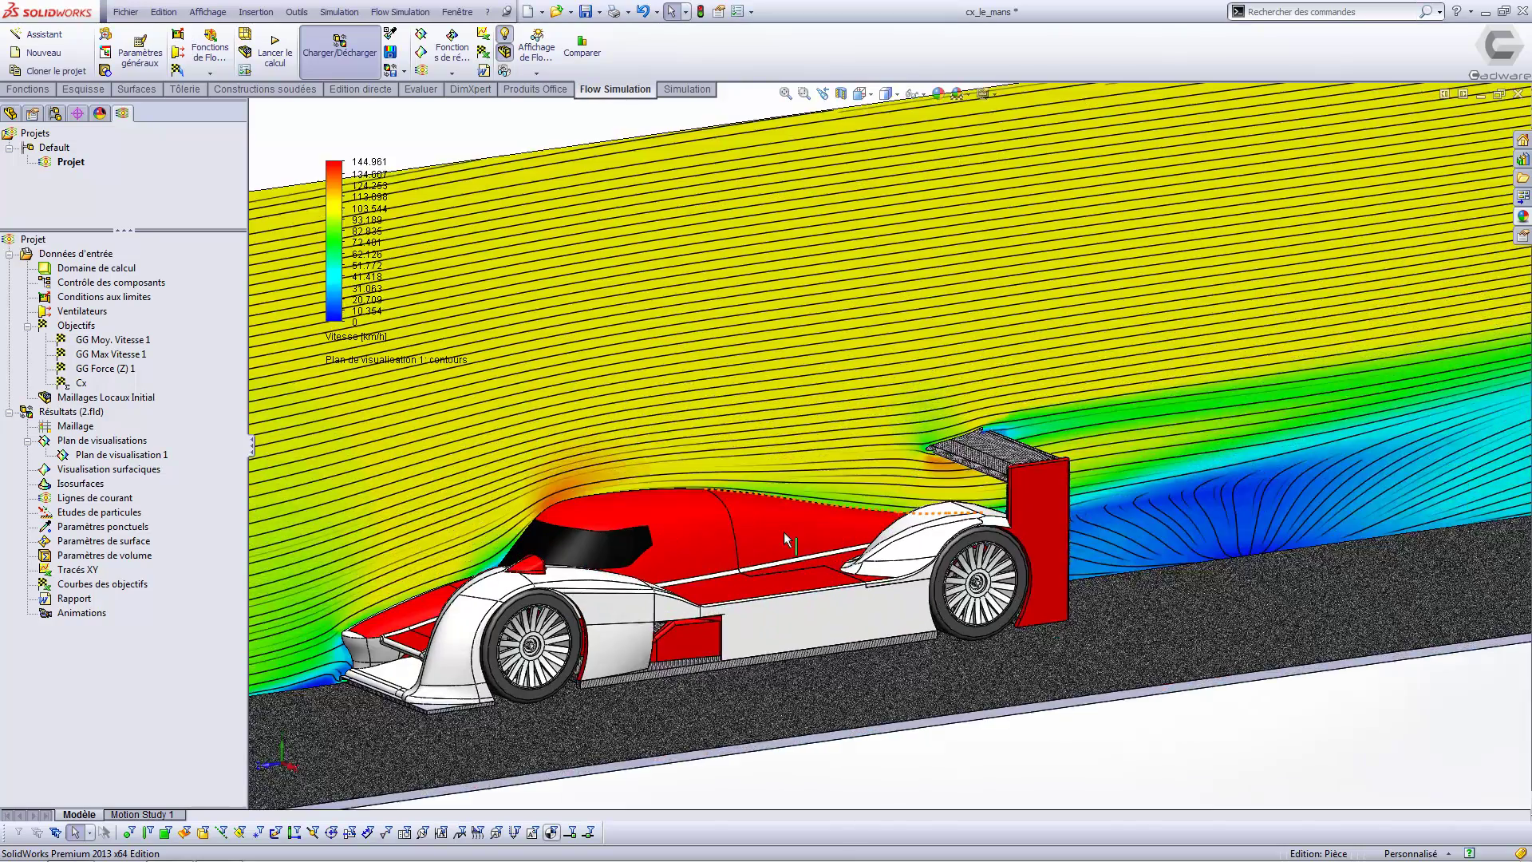
scroll(785, 531, down, 2)
middle_drag(787, 530, 791, 517)
scroll(794, 519, up, 2)
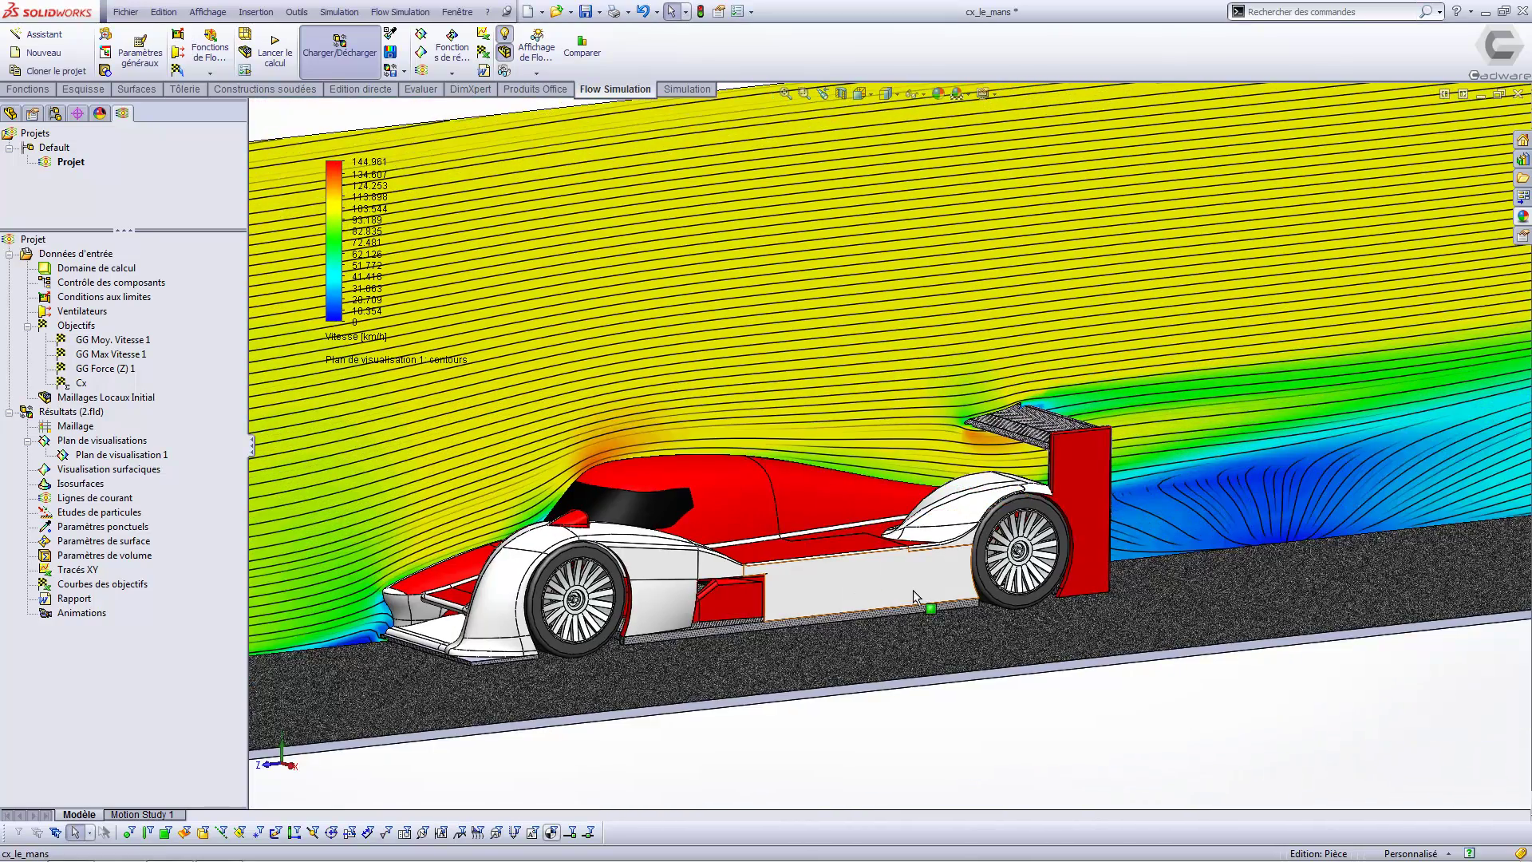
scroll(913, 591, up, 2)
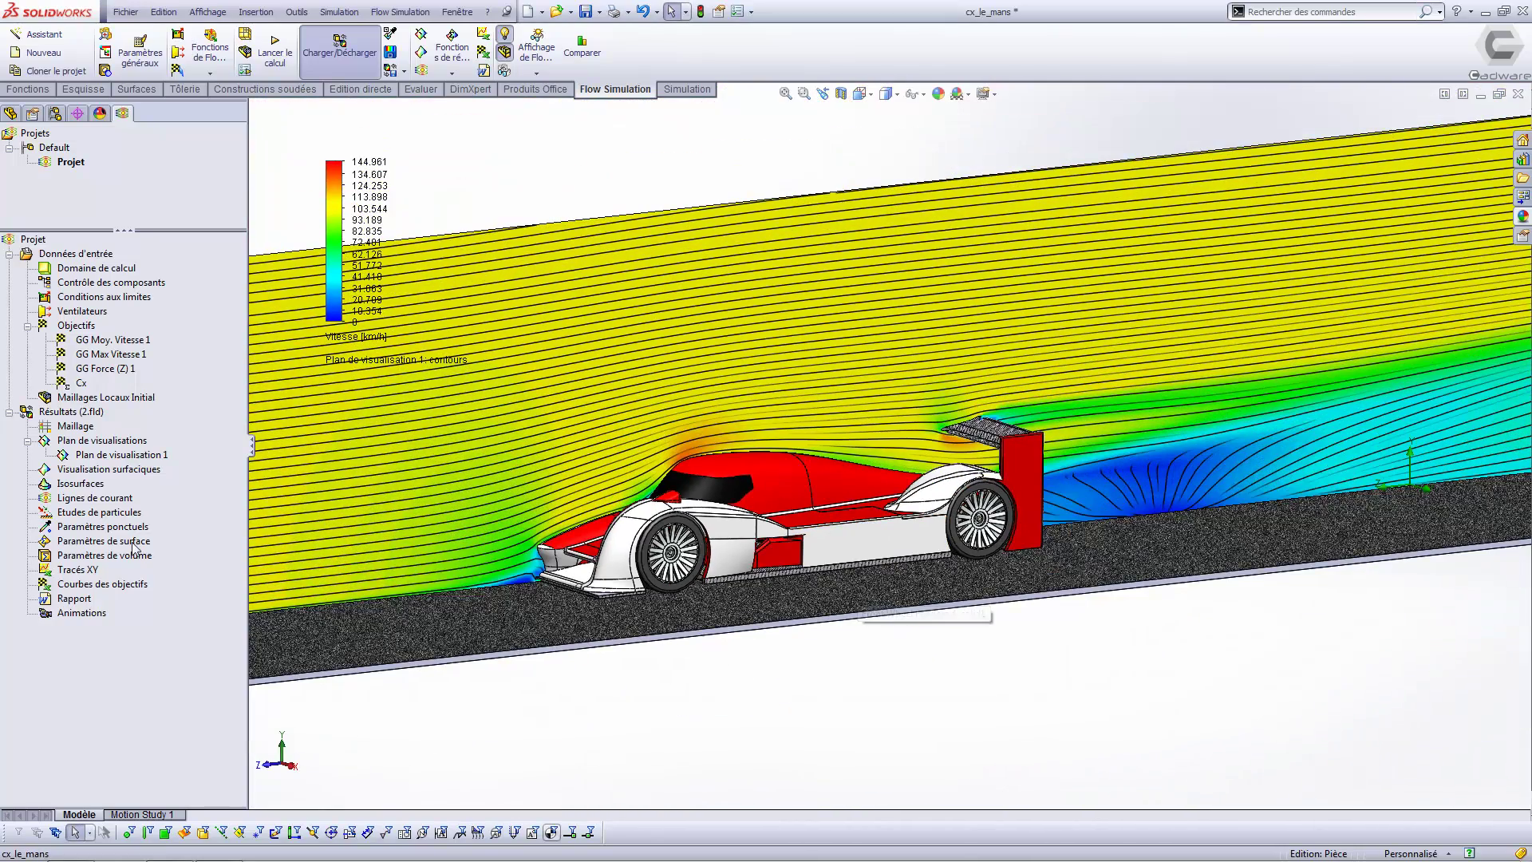
right_click(119, 444)
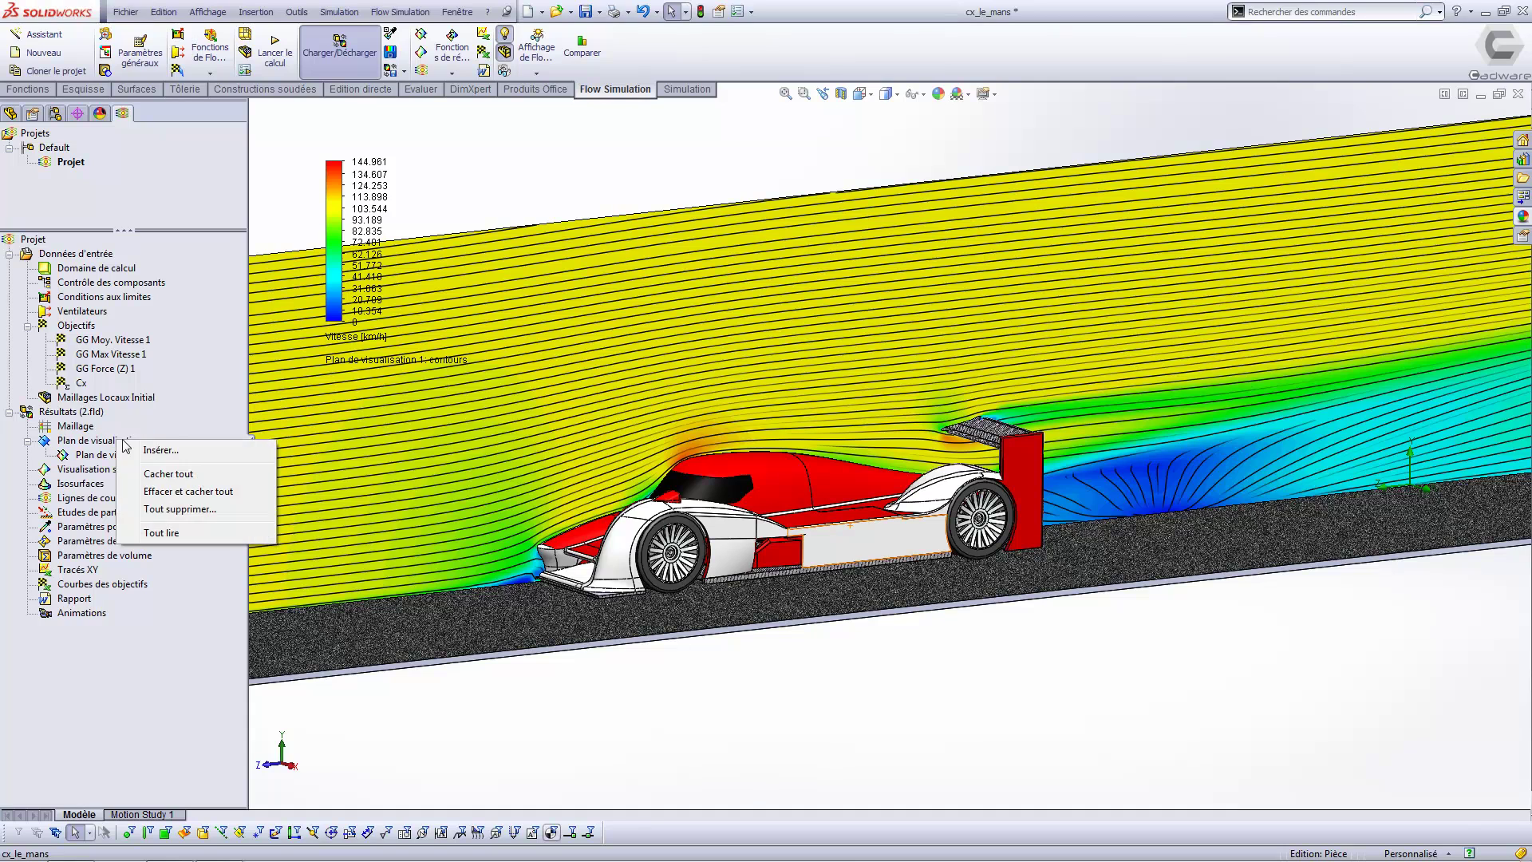
click(151, 477)
scroll(467, 676, up, 2)
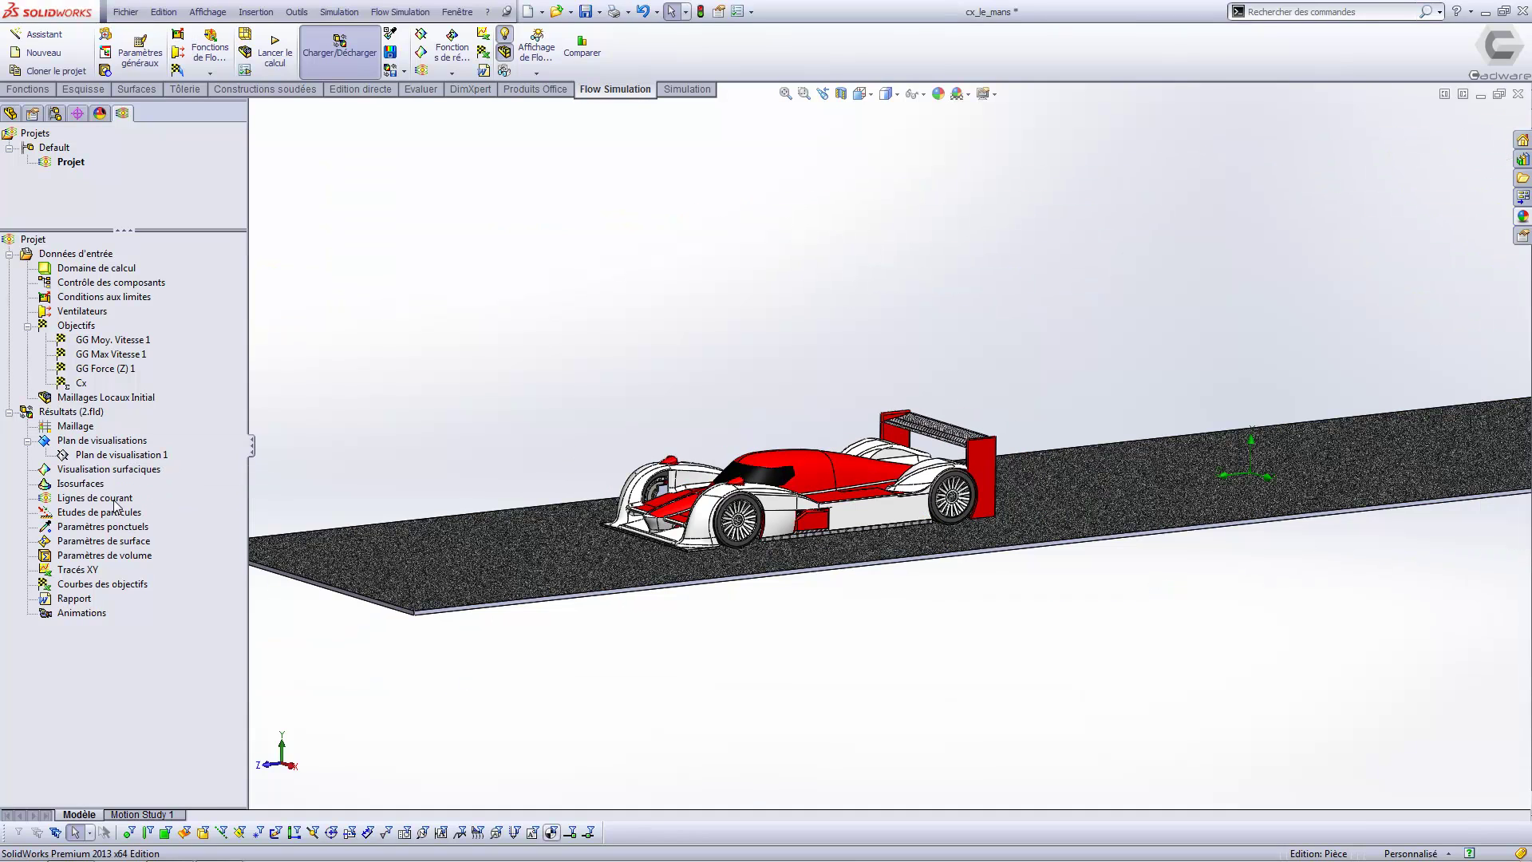
Insert a new set of flow trajectories (Lignes de courant) with starting points on the Face plane
right_click(116, 505)
click(148, 513)
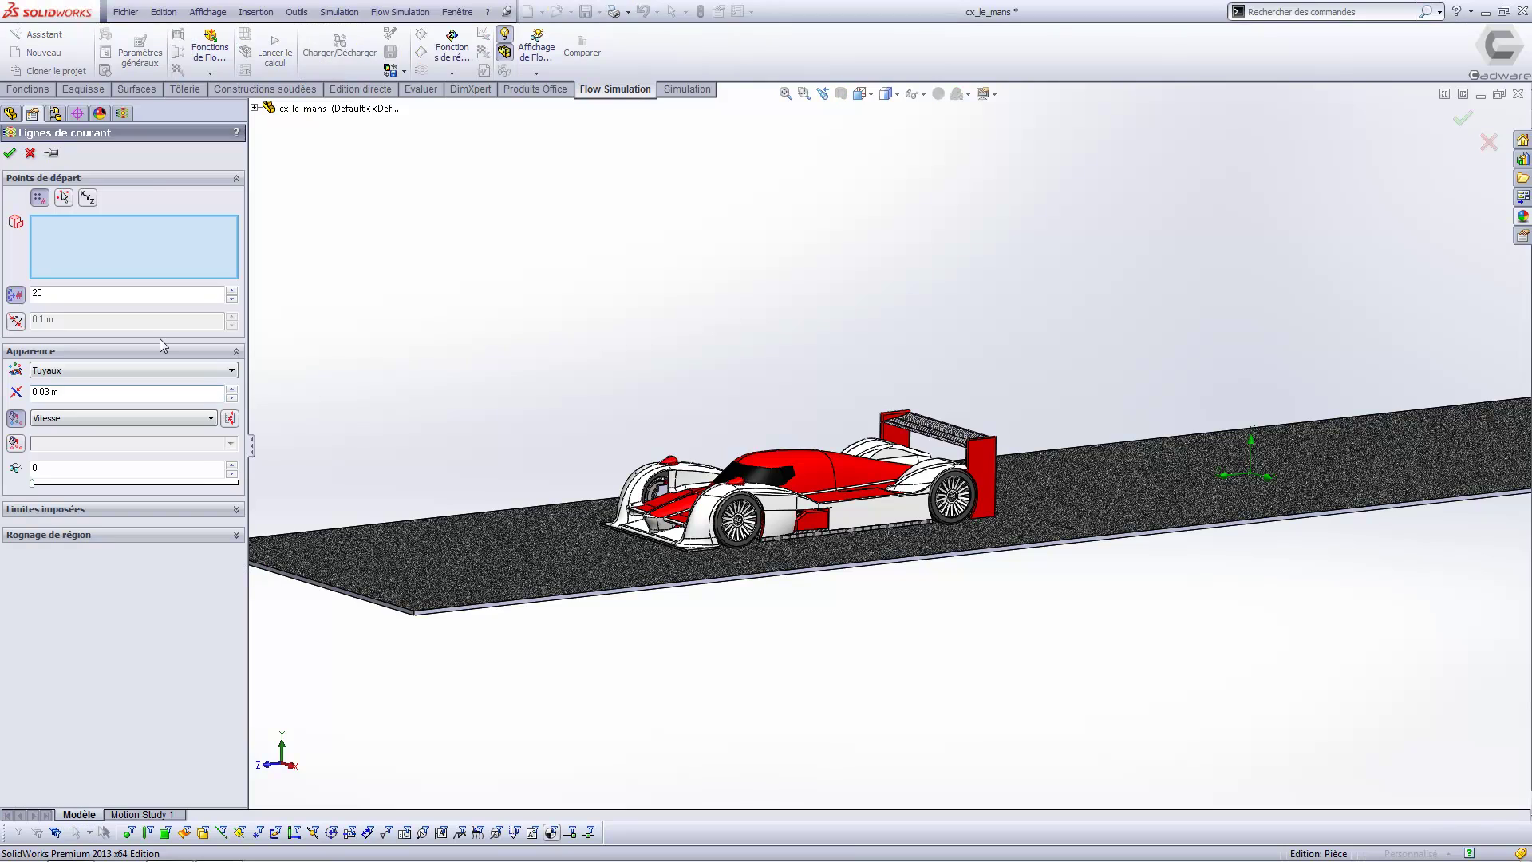
click(255, 108)
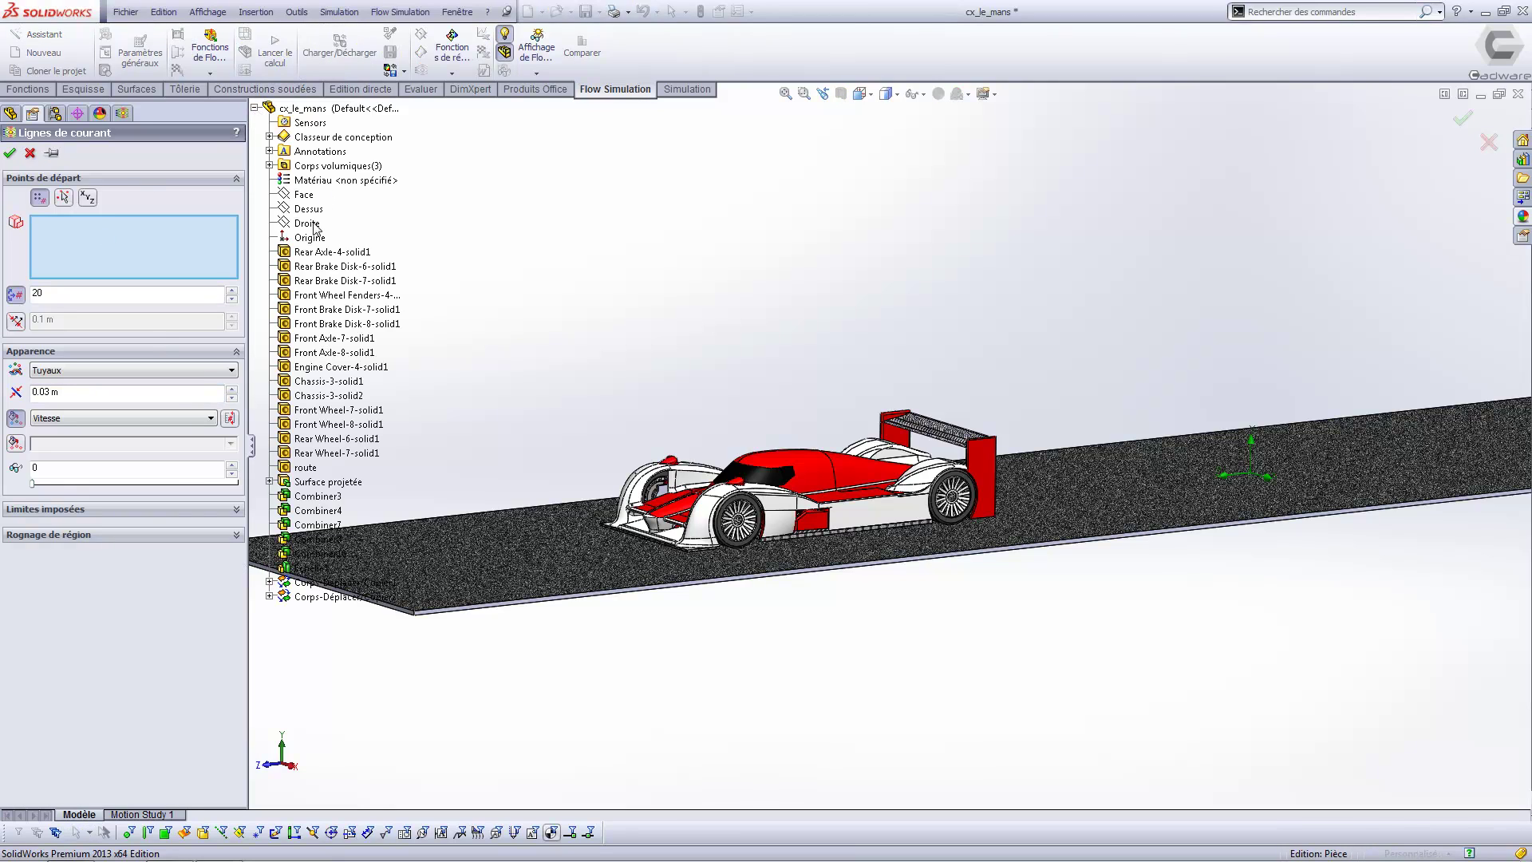
click(303, 197)
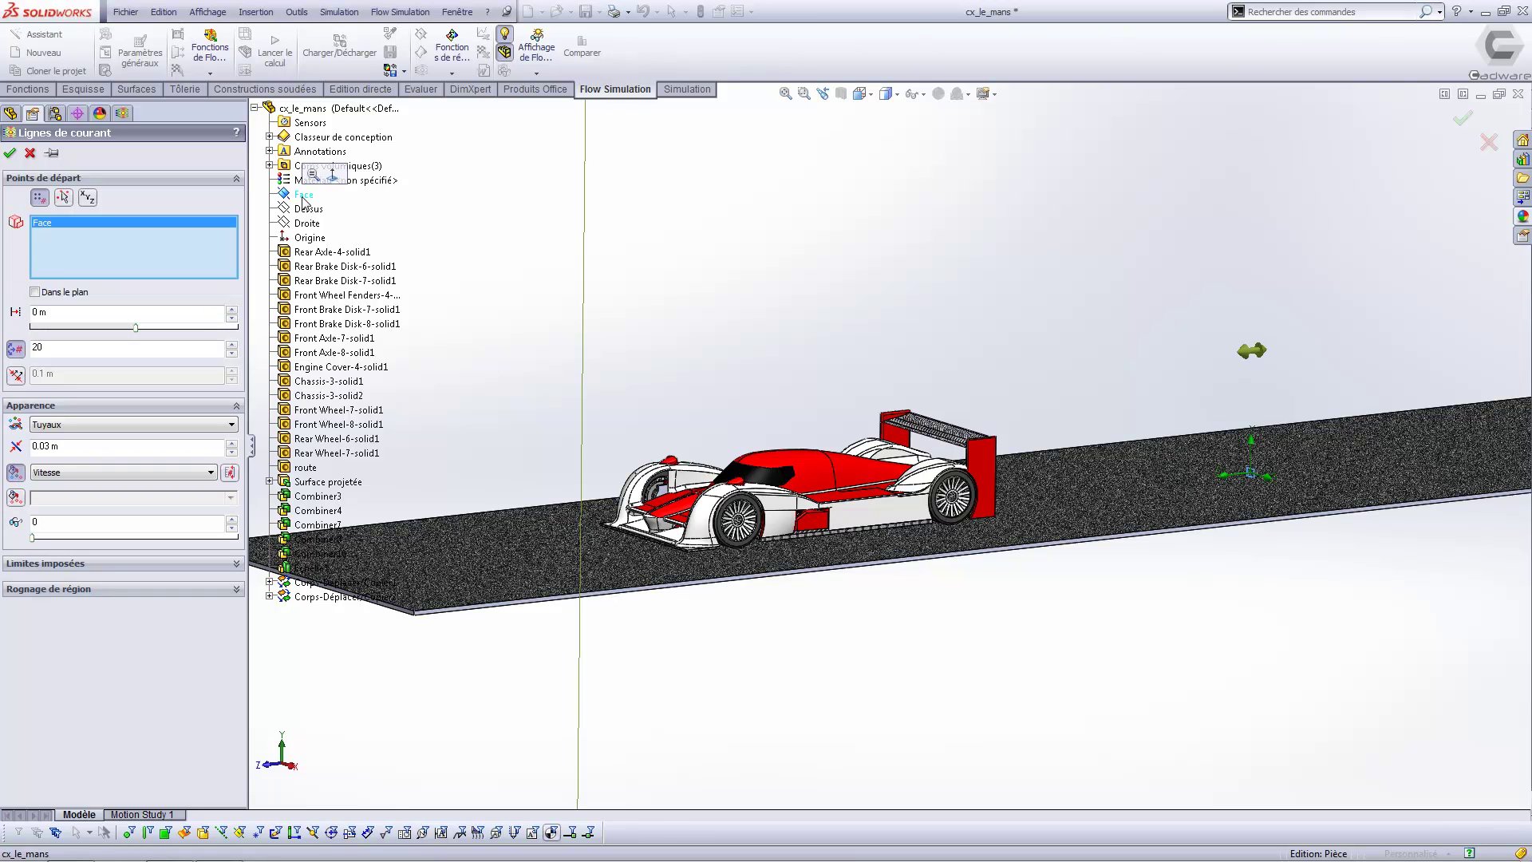
Move the trajectories' starting plane ahead of the car's nose, to an offset of about 12.83 m
scroll(790, 575, down, 5)
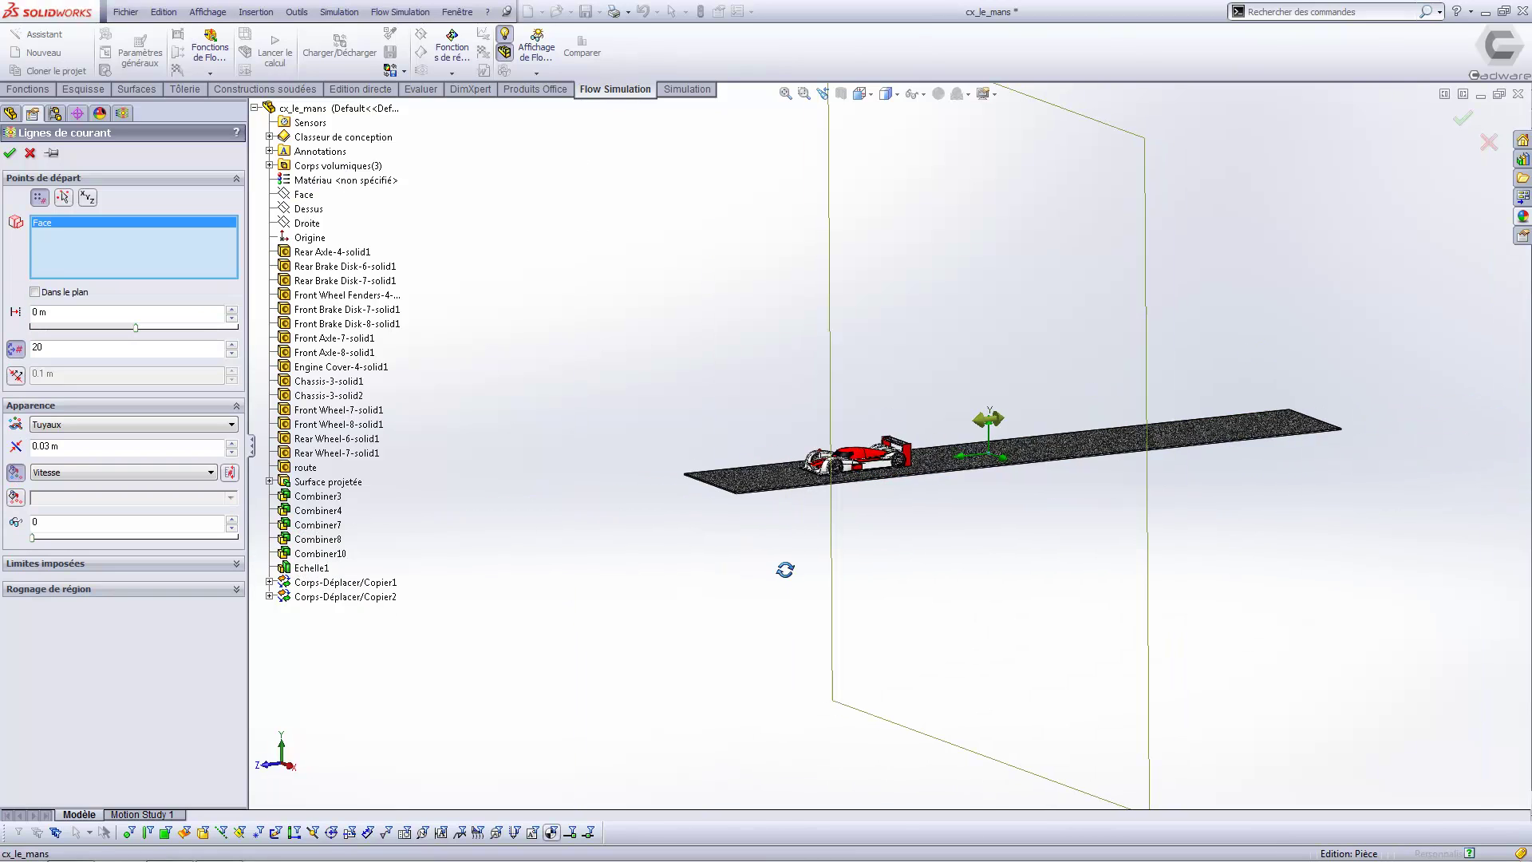
drag(988, 420, 818, 437)
middle_drag(763, 515, 727, 515)
drag(794, 437, 698, 444)
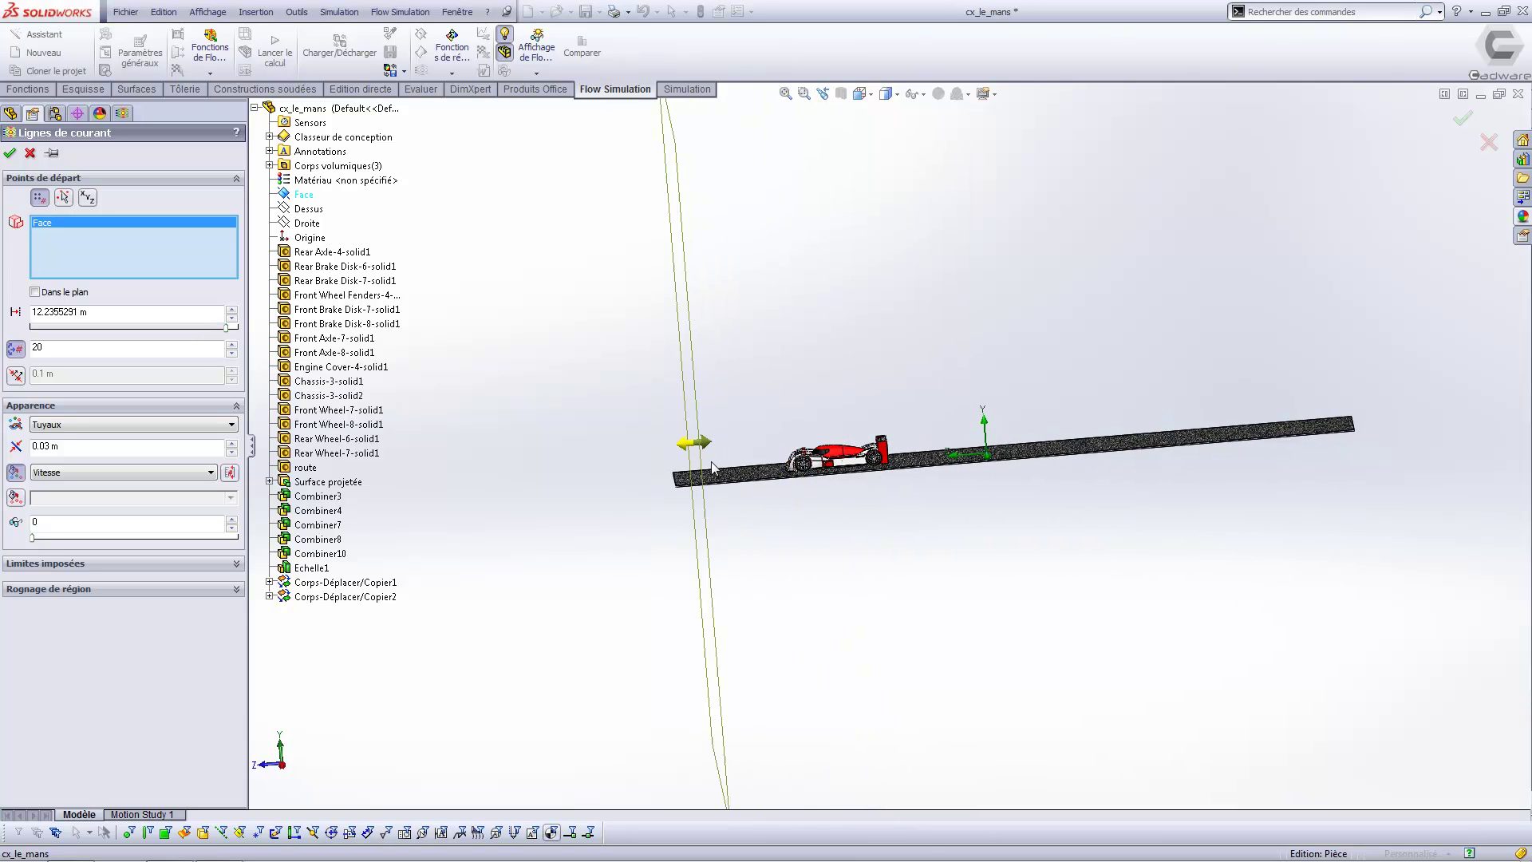
middle_drag(758, 509, 799, 509)
scroll(850, 435, down, 5)
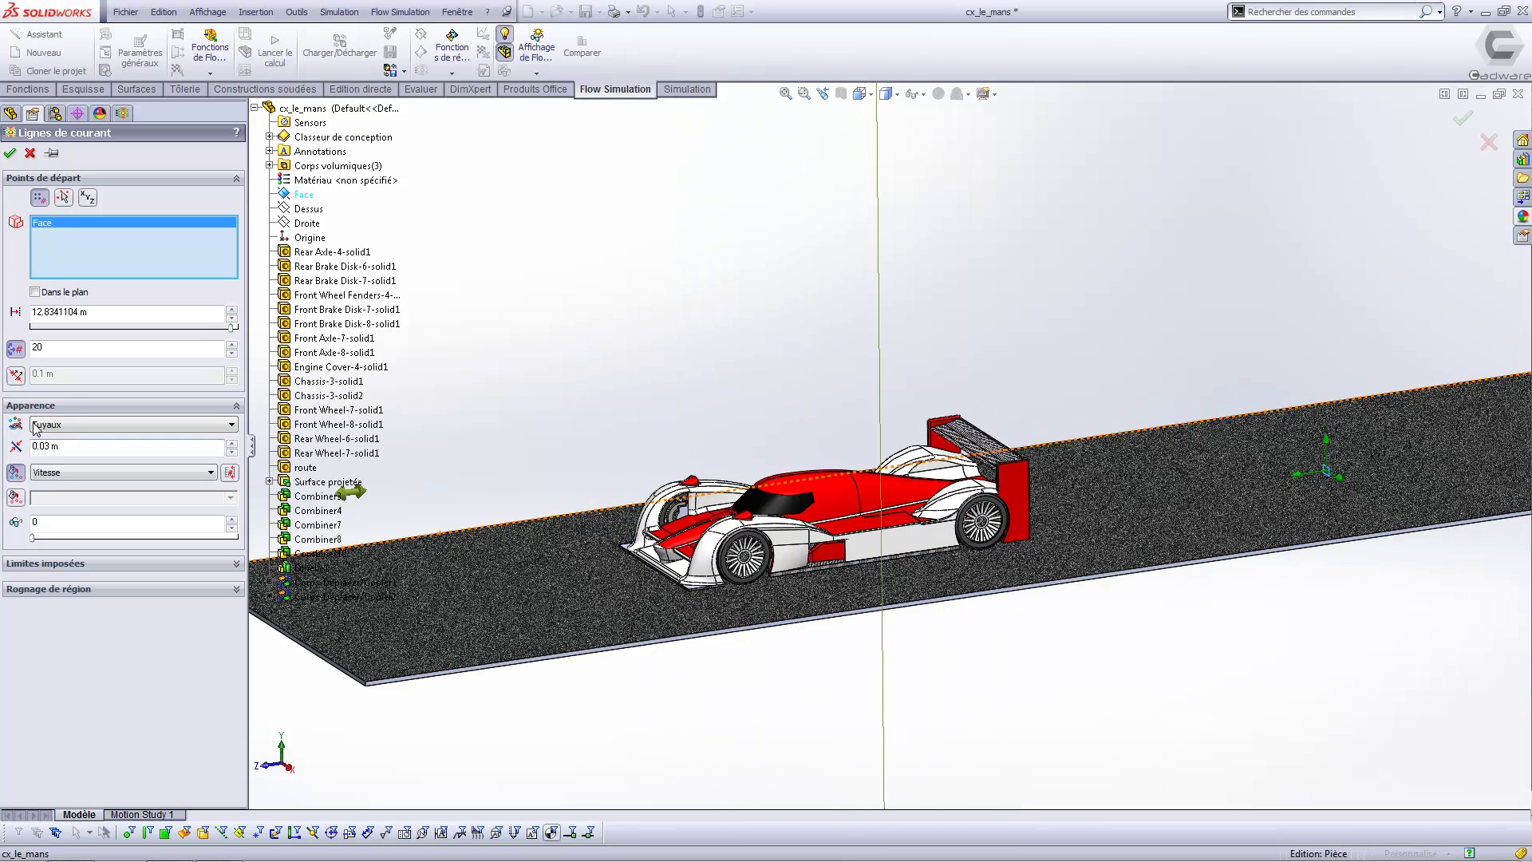
Set the trajectories' appearance to lines with arrows, change the number of starting points and create the plot
click(88, 424)
click(100, 491)
drag(77, 348, 4, 351)
key(Return)
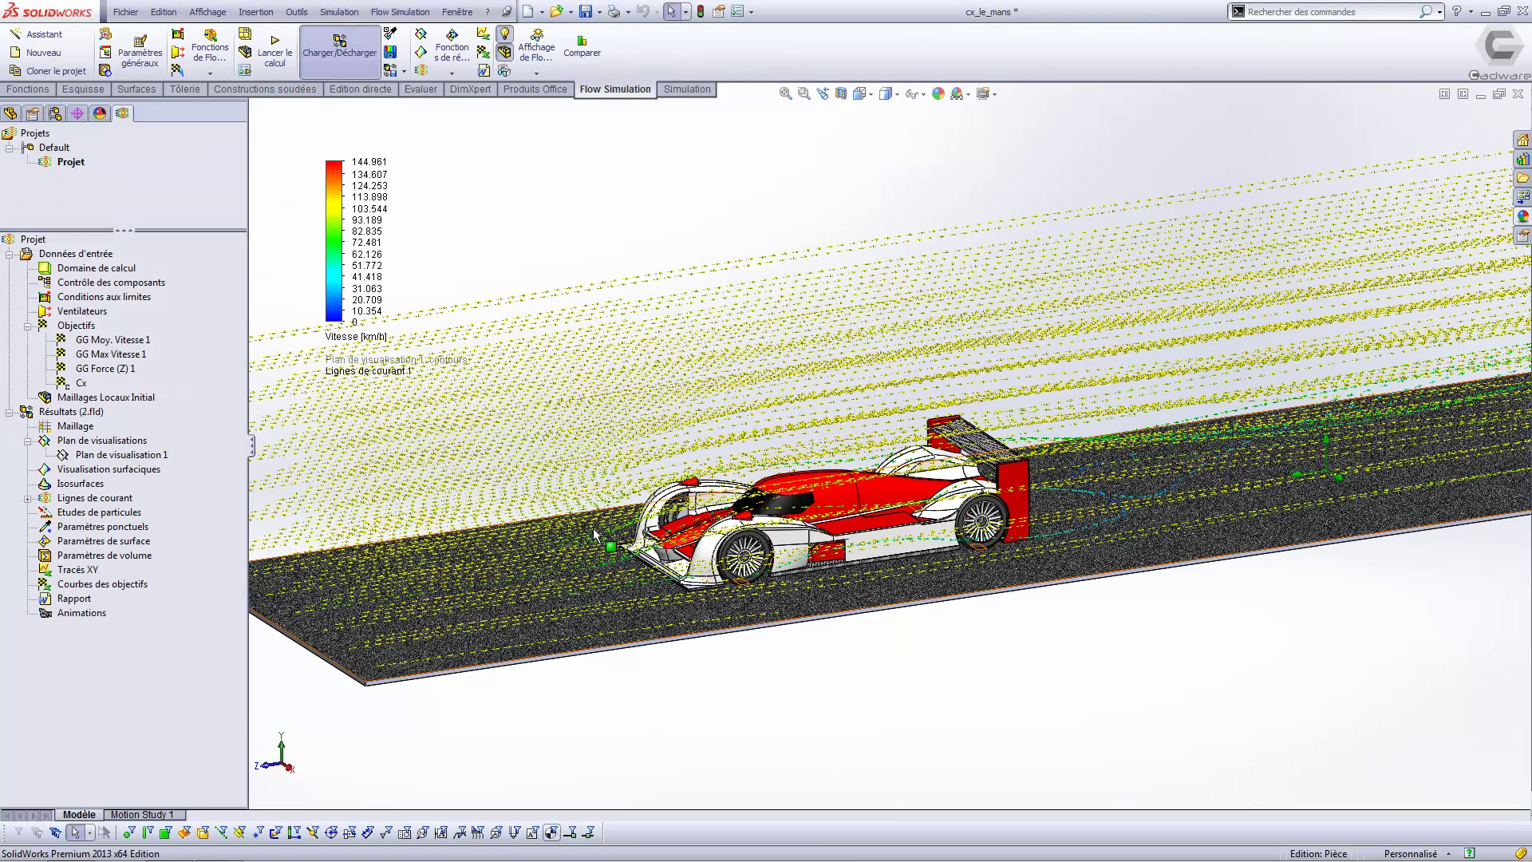
Play the animation of the flow trajectories and view the airflow around the car from another angle
middle_drag(707, 573, 739, 567)
scroll(739, 566, down, 3)
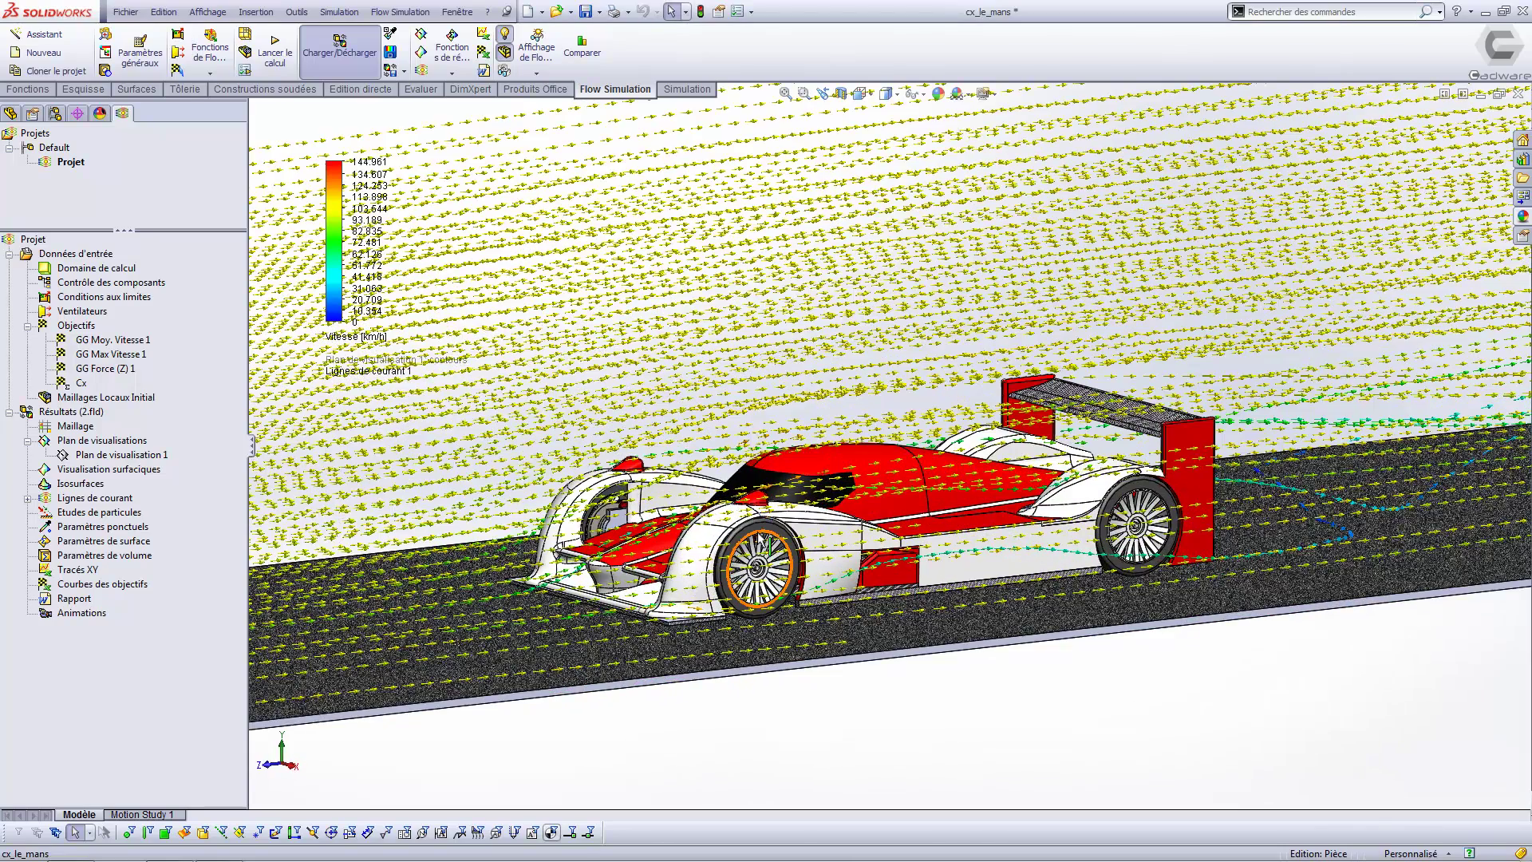
click(28, 499)
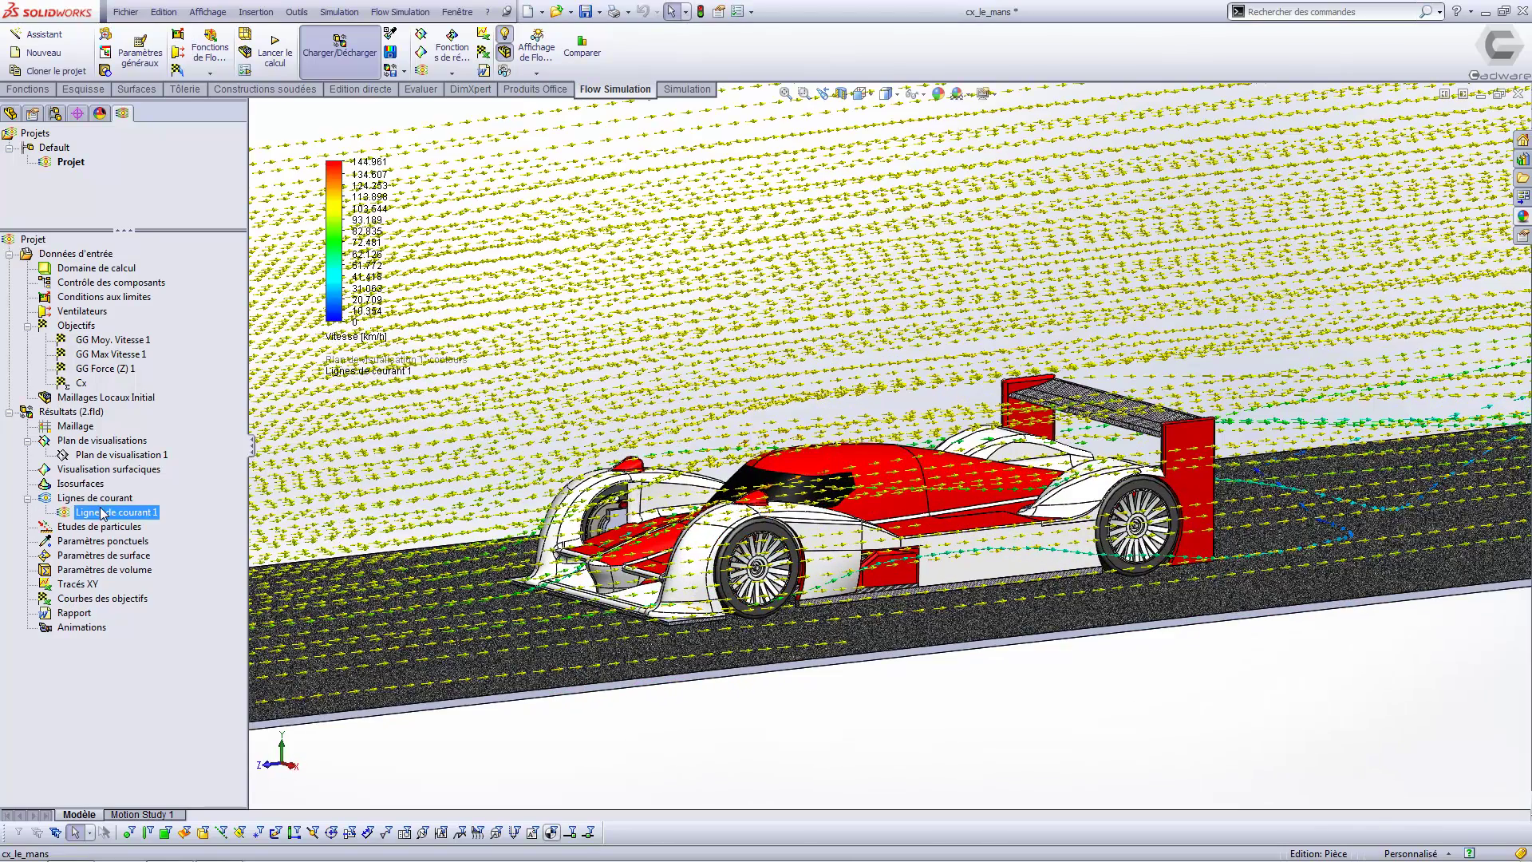
right_click(93, 512)
click(152, 619)
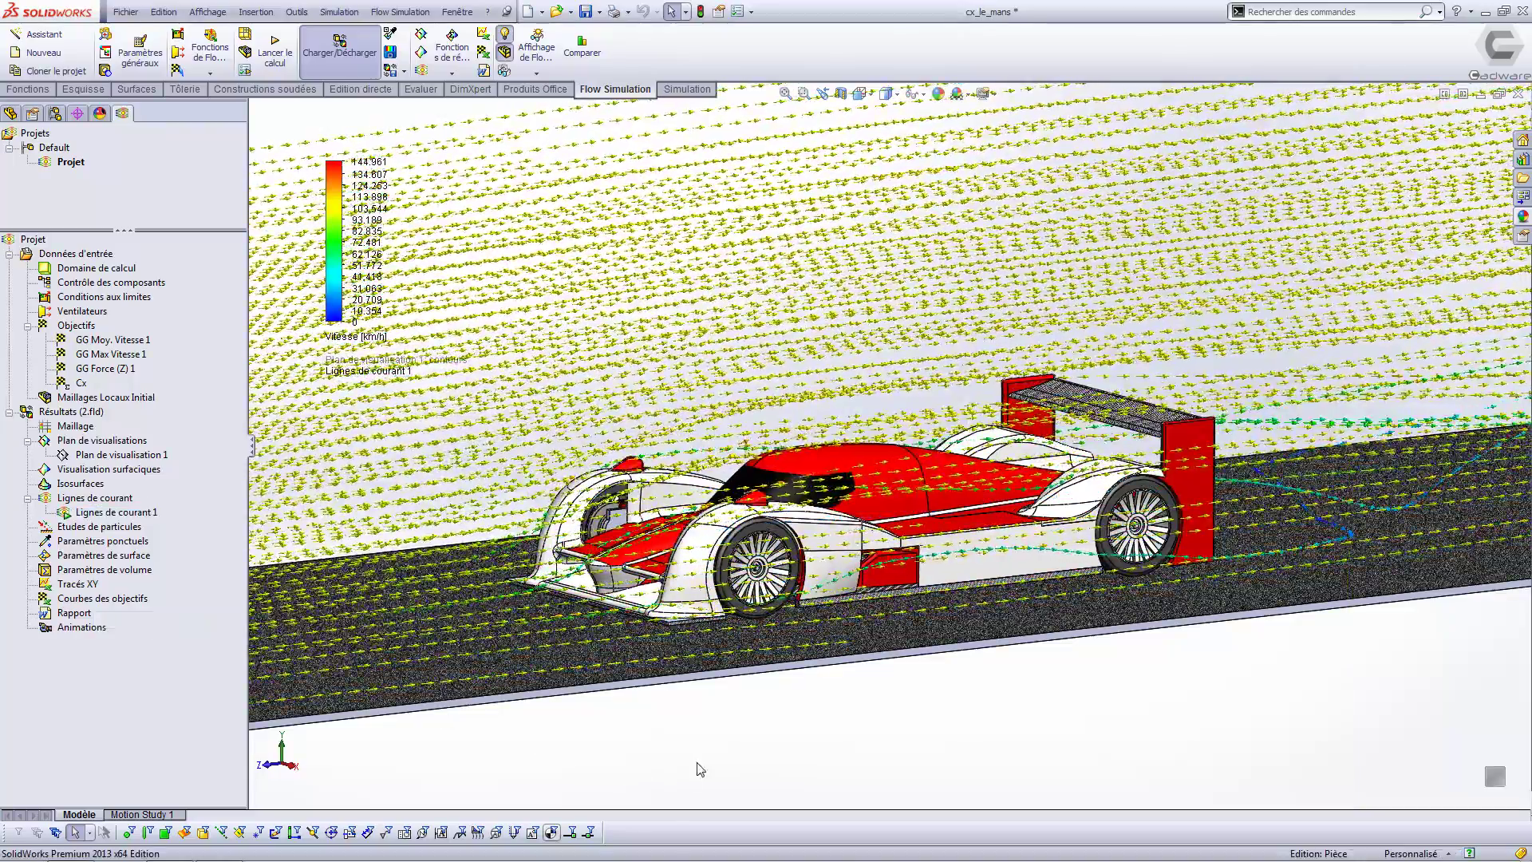
middle_drag(698, 766, 881, 642)
scroll(1269, 629, down, 1)
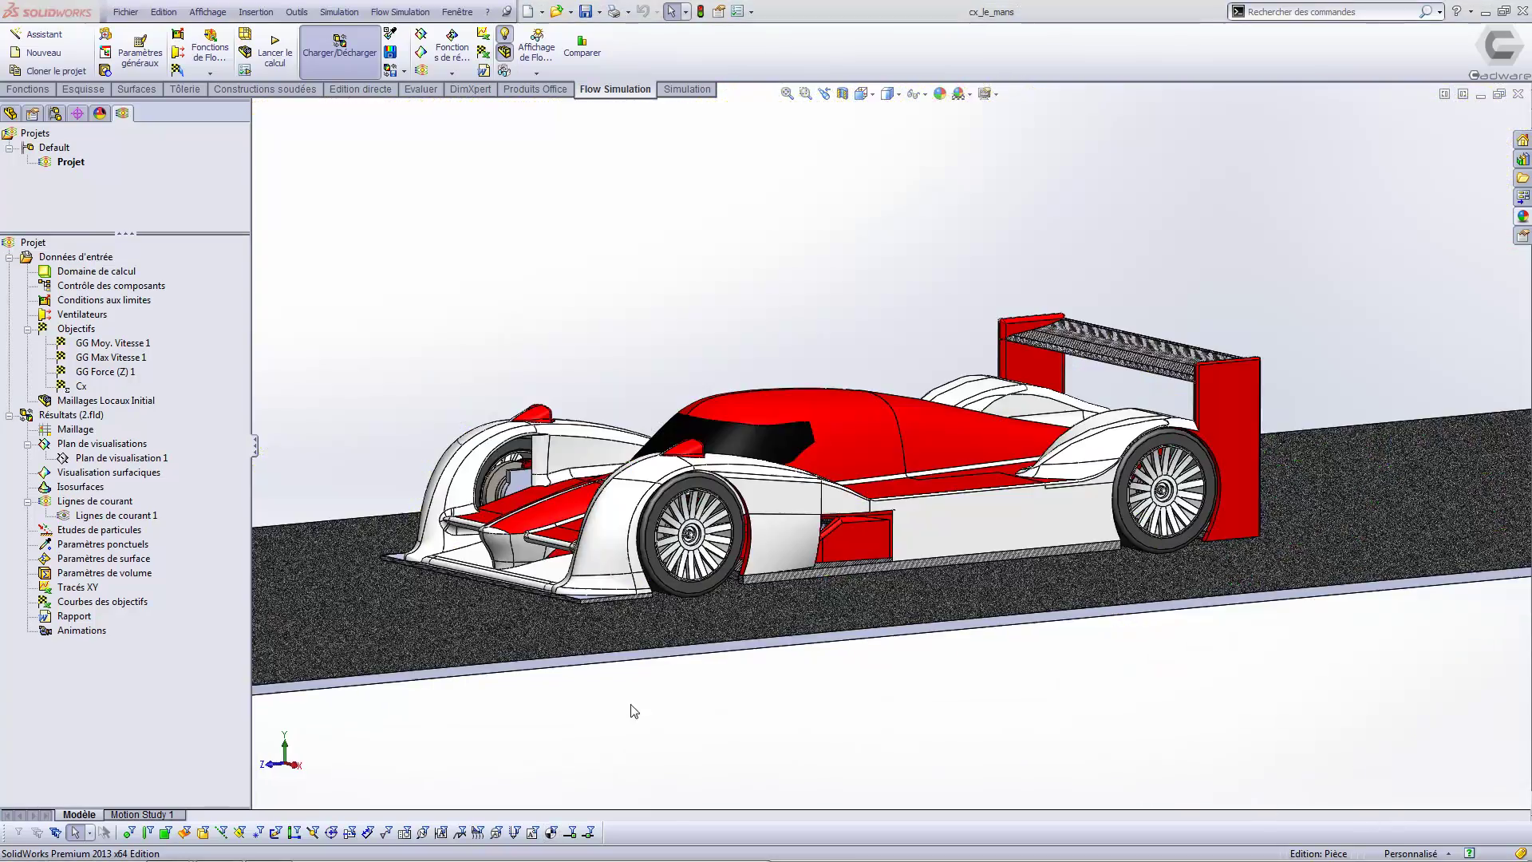
Start a goal plot (Courbes des objectifs) for all goals and show its results
right_click(113, 603)
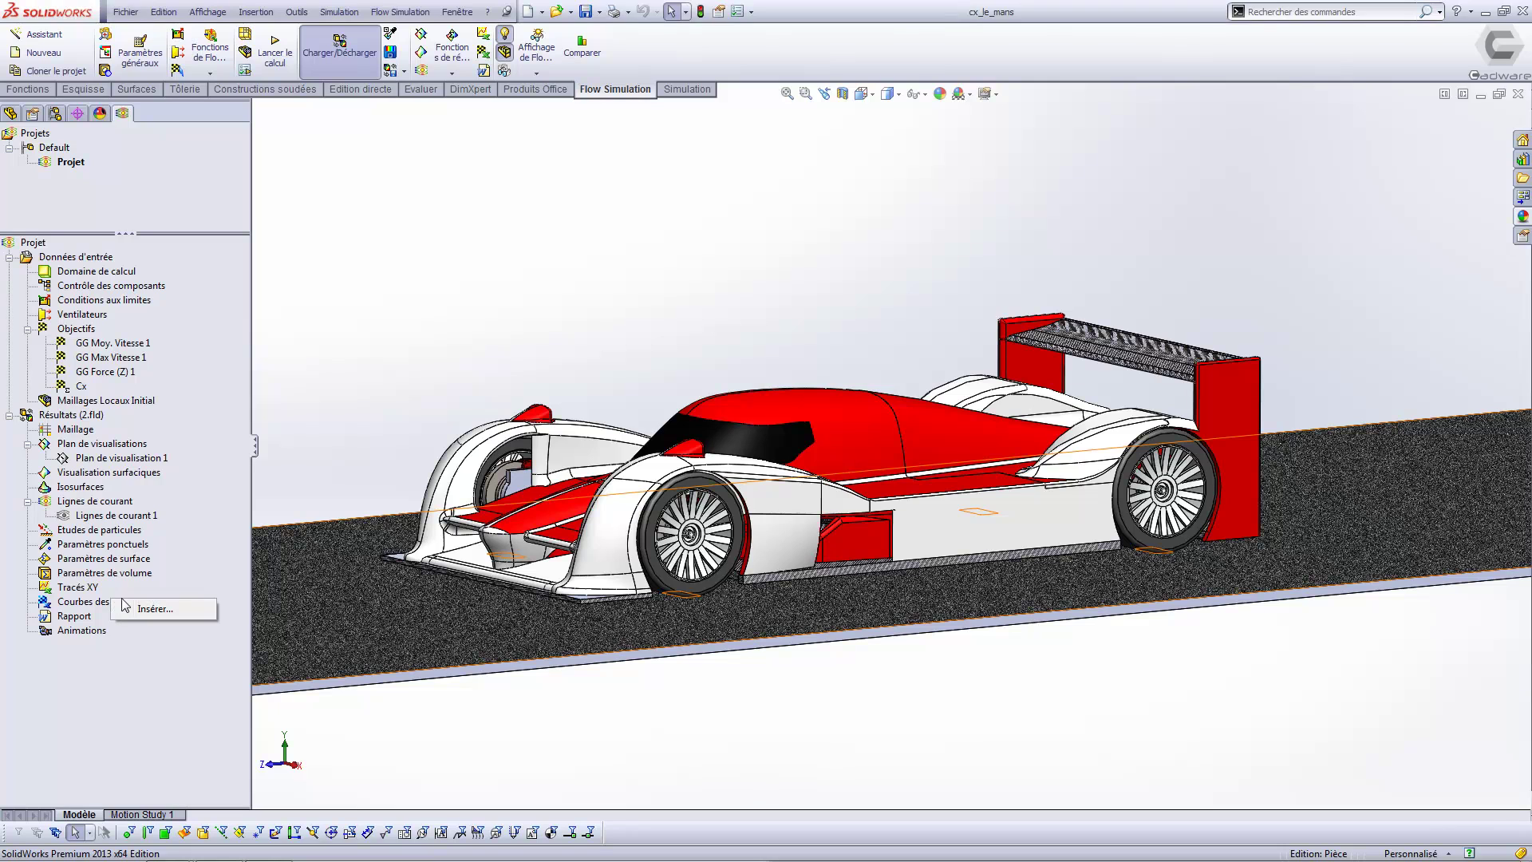
click(154, 609)
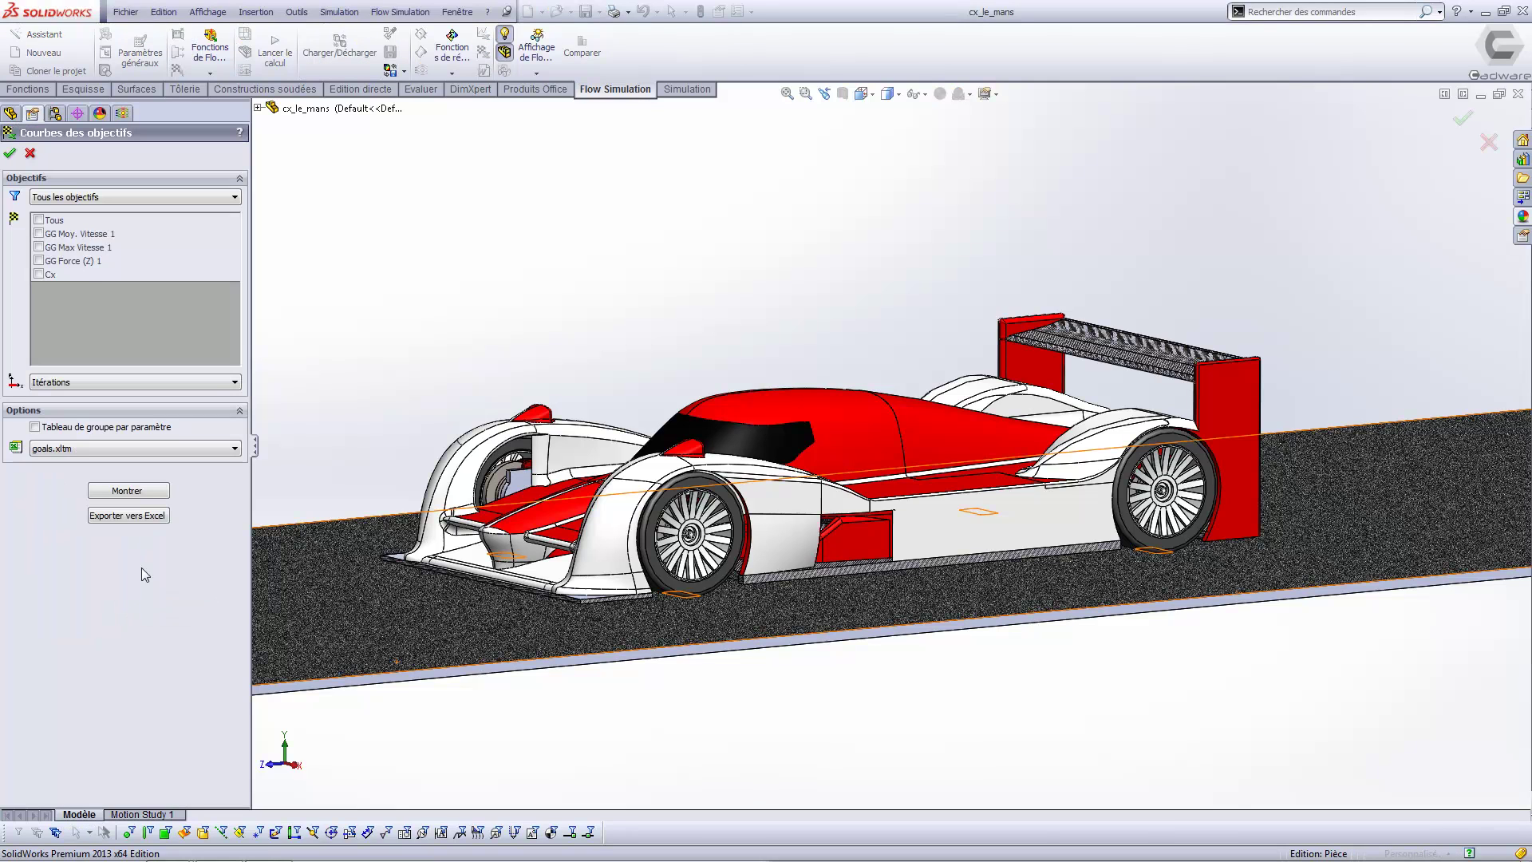
click(39, 220)
click(128, 490)
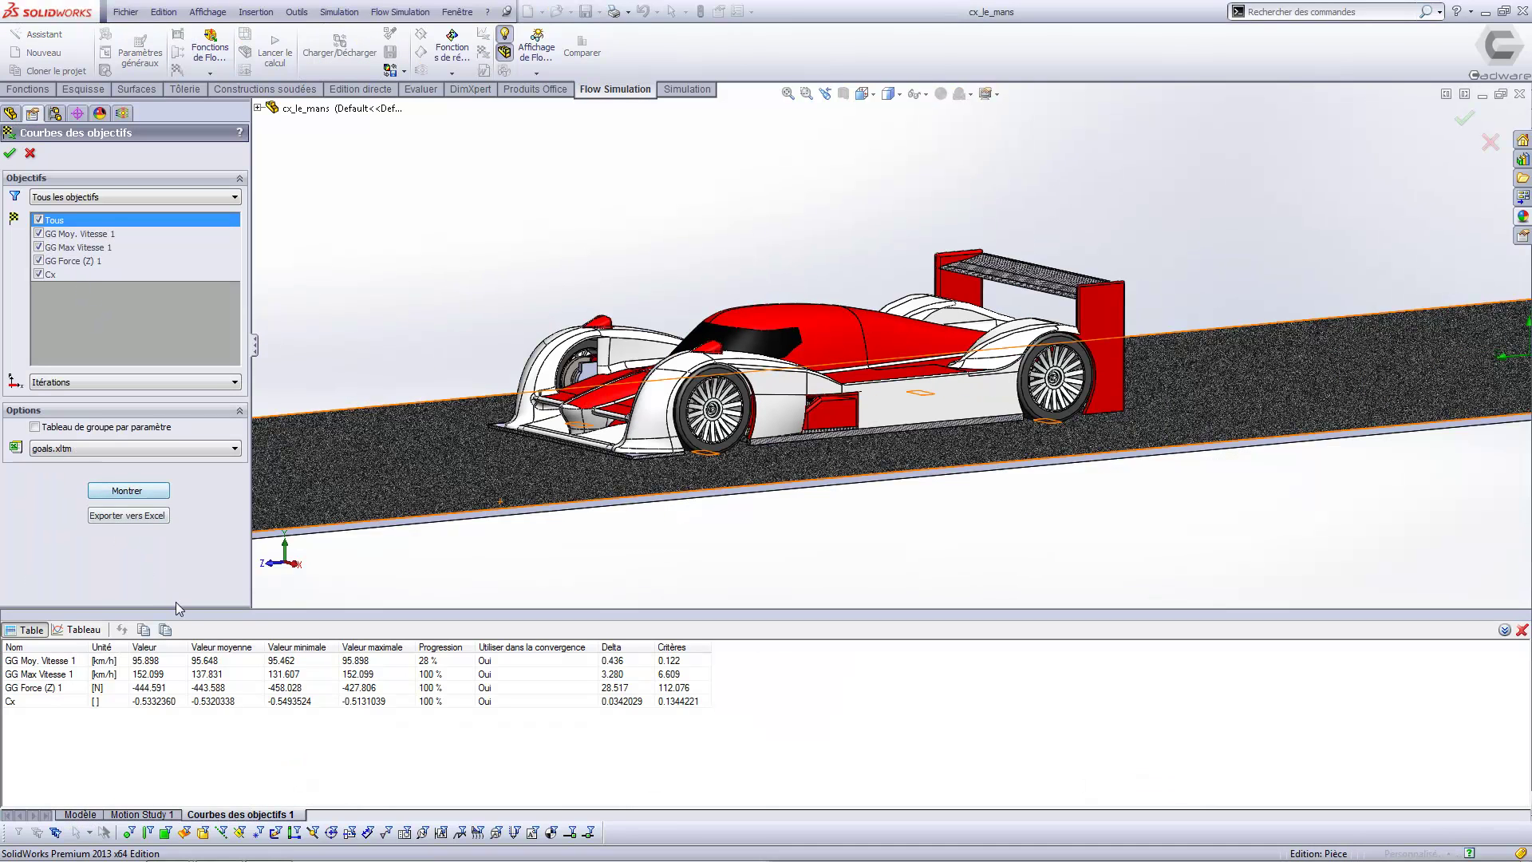
Examine the Cx result in an enlarged goal table, view the goals' convergence graphs, and close the goal plot
drag(176, 604, 174, 552)
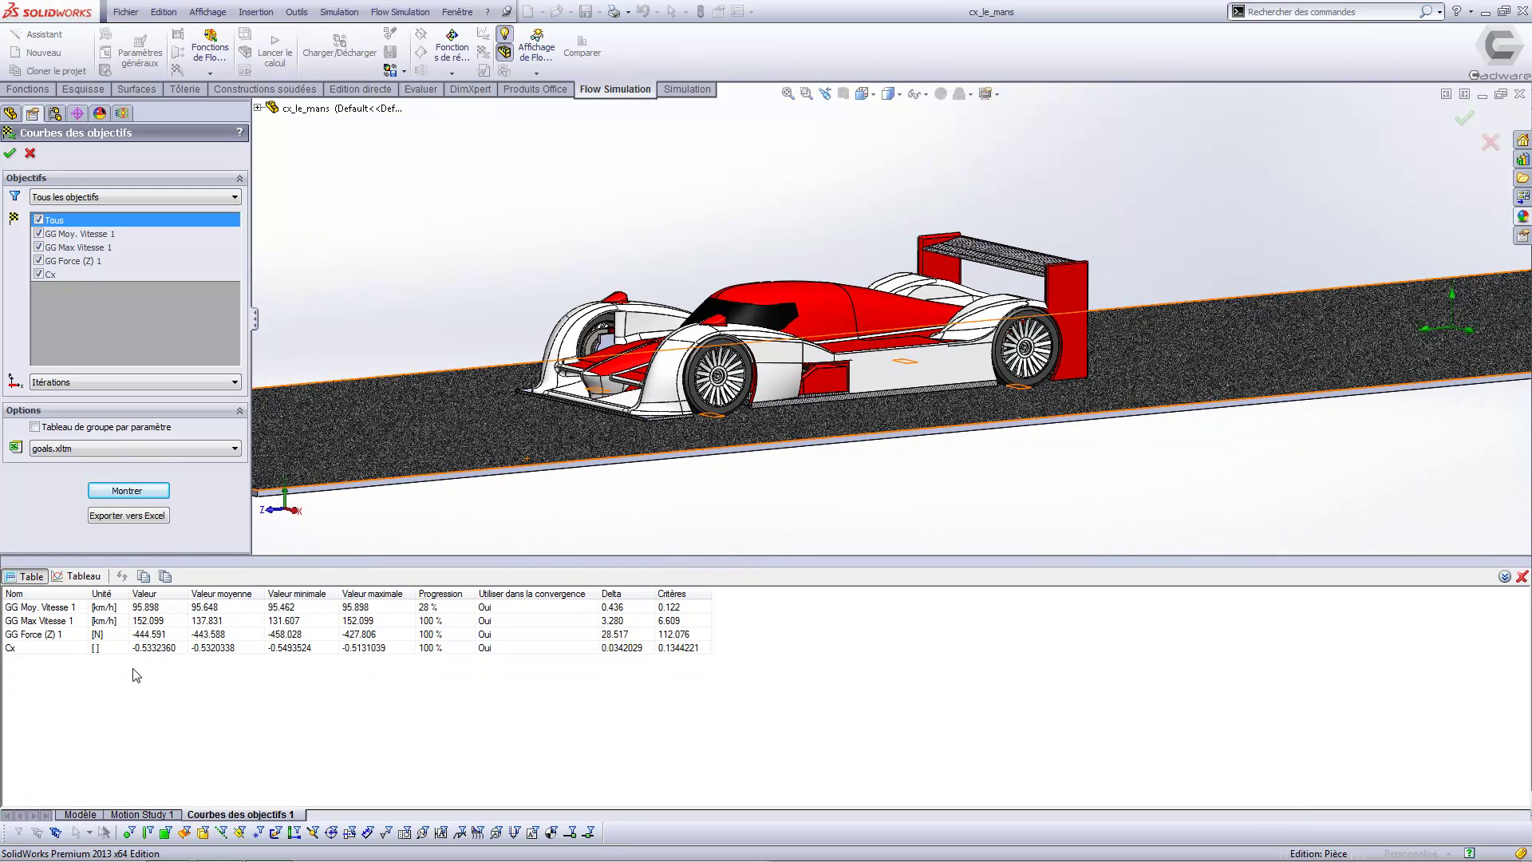
click(40, 648)
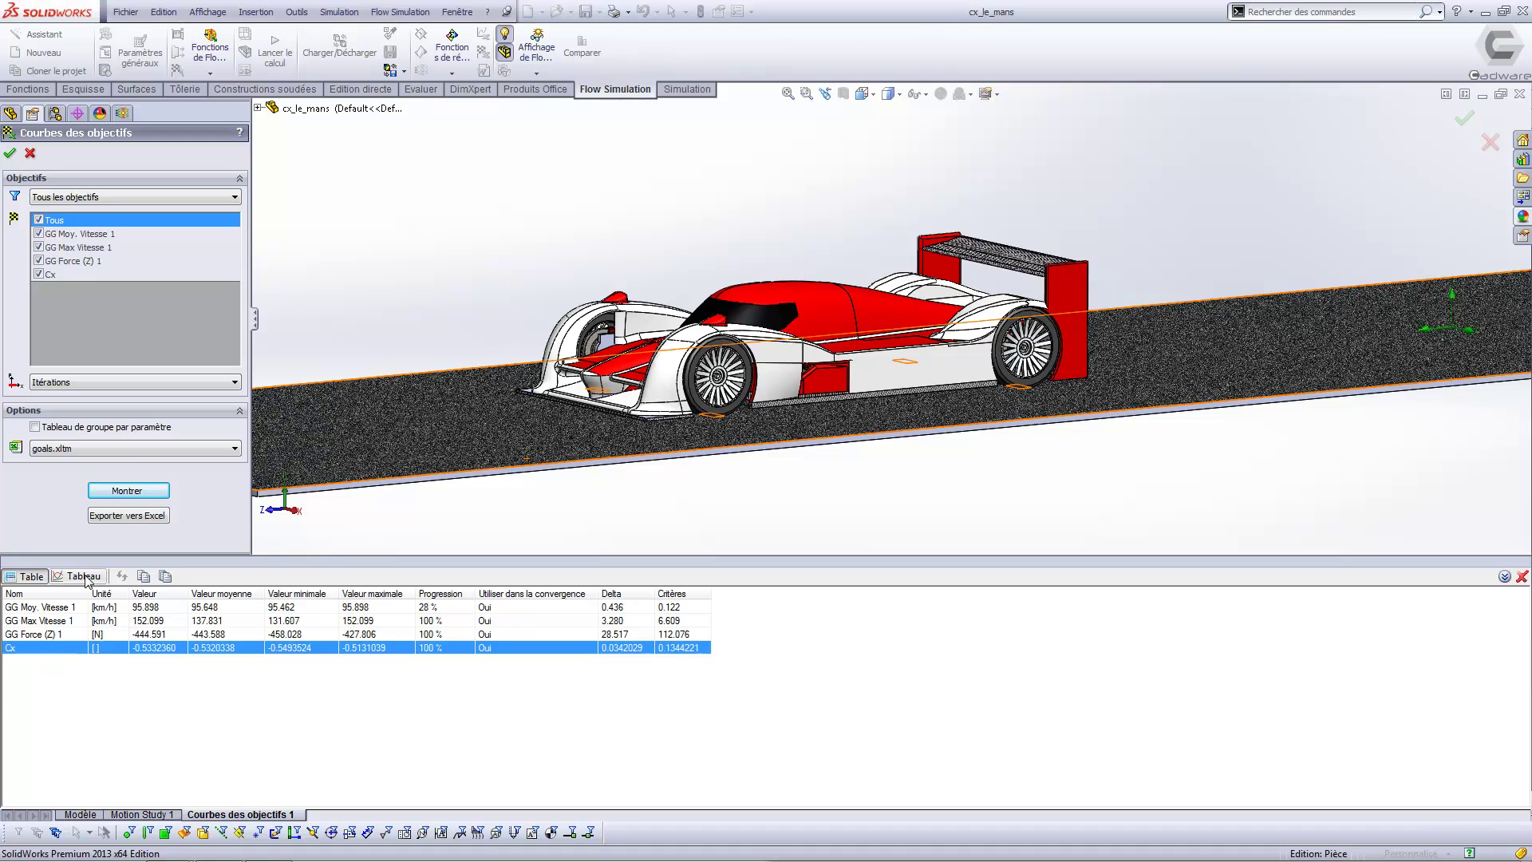
click(84, 577)
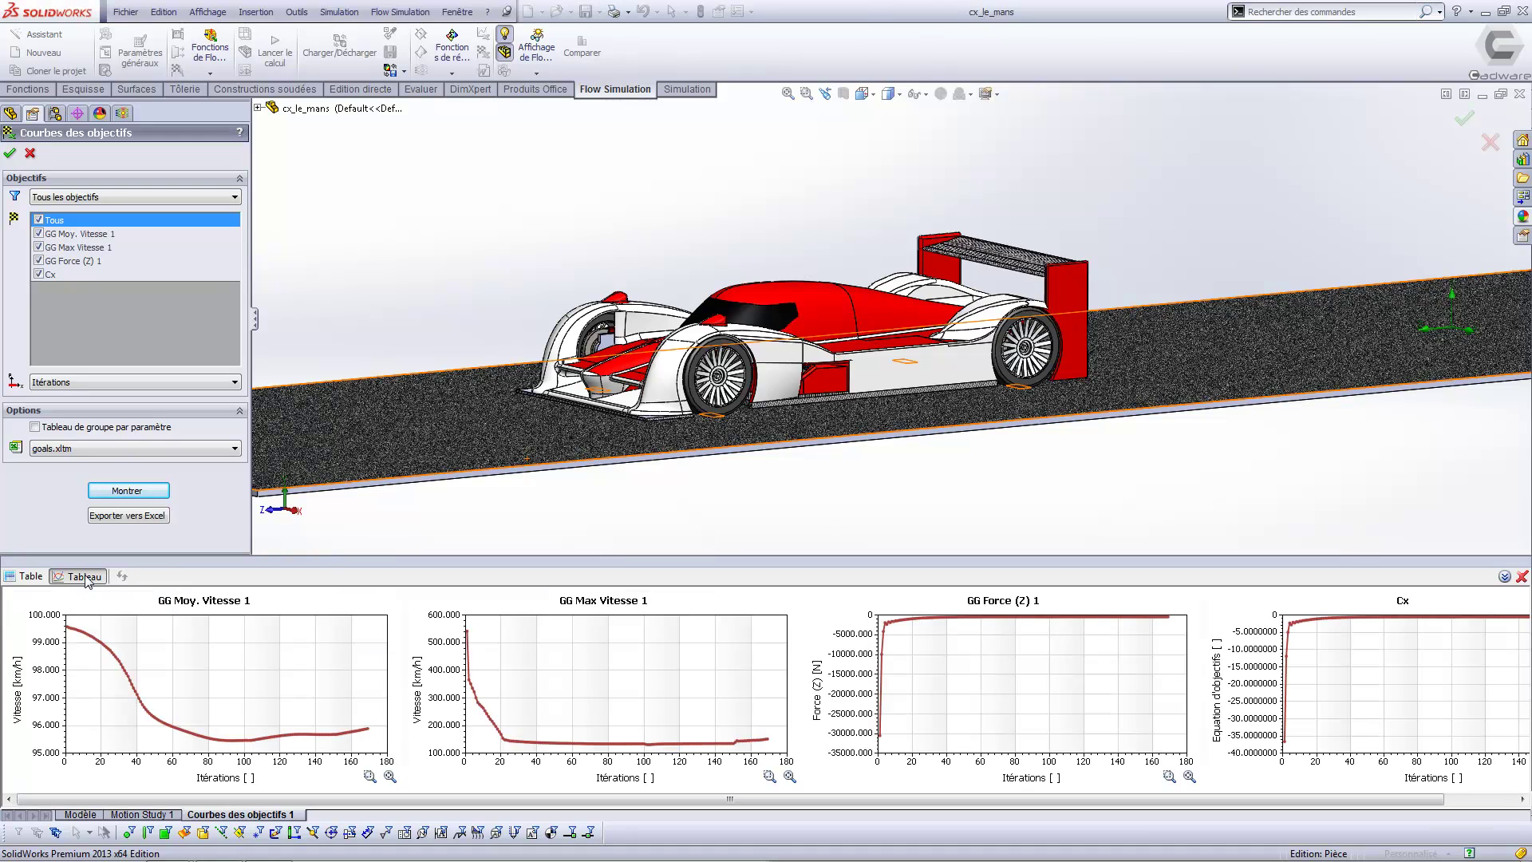
click(30, 154)
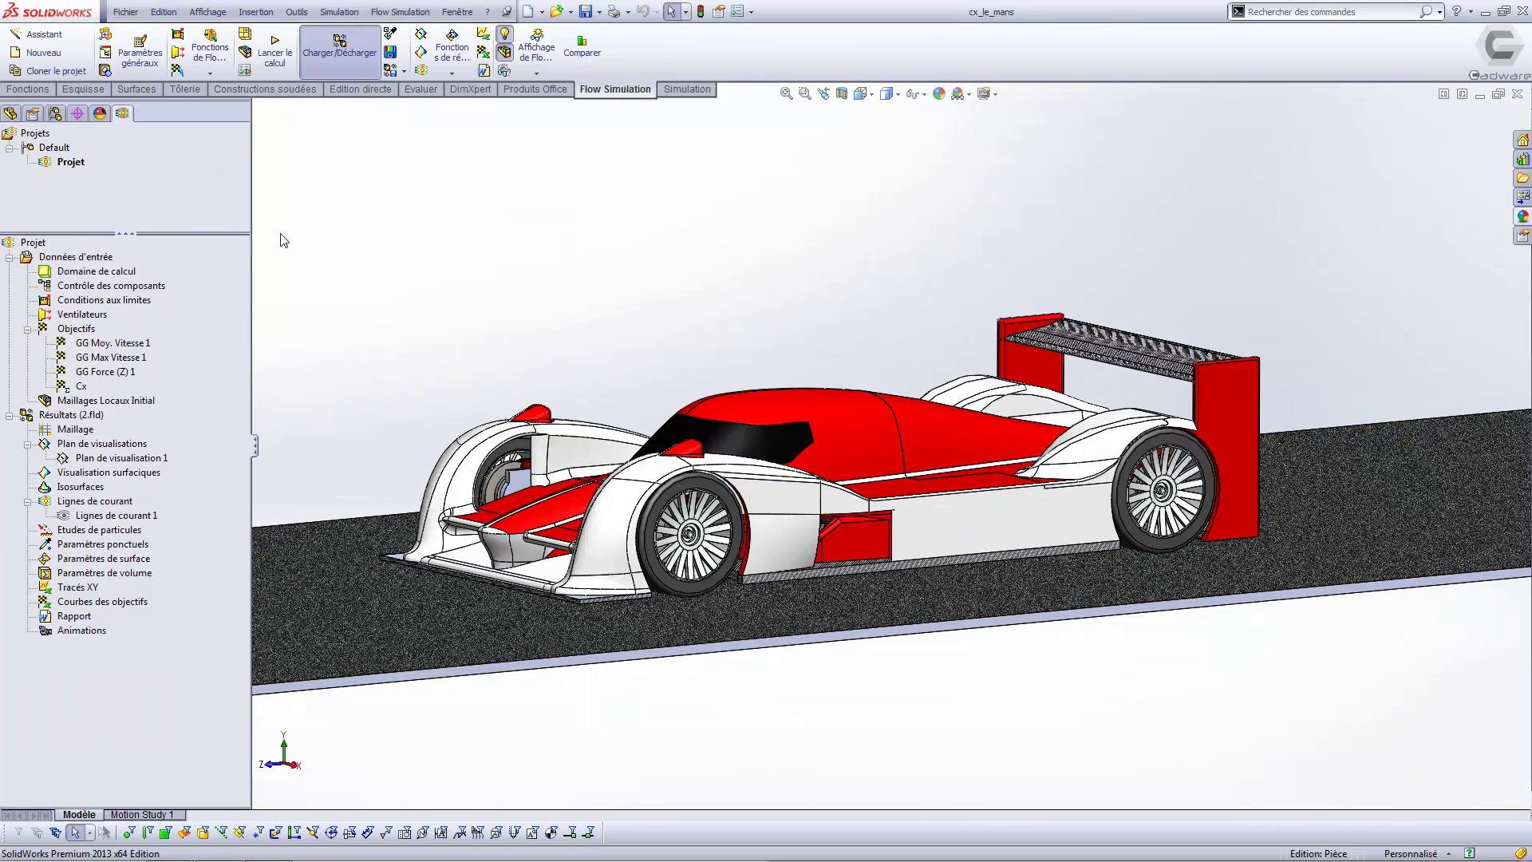